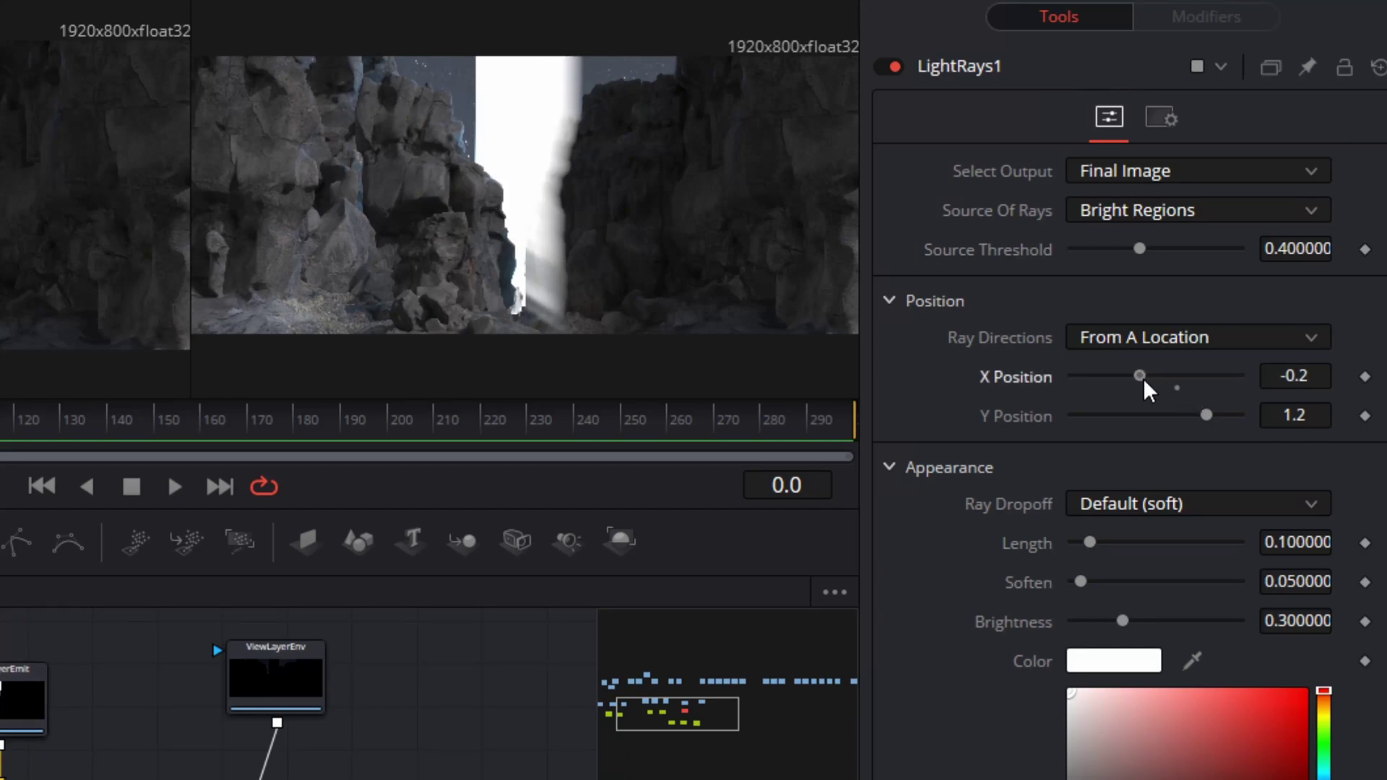
# Adjust the LightRays1 node to length 0.504, X position 0.48 and brightness 0.118, and tint the rays bright blue
pyautogui.moveTo(1111, 538); pyautogui.dragTo(1156, 538)
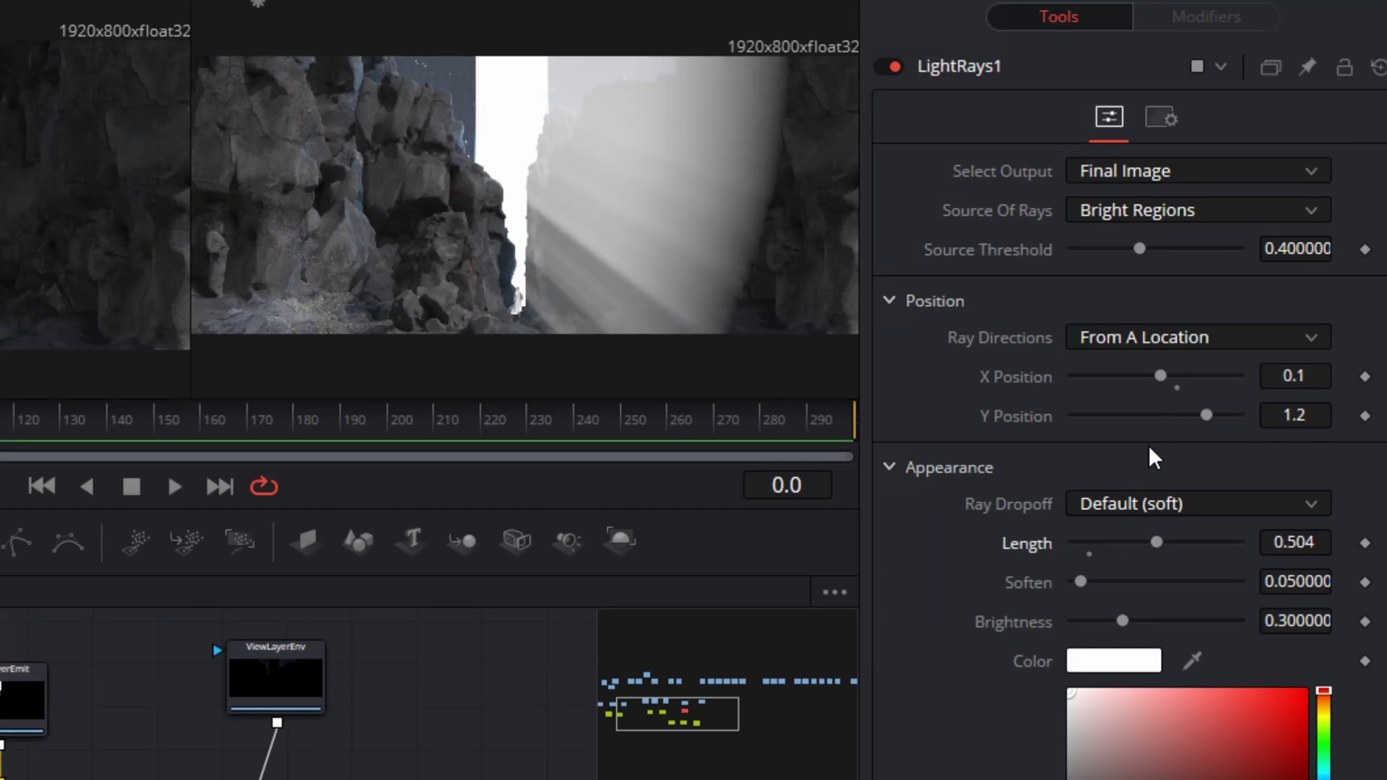
pyautogui.moveTo(1161, 380); pyautogui.dragTo(1215, 423)
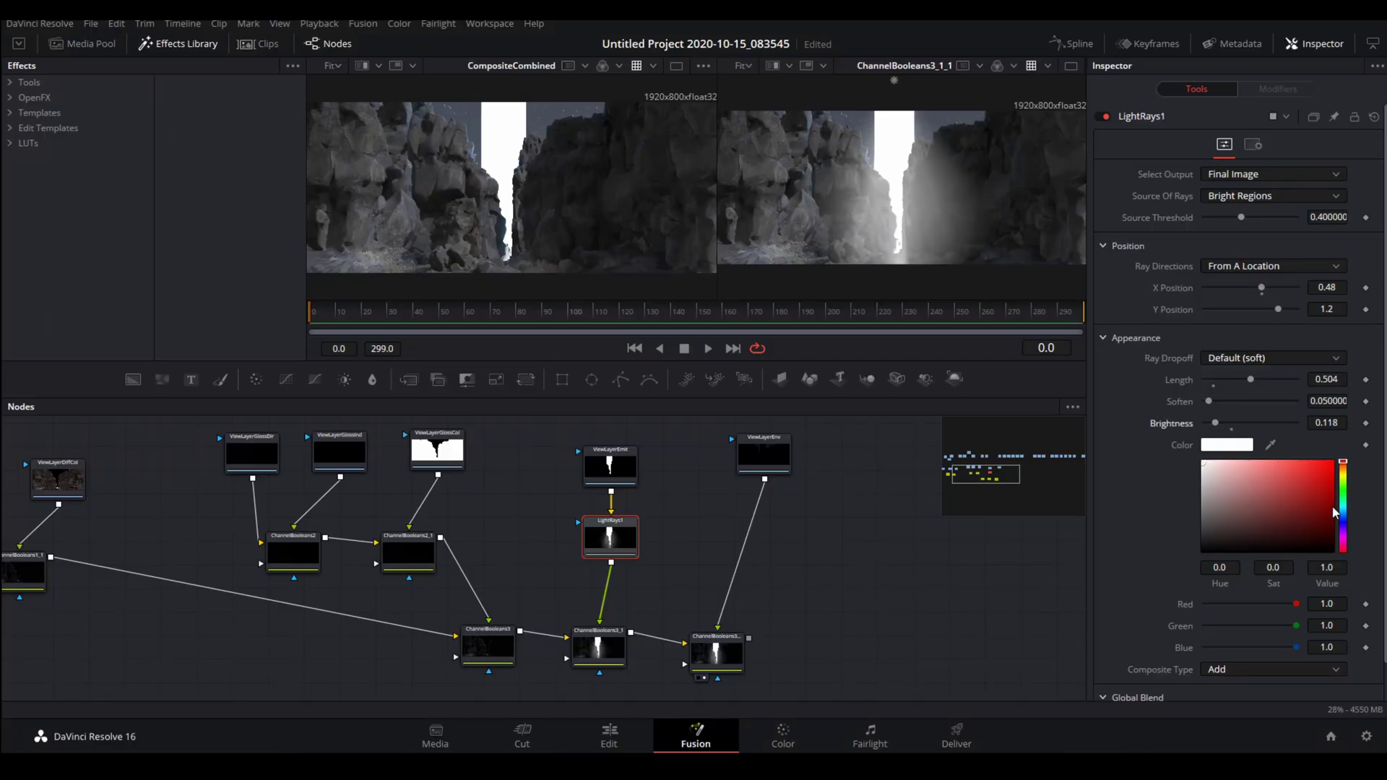
pyautogui.click(1342, 510)
pyautogui.click(1328, 466)
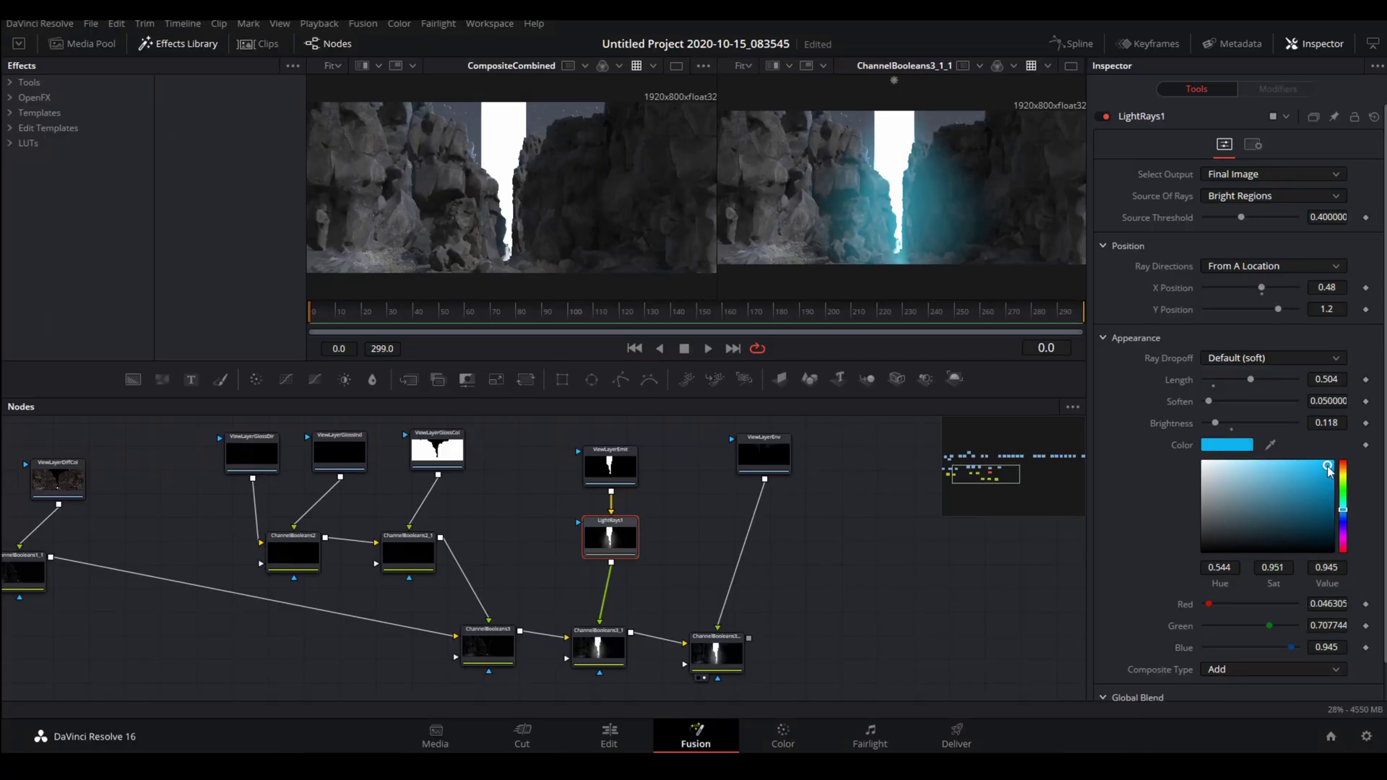
# Add a glow tool directly after the ViewLayerEmit node
pyautogui.click(608, 462)
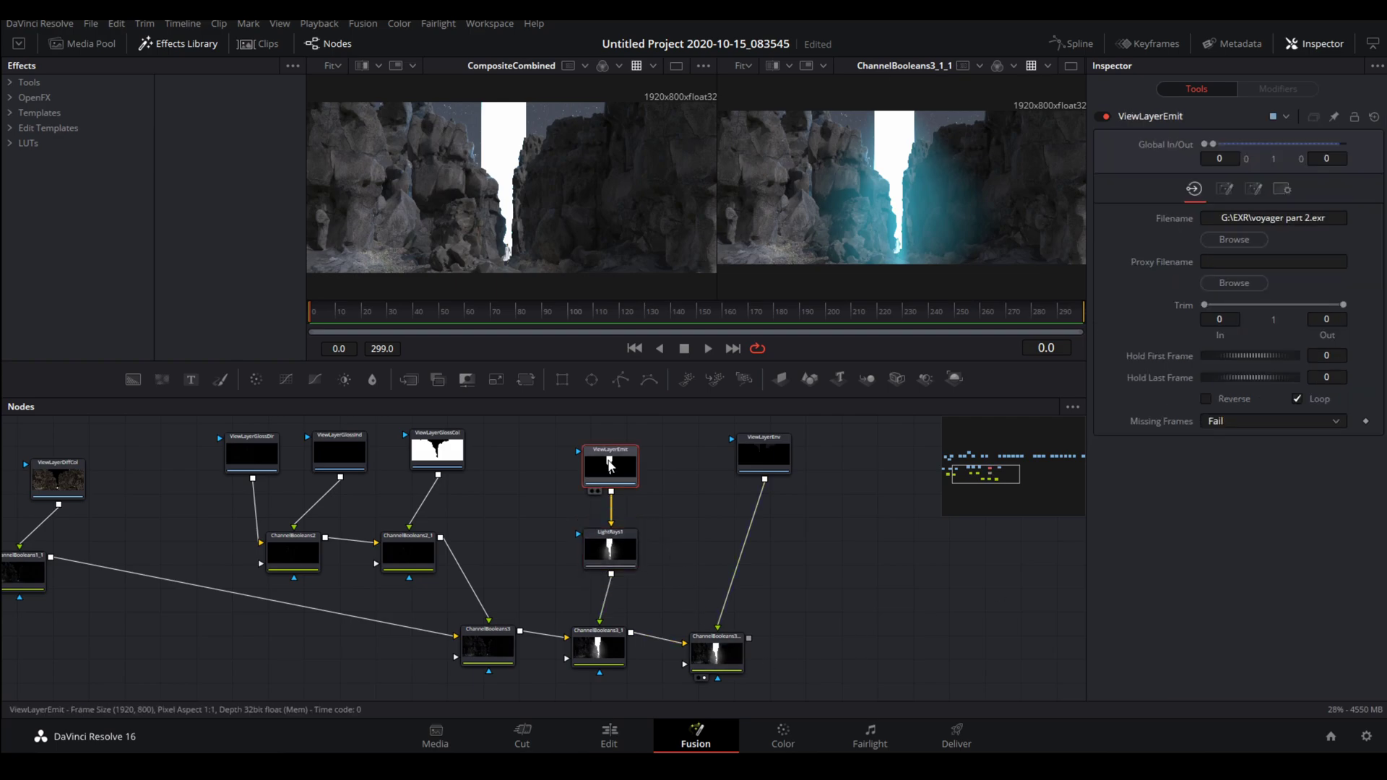
pyautogui.hotkey('shift', 'space')
pyautogui.write('light')
pyautogui.press('BackSpace')
pyautogui.press('BackSpace')
pyautogui.press('BackSpace')
pyautogui.press('BackSpace')
pyautogui.press('BackSpace')
pyautogui.write('glow')
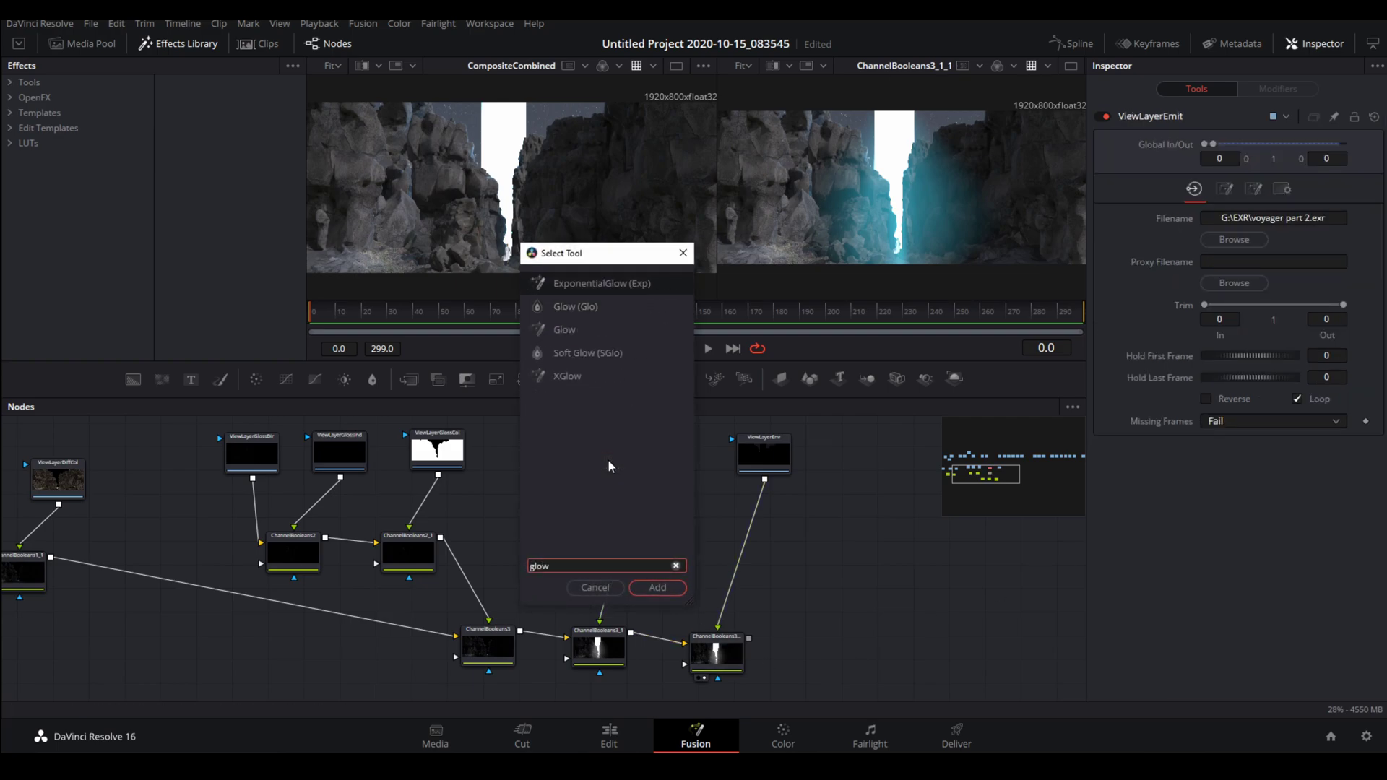
pyautogui.press('Return')
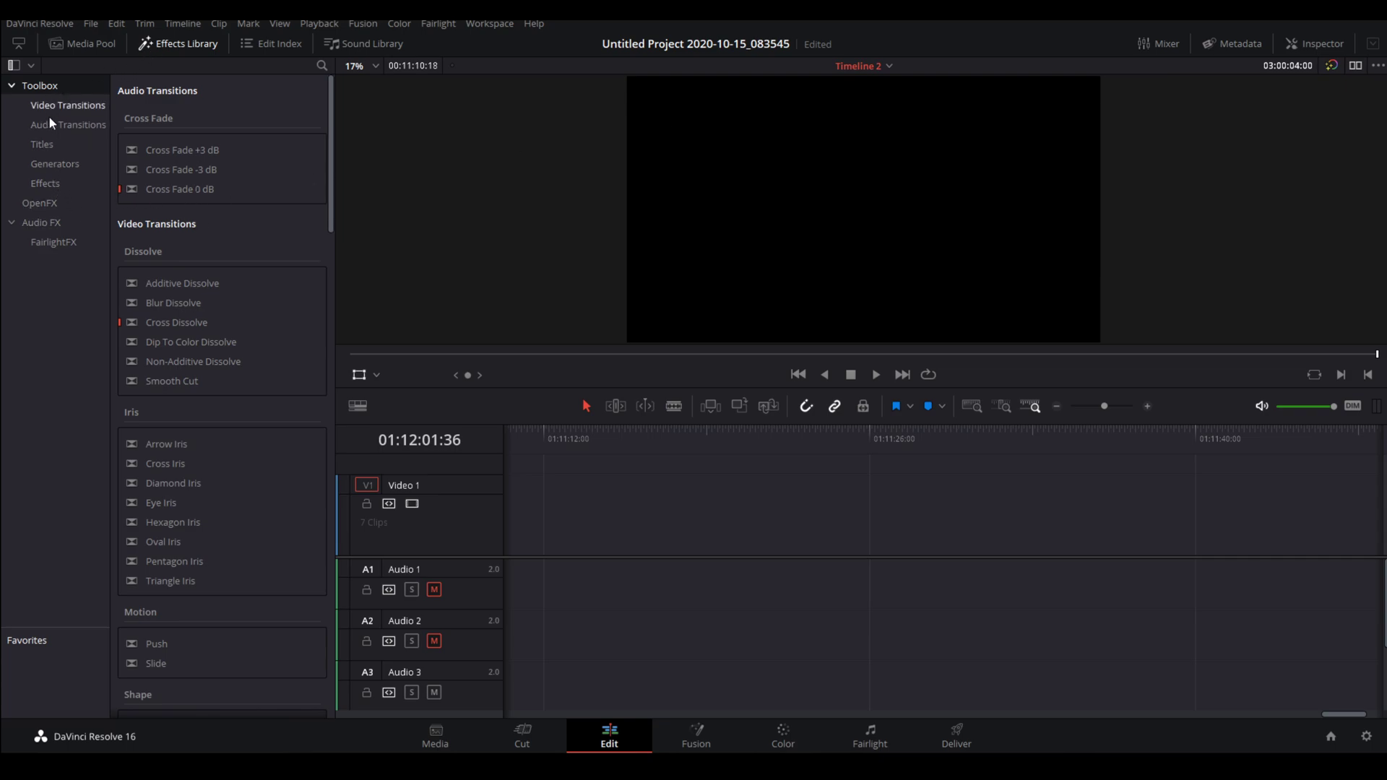
# Place a Fusion Composition clip on the Video 1 track and open it on the Fusion page
pyautogui.click(55, 164)
pyautogui.click(46, 183)
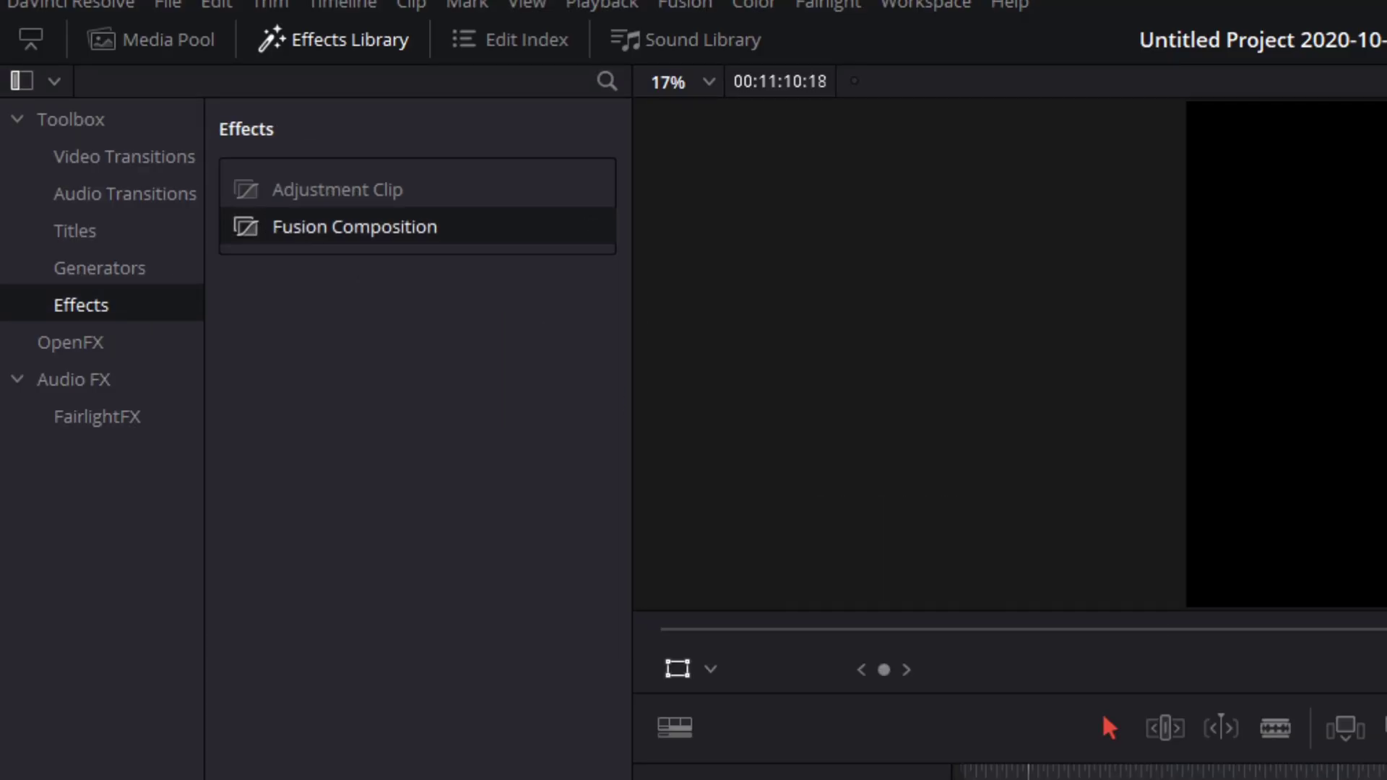
pyautogui.moveTo(355, 227); pyautogui.dragTo(733, 552)
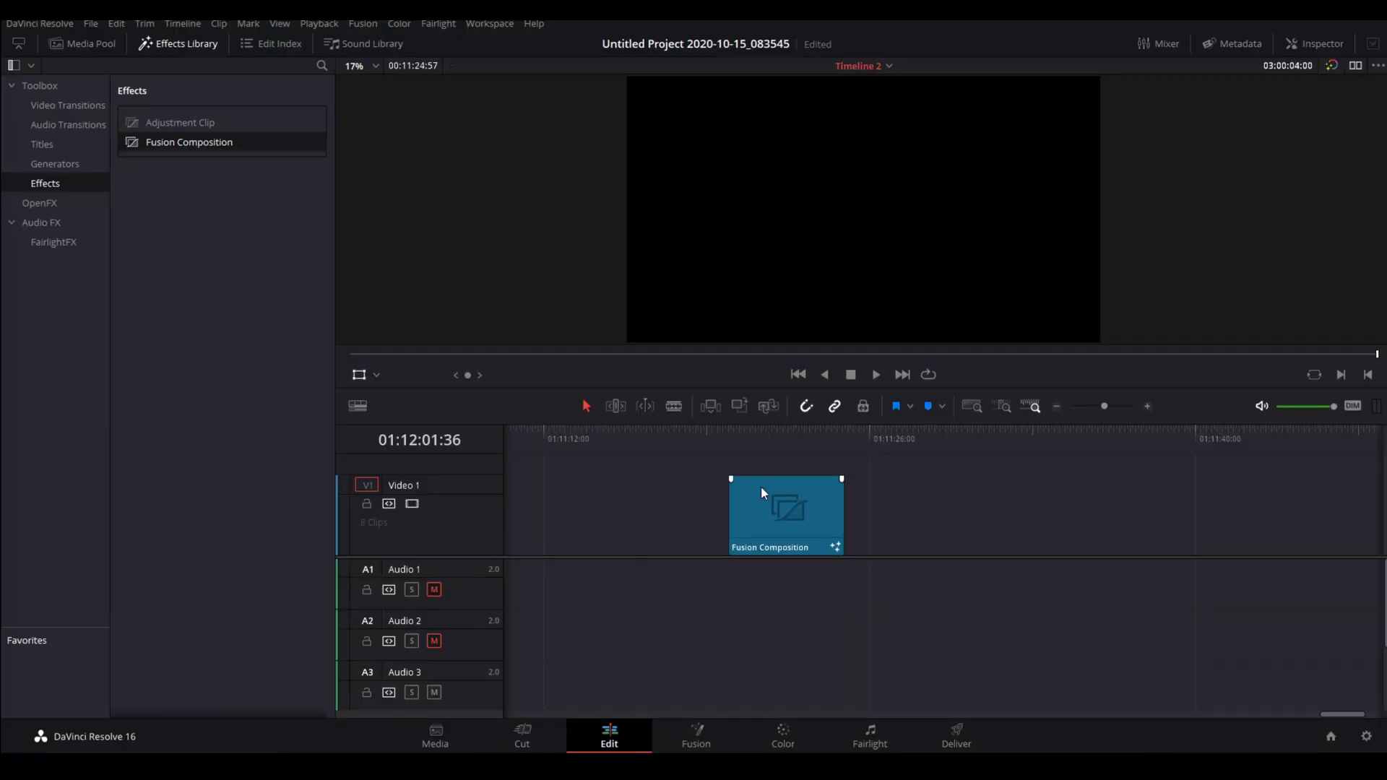
pyautogui.click(731, 442)
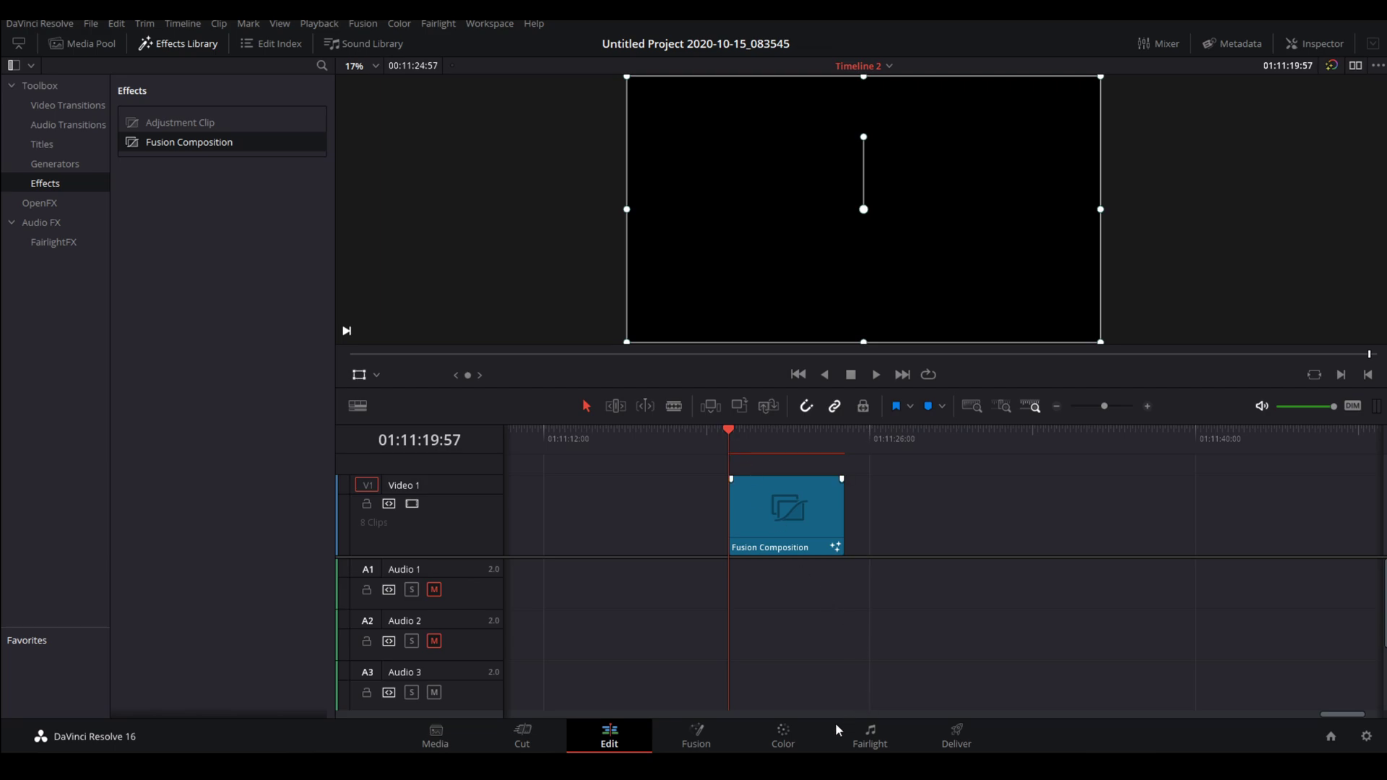
pyautogui.click(705, 737)
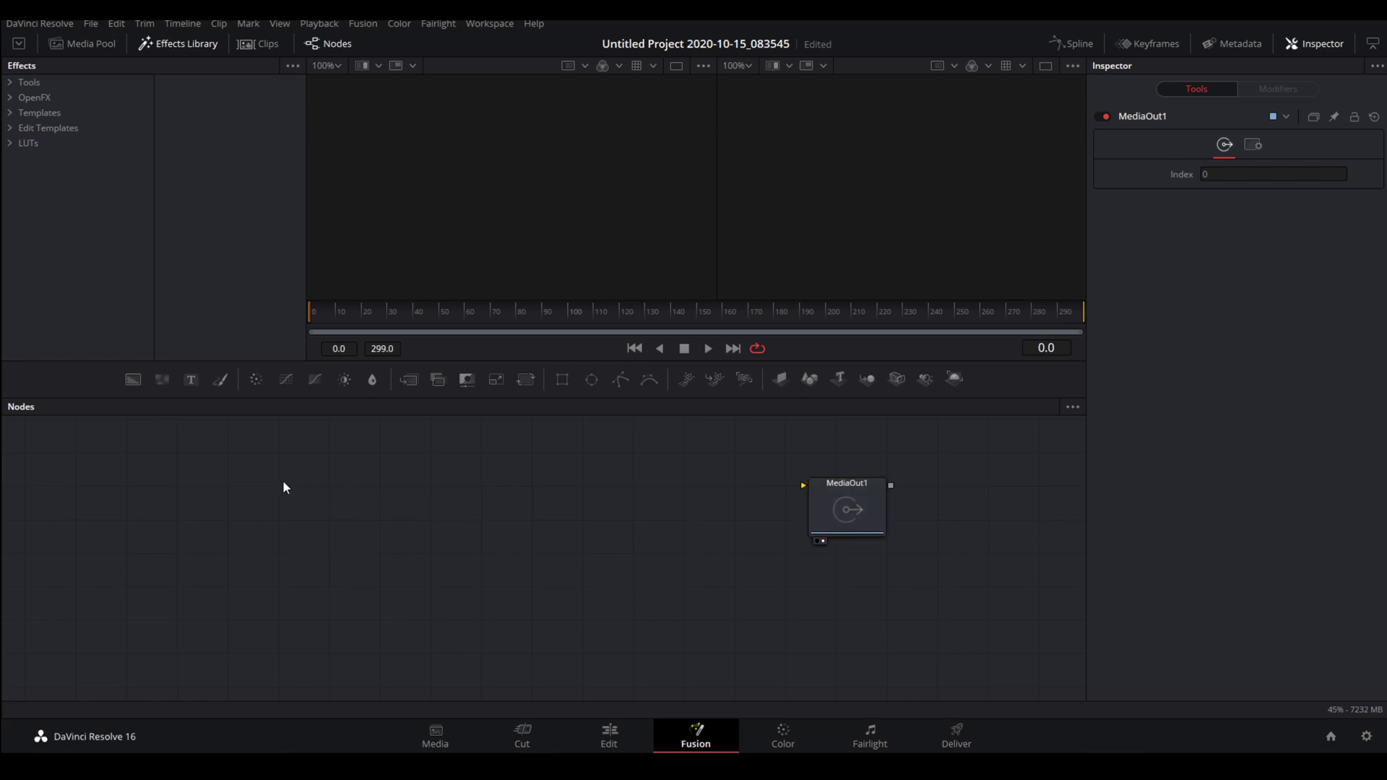
# Add a Loader node that reads voyager part 2.exr from the EXR folder and show it in the first viewer
pyautogui.hotkey('shift', 'space')
pyautogui.moveTo(533, 375); pyautogui.dragTo(603, 265)
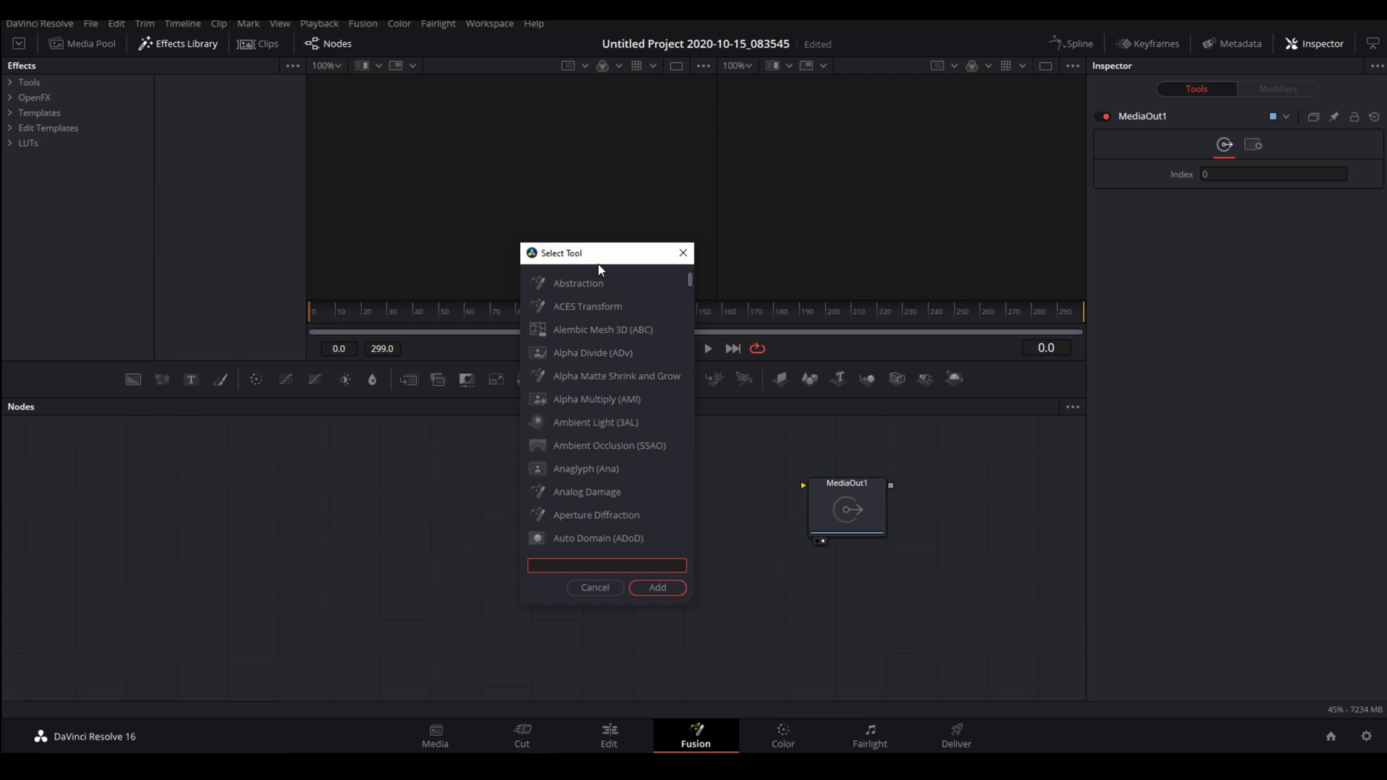
pyautogui.write('loader')
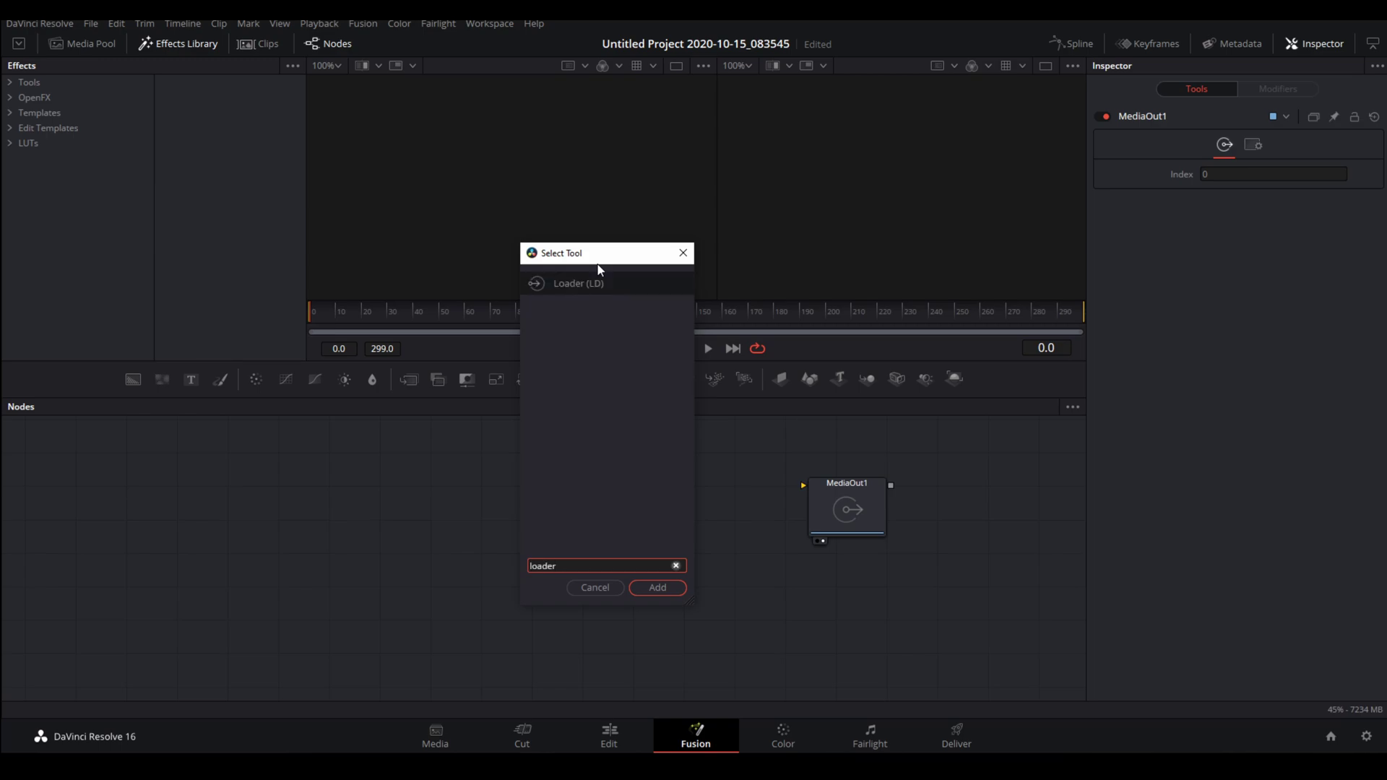
pyautogui.press('Return')
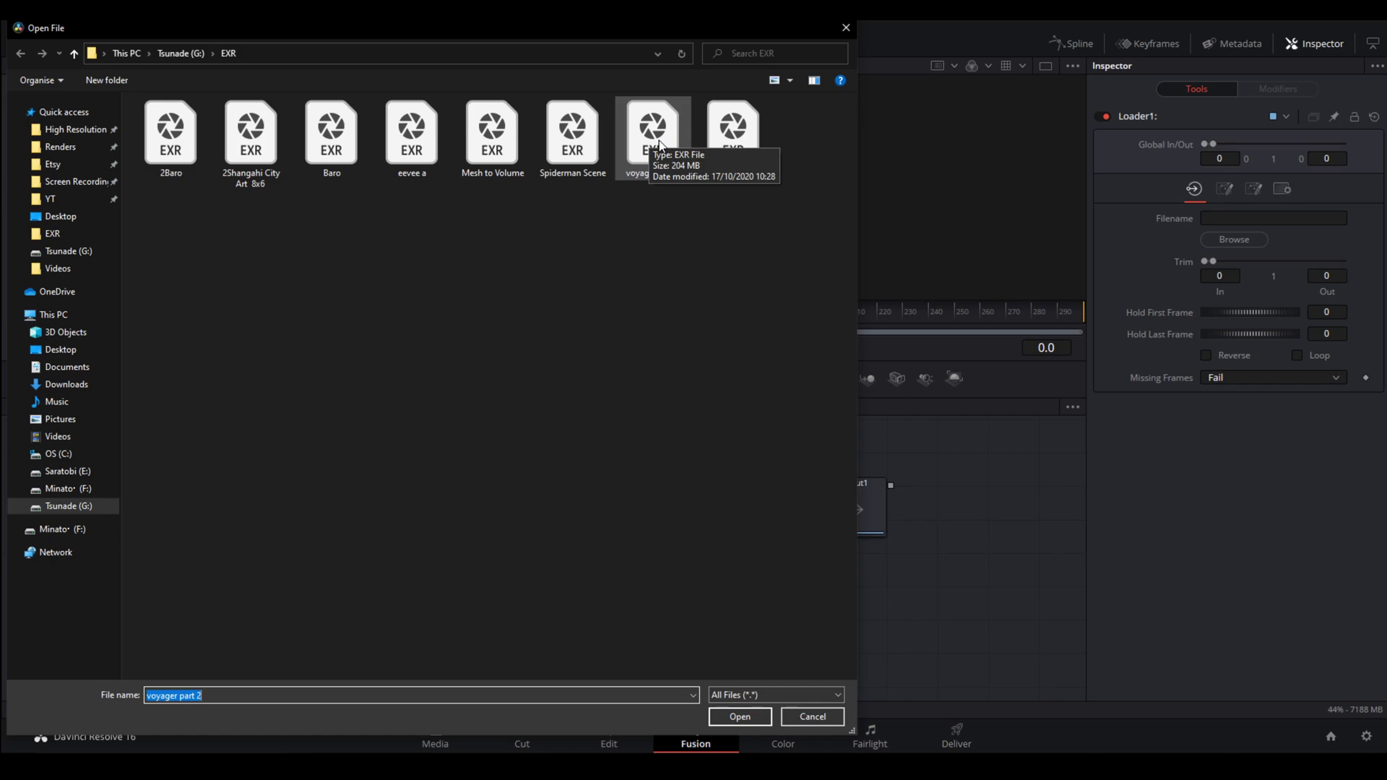
pyautogui.doubleClick(653, 133)
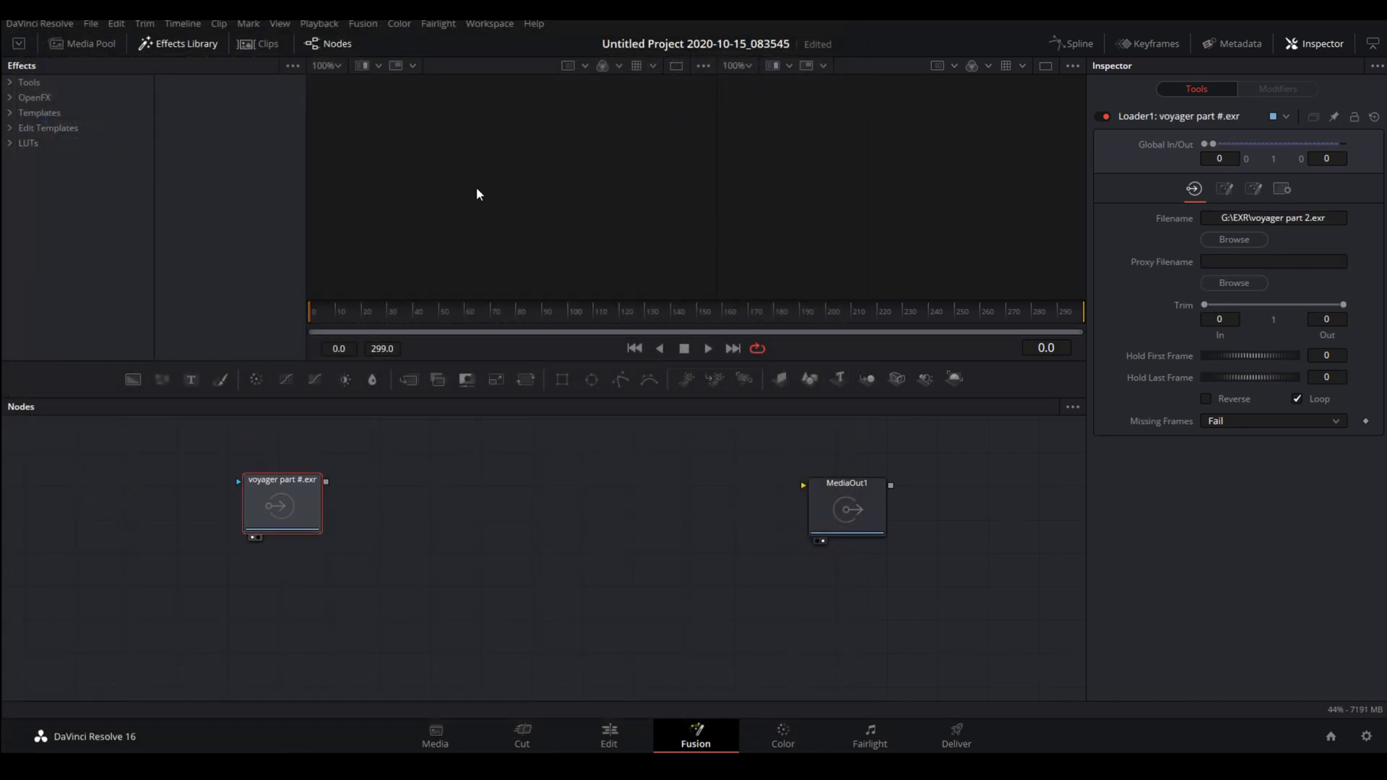
pyautogui.press('1')
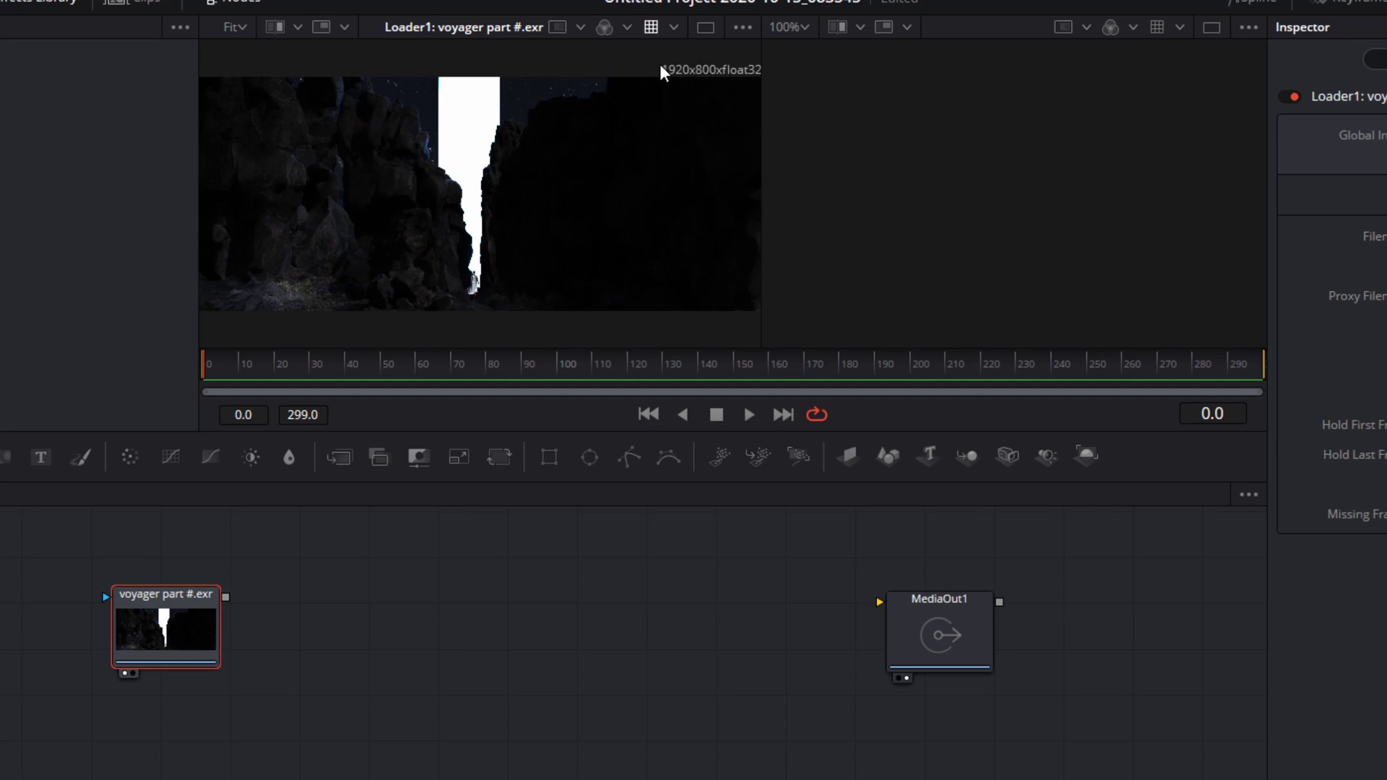
# Set the color gamma of the first viewer's Fusion View LUT to 2.2
pyautogui.click(674, 27)
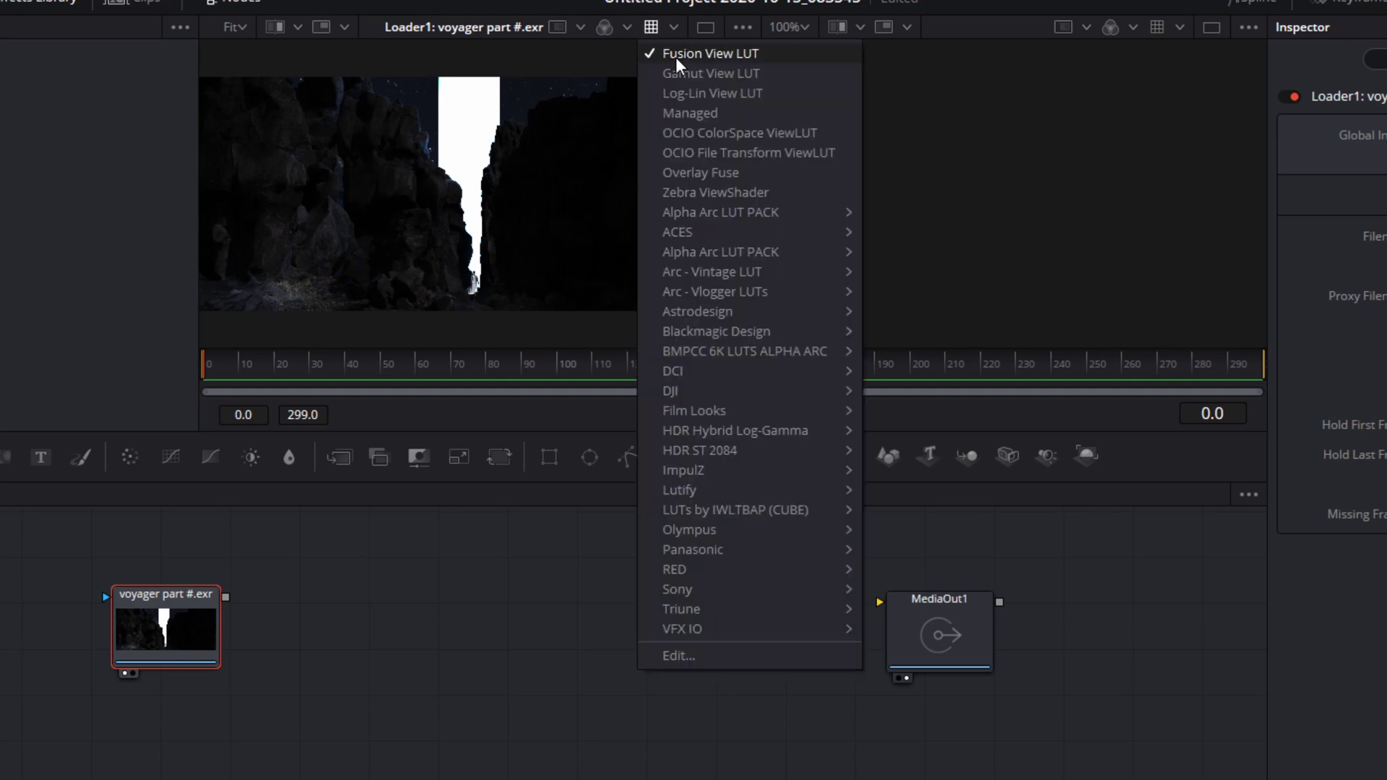
pyautogui.click(707, 653)
pyautogui.moveTo(698, 398); pyautogui.dragTo(714, 270)
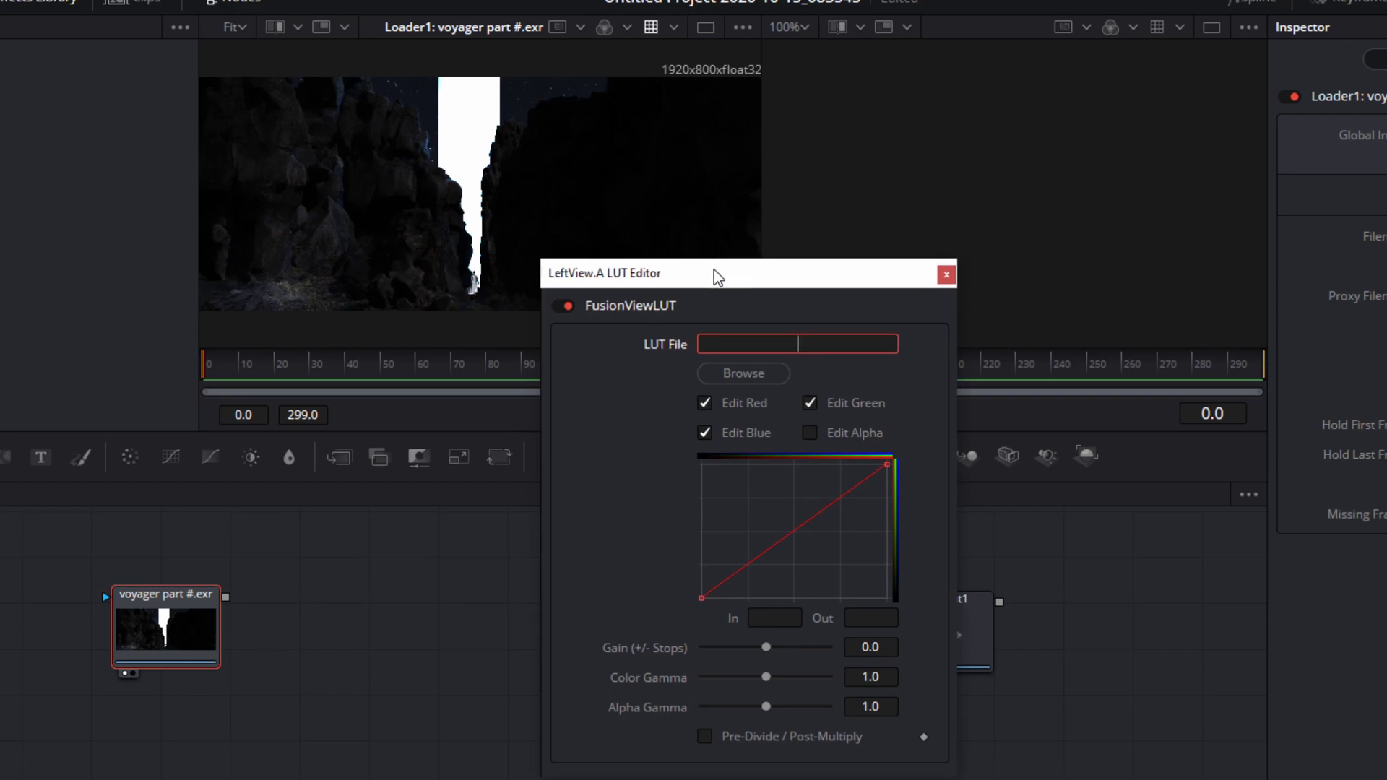
pyautogui.click(873, 677)
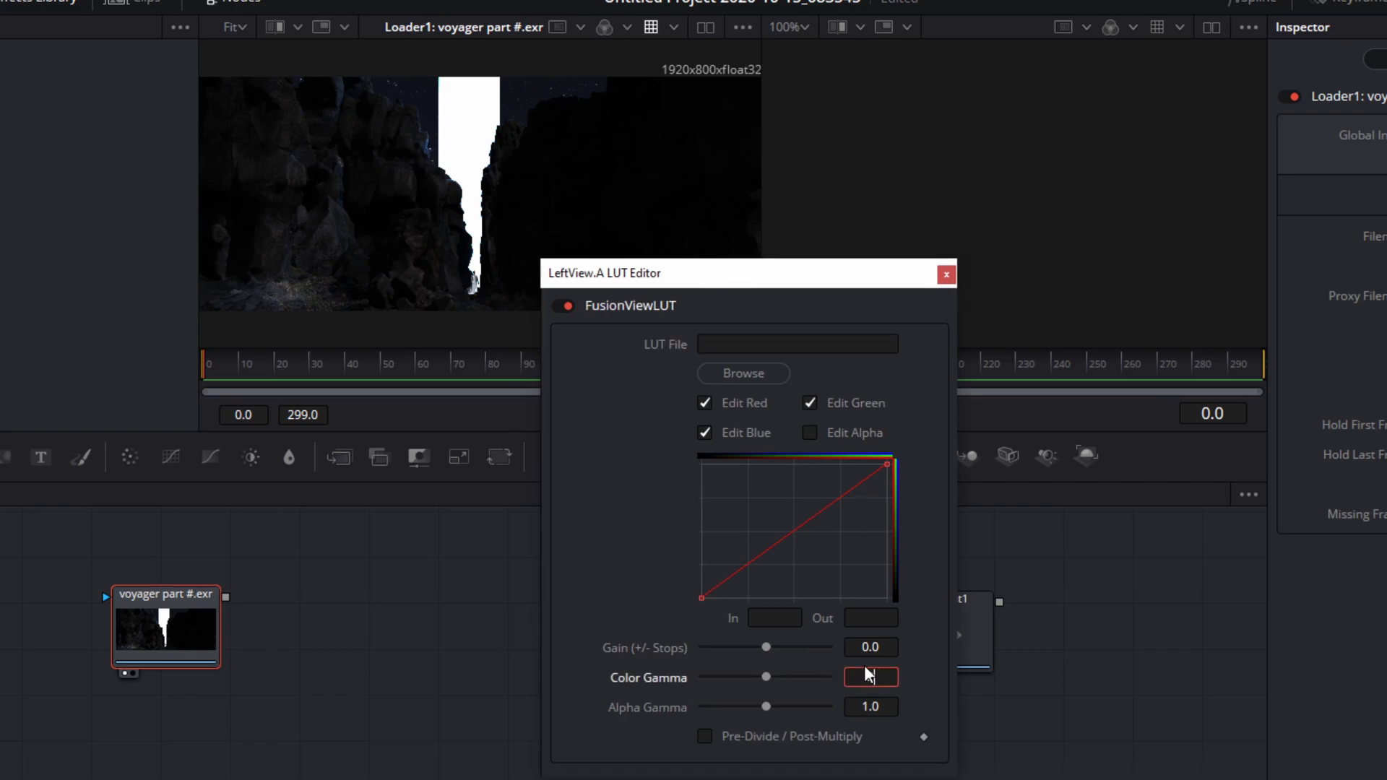
pyautogui.write('2.2')
pyautogui.press('Tab')
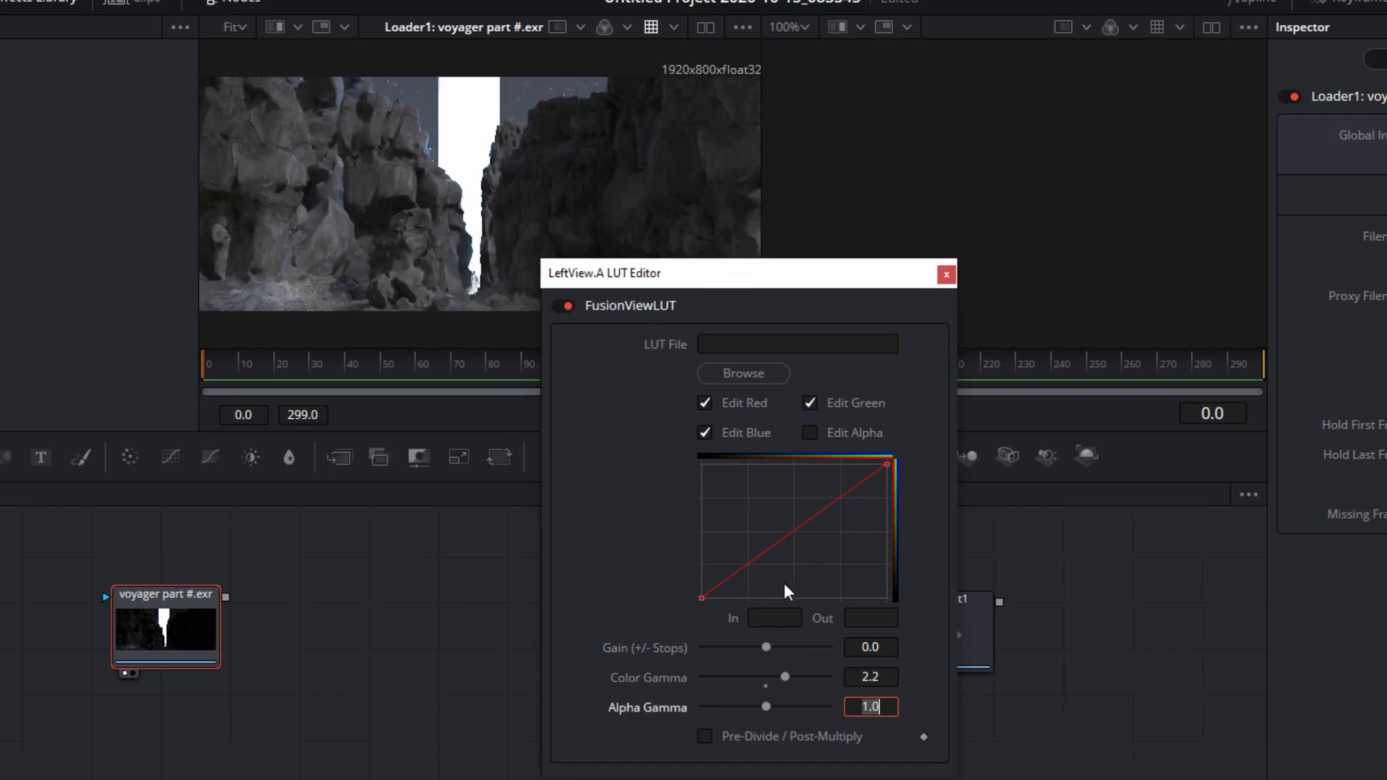
pyautogui.click(945, 275)
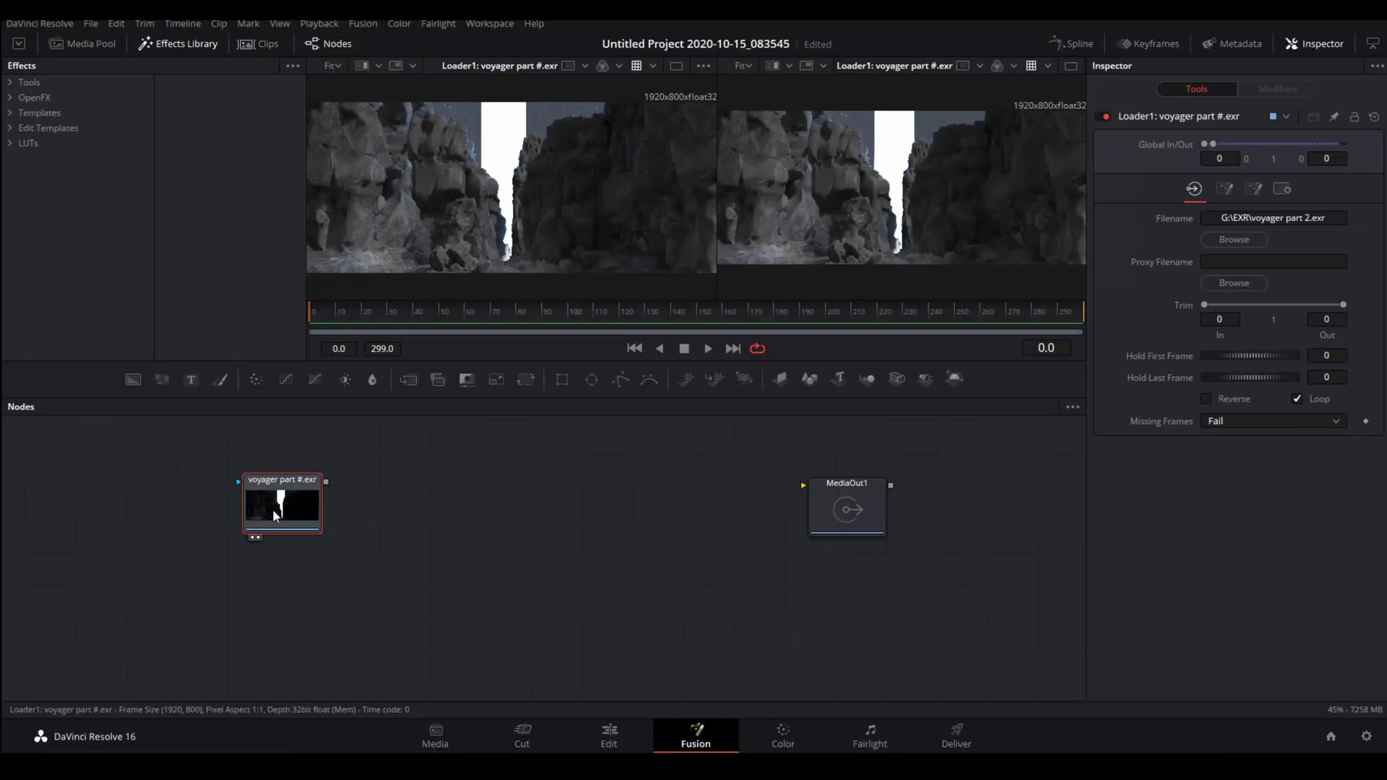
# Move the EXR loader node slightly farther from the MediaOut1 node and select it
pyautogui.moveTo(152, 634); pyautogui.dragTo(104, 657)
pyautogui.moveTo(238, 529); pyautogui.dragTo(226, 535)
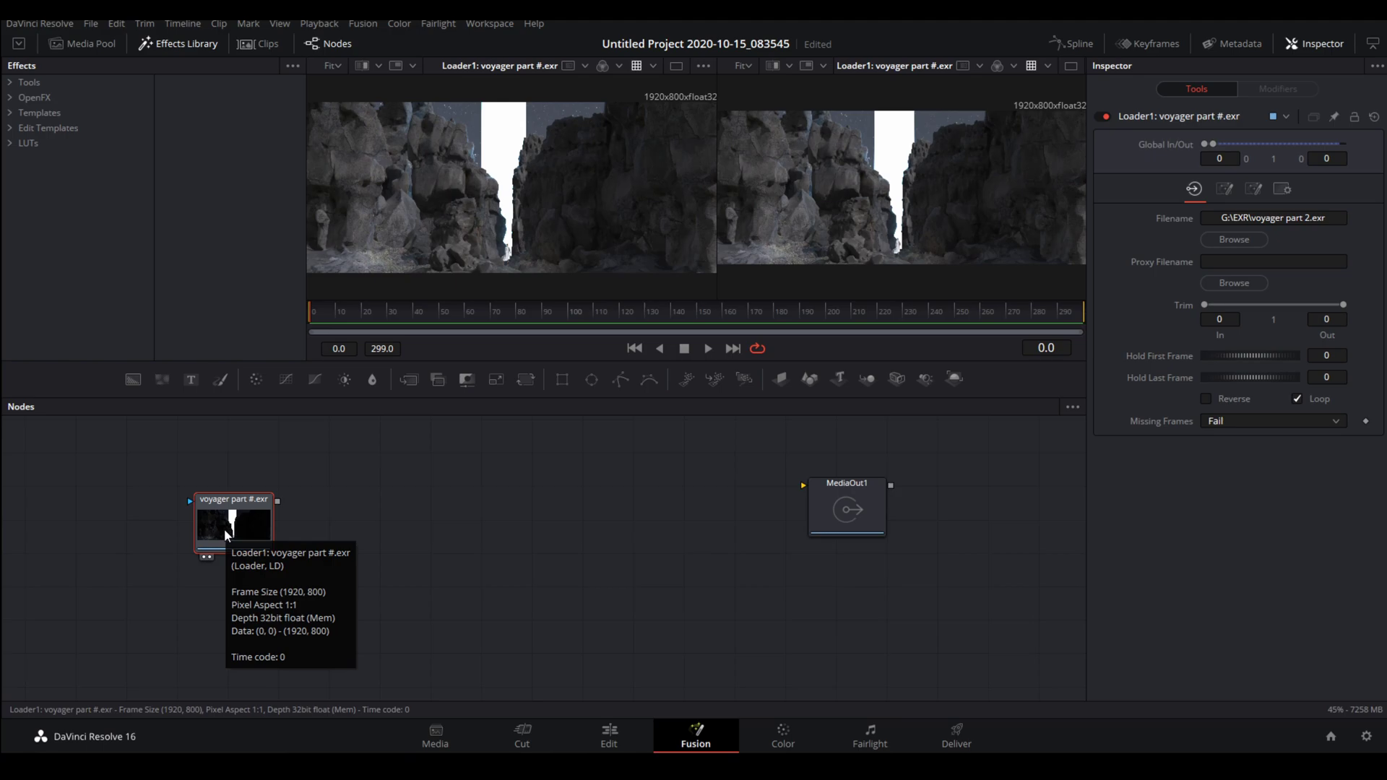
pyautogui.click(323, 533)
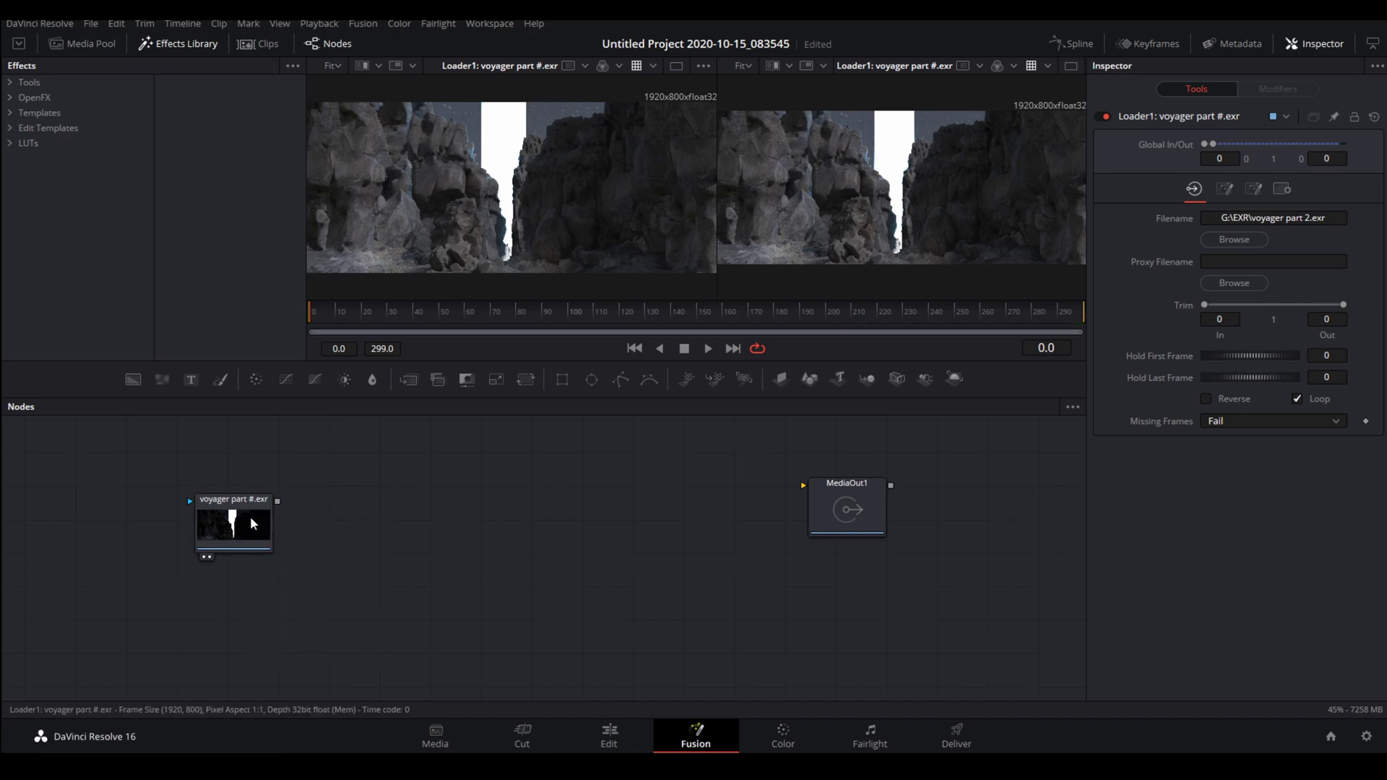
pyautogui.click(249, 517)
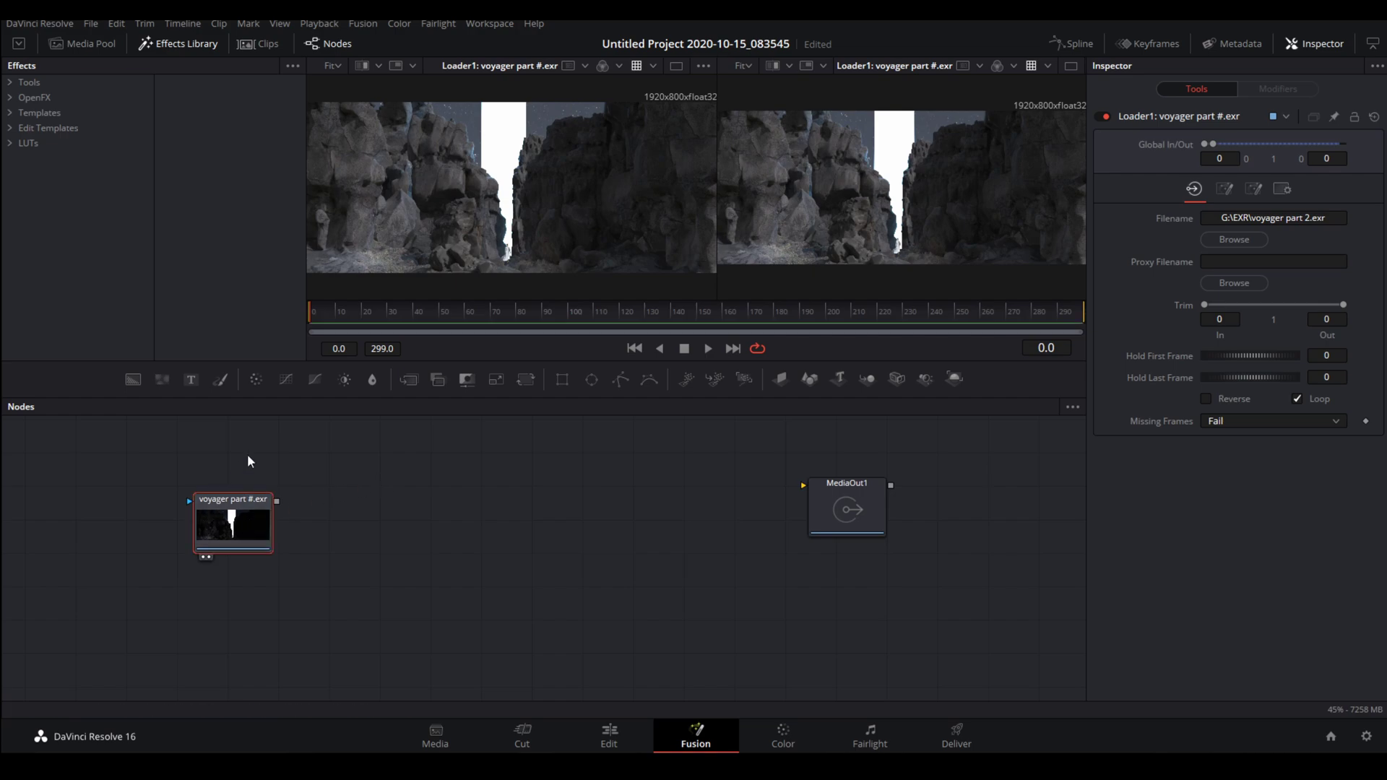
# Examine the view layer passes offered for the Red channel in the loader's OpenEXR channel settings
pyautogui.click(1251, 192)
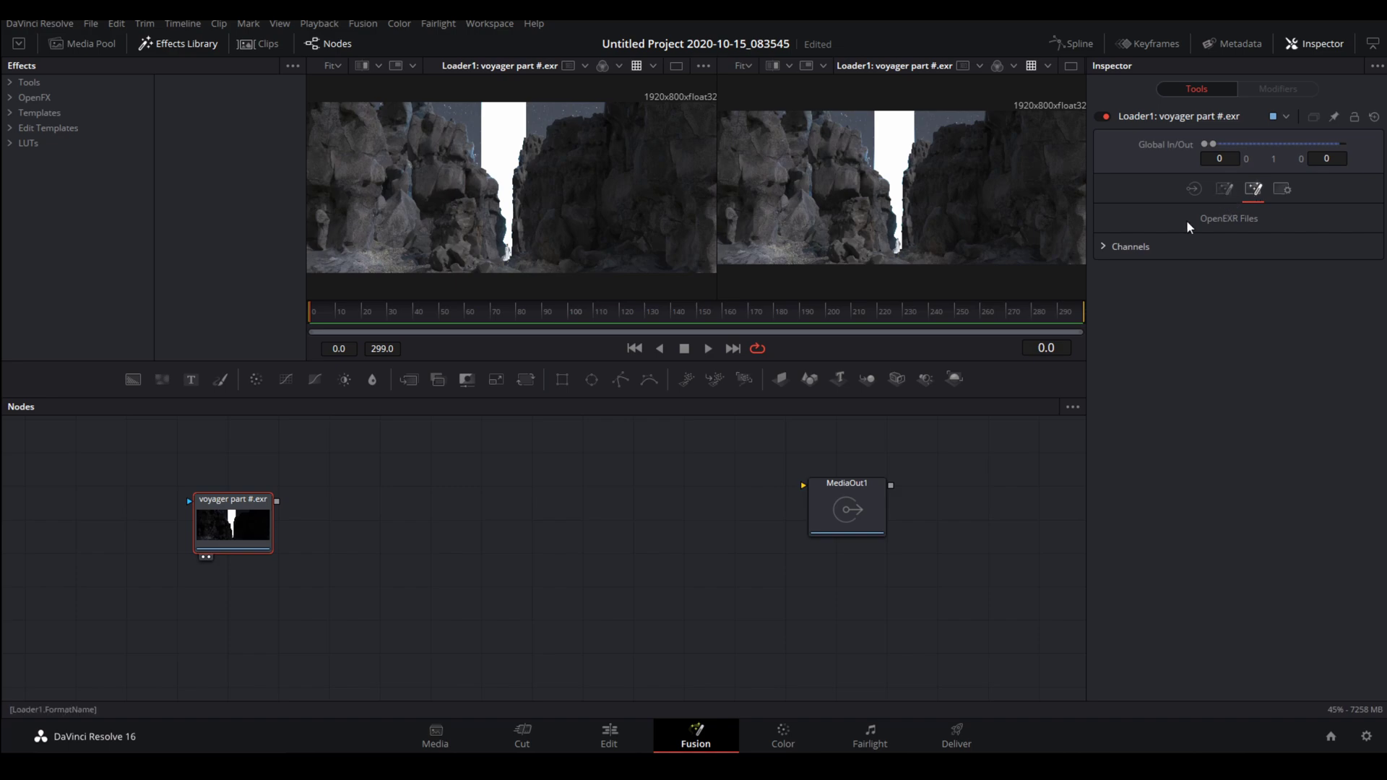
pyautogui.click(1103, 246)
pyautogui.click(1294, 268)
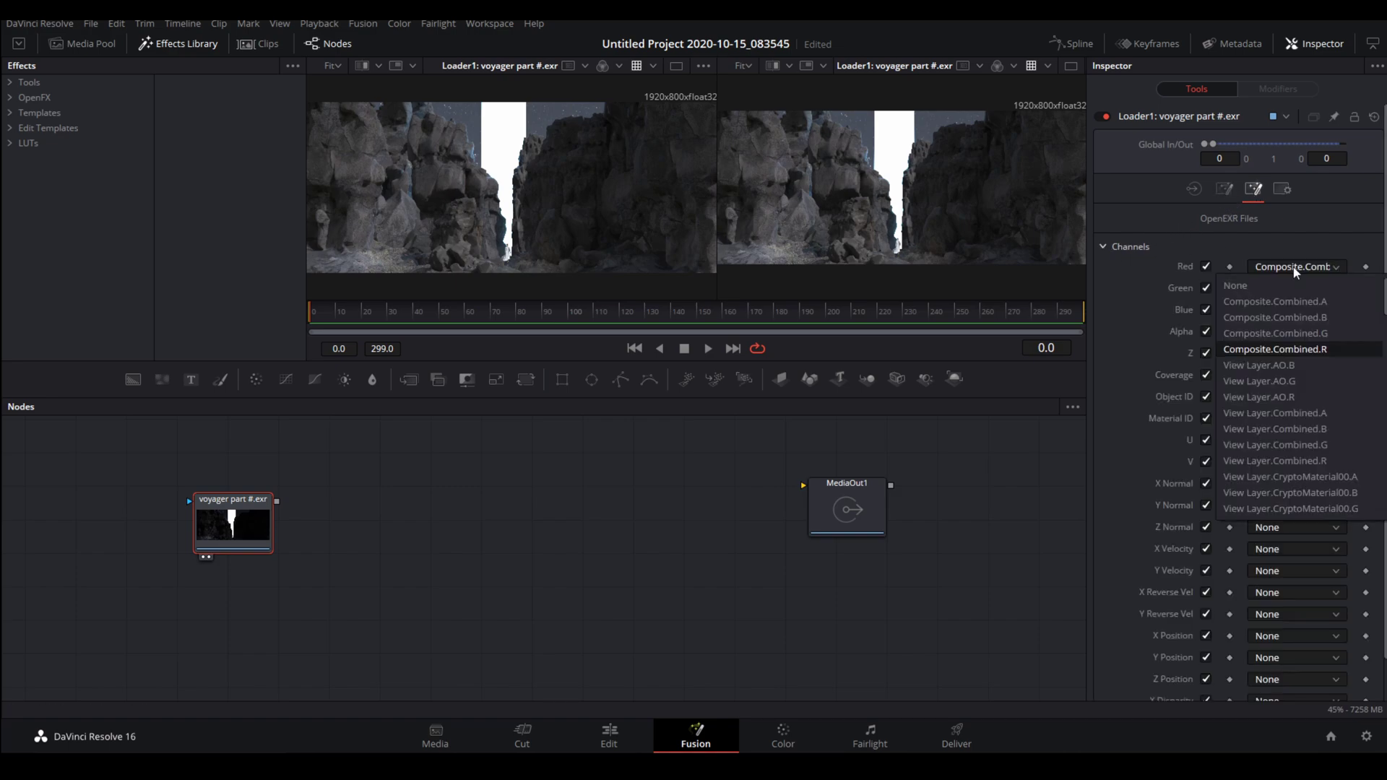
pyautogui.scroll(-10, 1278, 462)
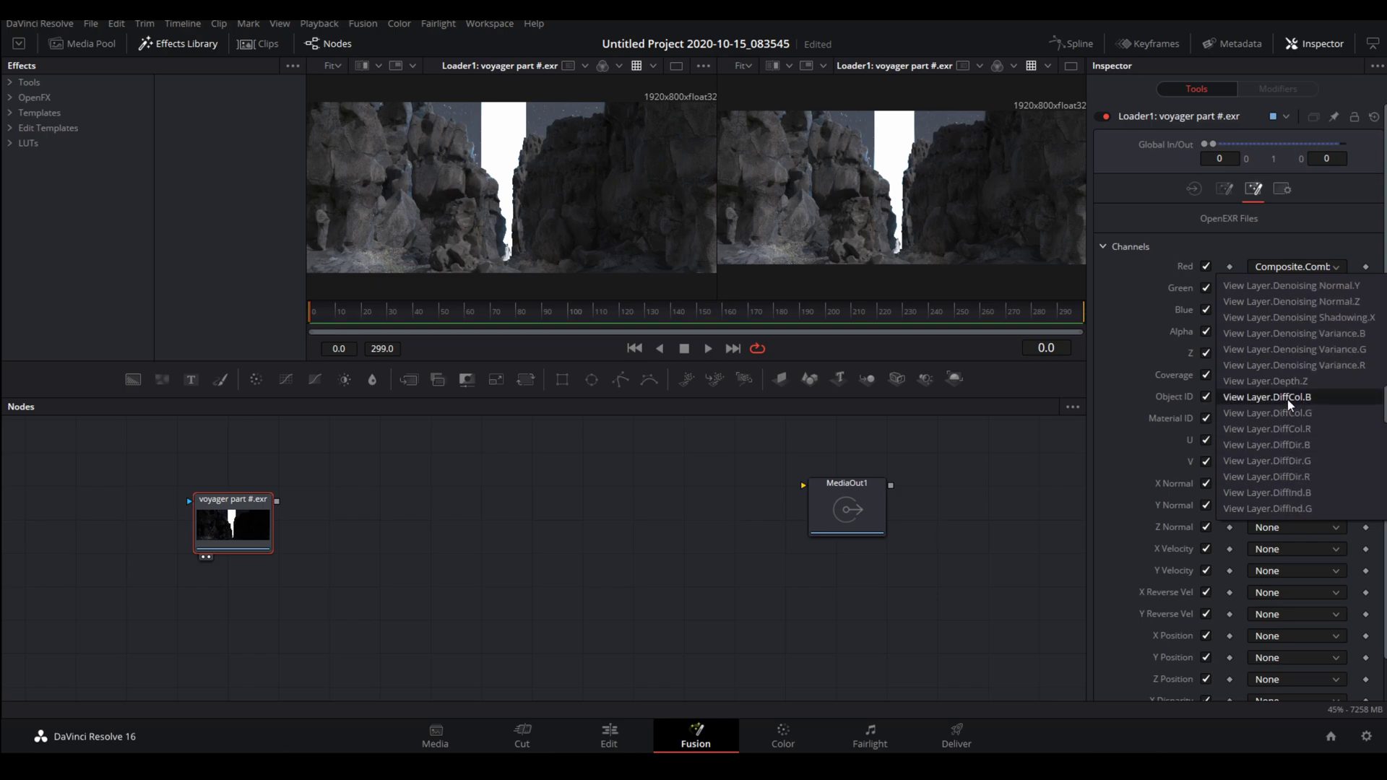
pyautogui.scroll(-2, 1282, 422)
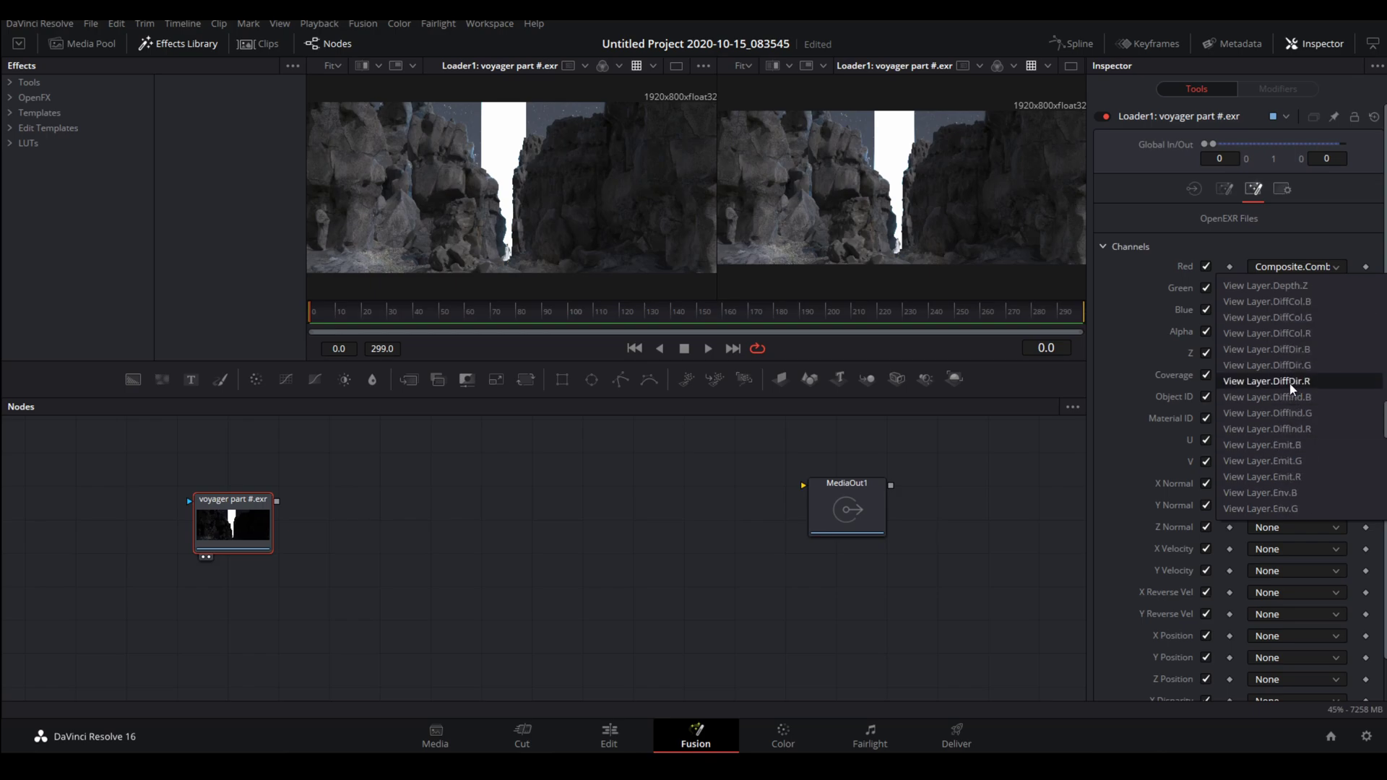
pyautogui.scroll(-1, 1286, 340)
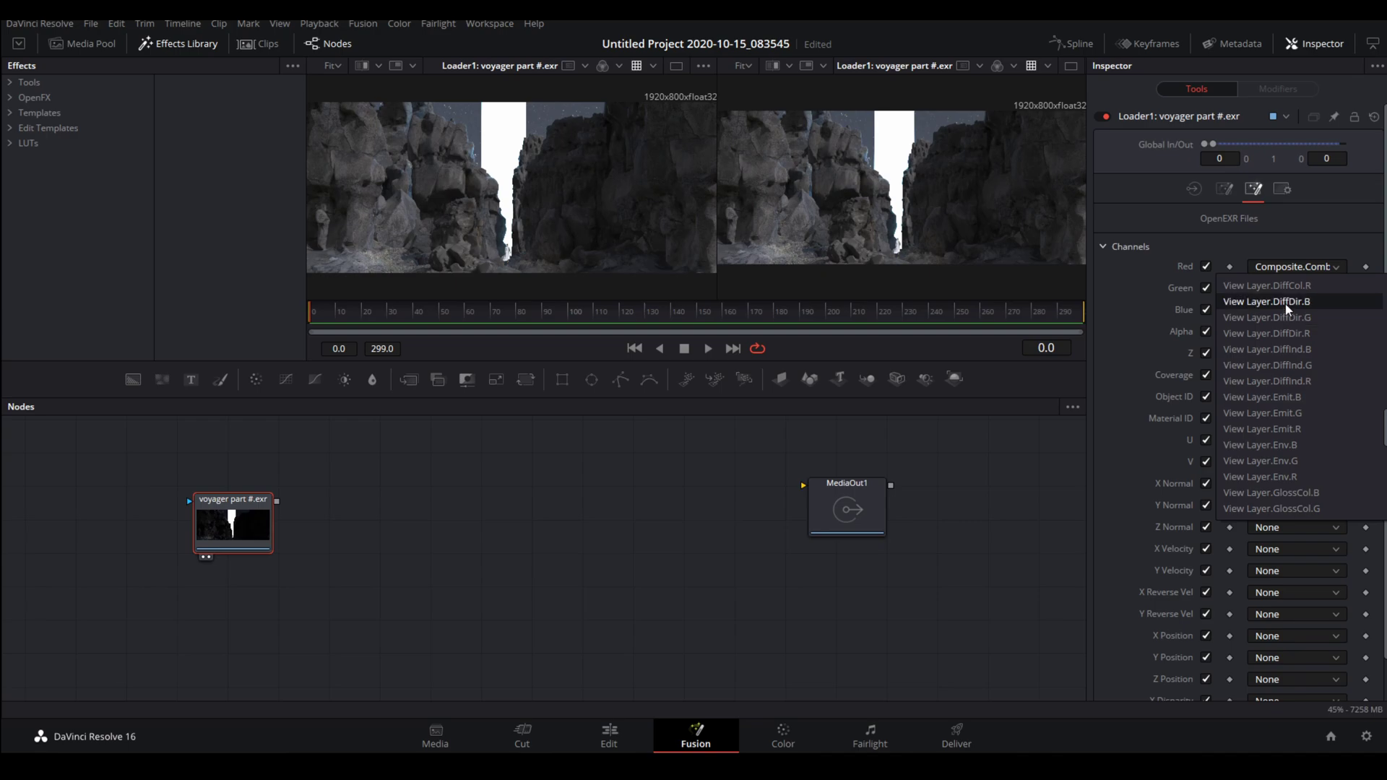
# Paste a duplicate of the EXR loader to try assigning its Red channel, and delete the duplicate
pyautogui.click(354, 474)
pyautogui.hotkey('ctrl', 'v')
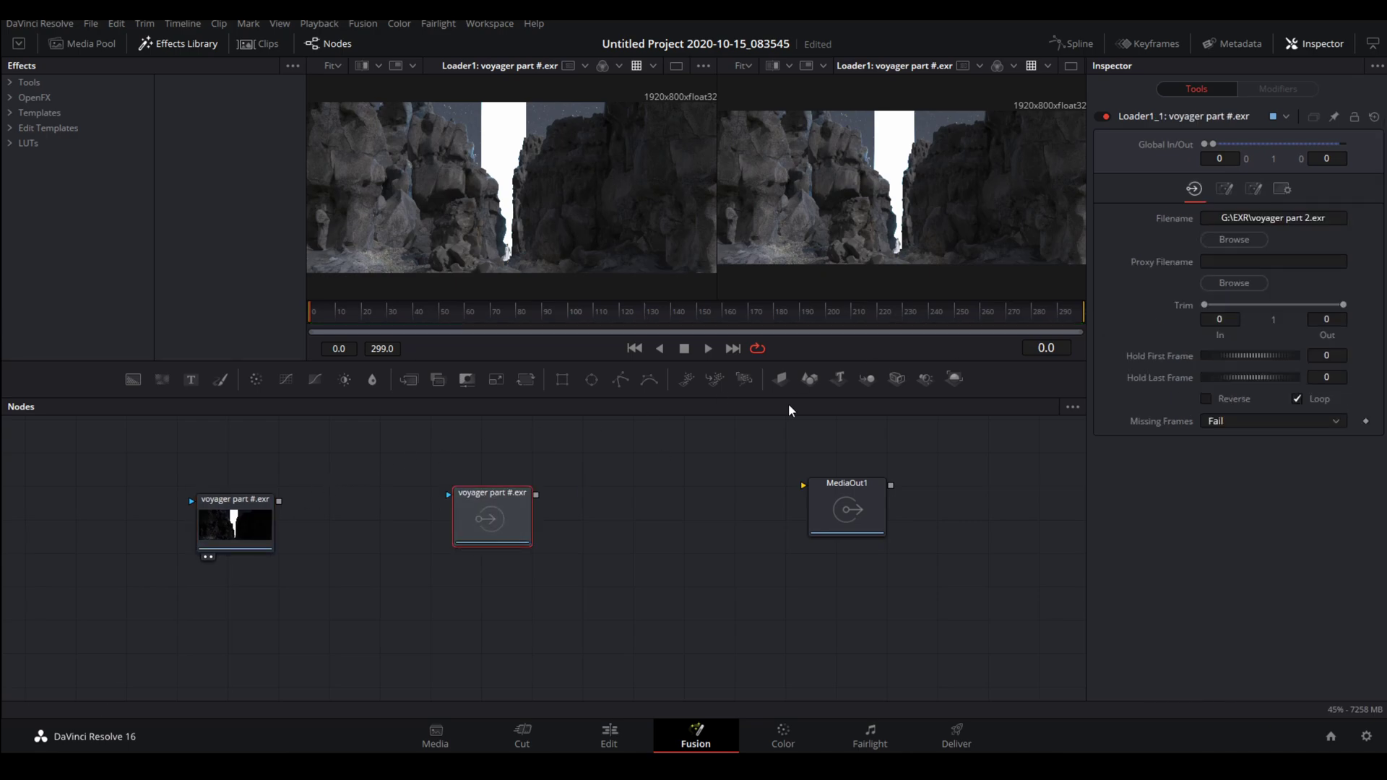
pyautogui.click(1293, 267)
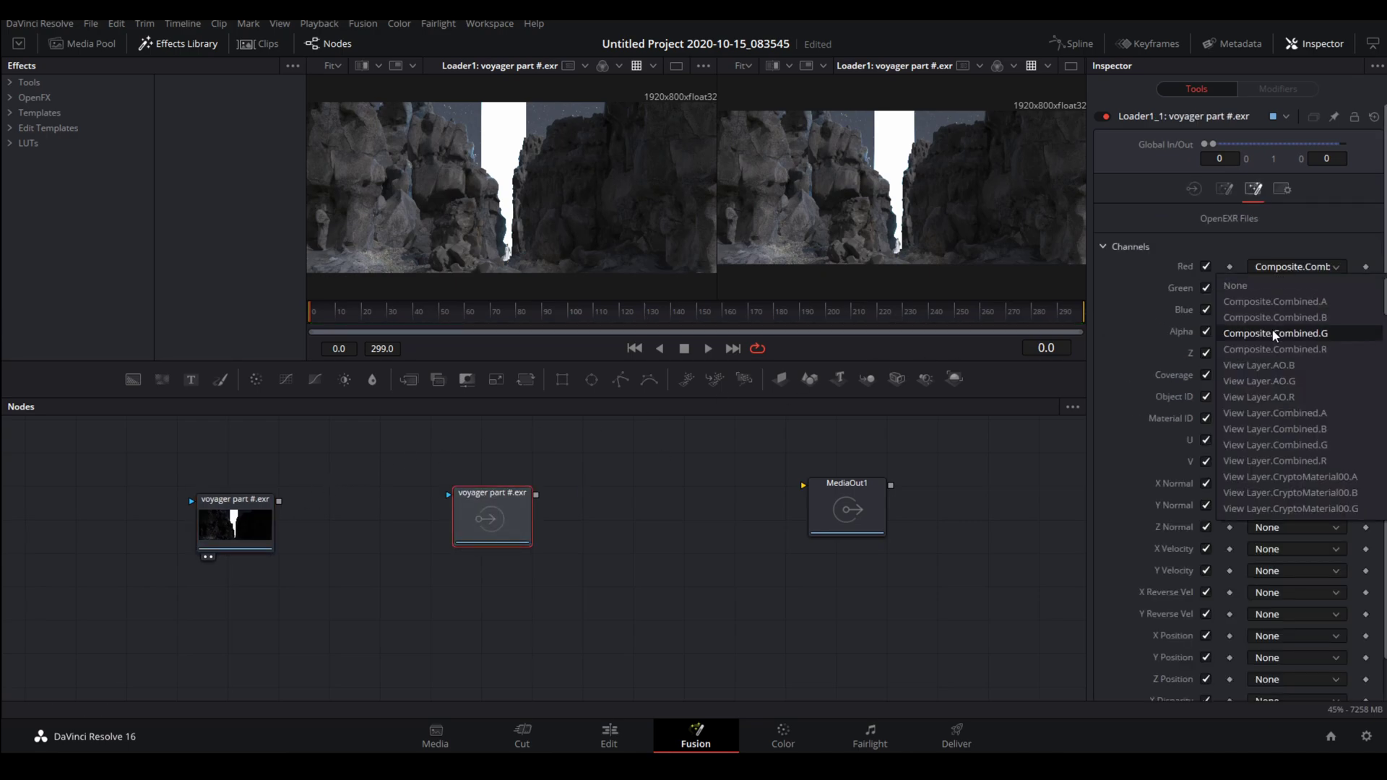
pyautogui.click(469, 490)
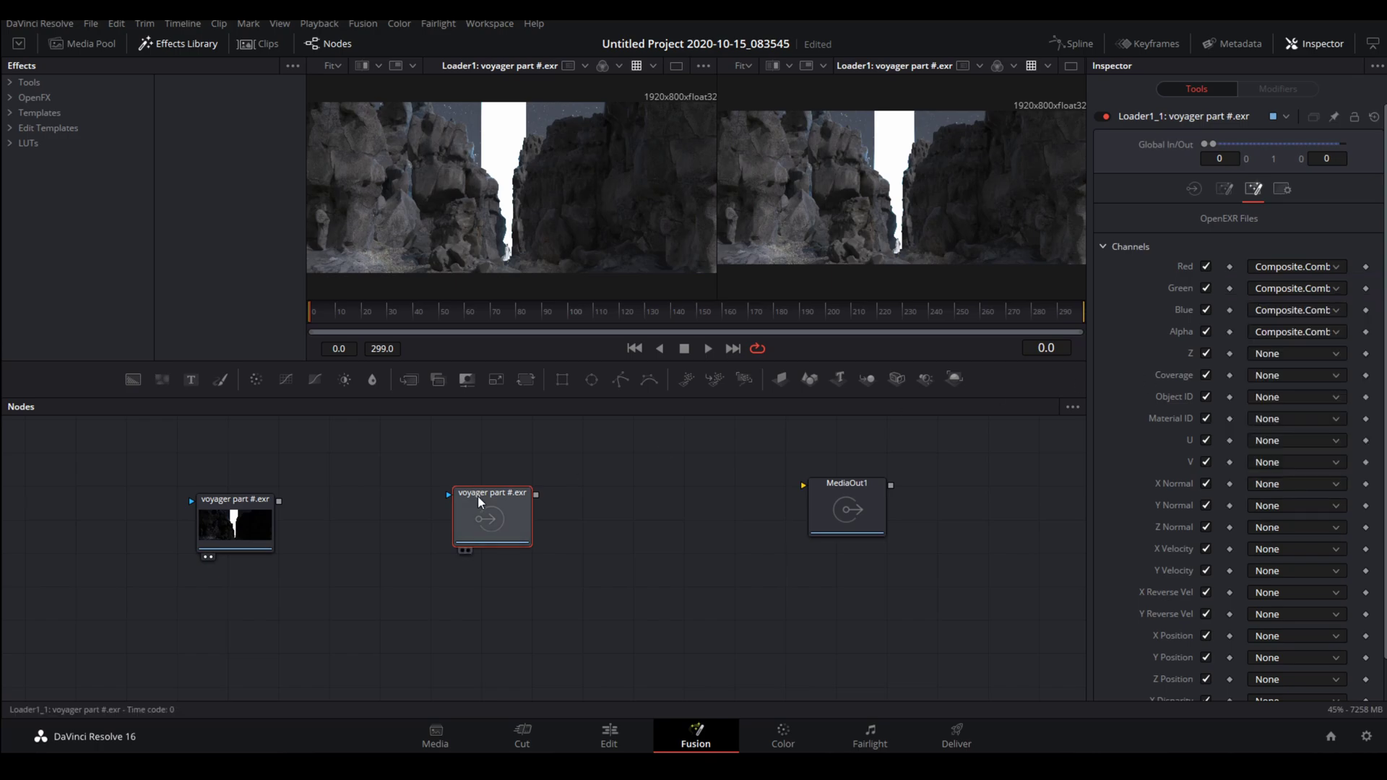
pyautogui.press('Delete')
# Run the hos_SplitEXR_Ultra script on the EXR loader with Horizontal Layout to split its passes into separate loader nodes
pyautogui.click(241, 527)
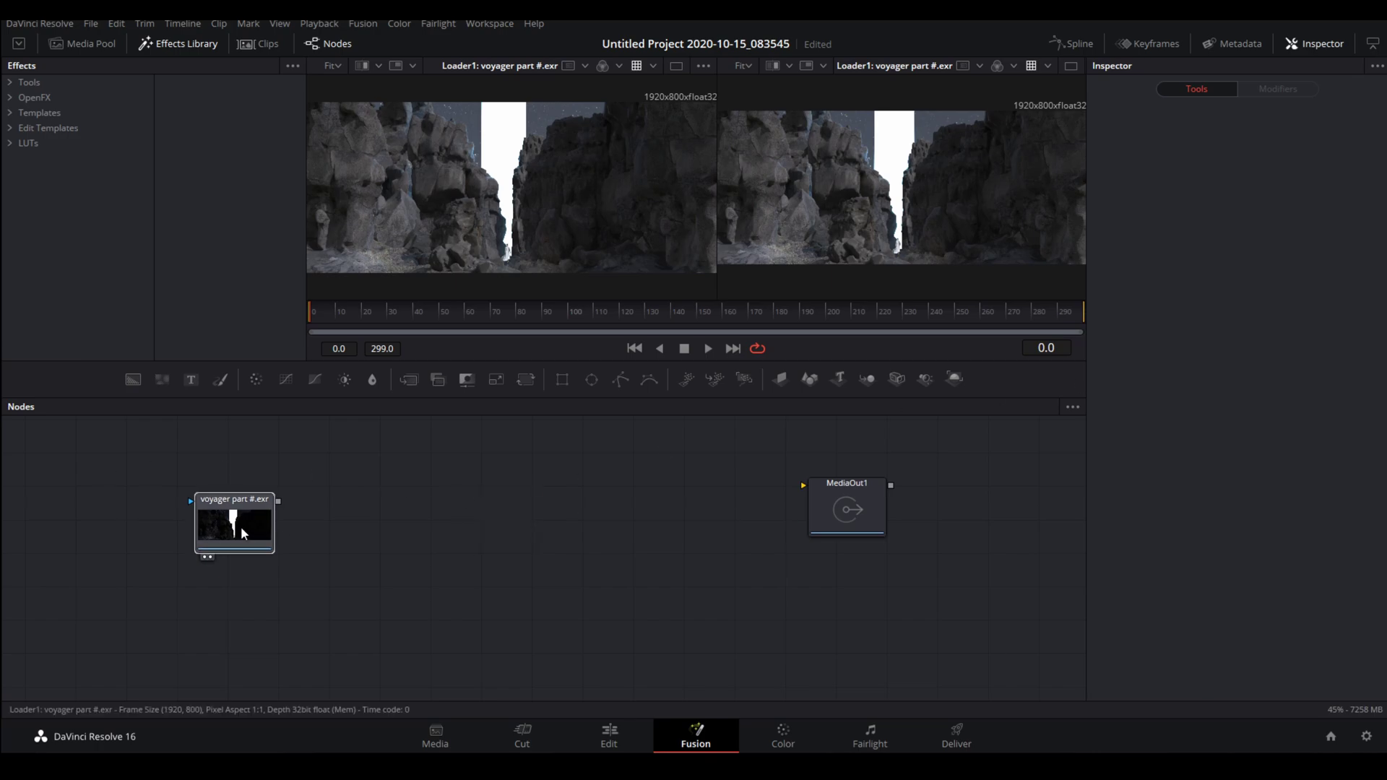
pyautogui.rightClick(240, 526)
pyautogui.moveTo(269, 518)
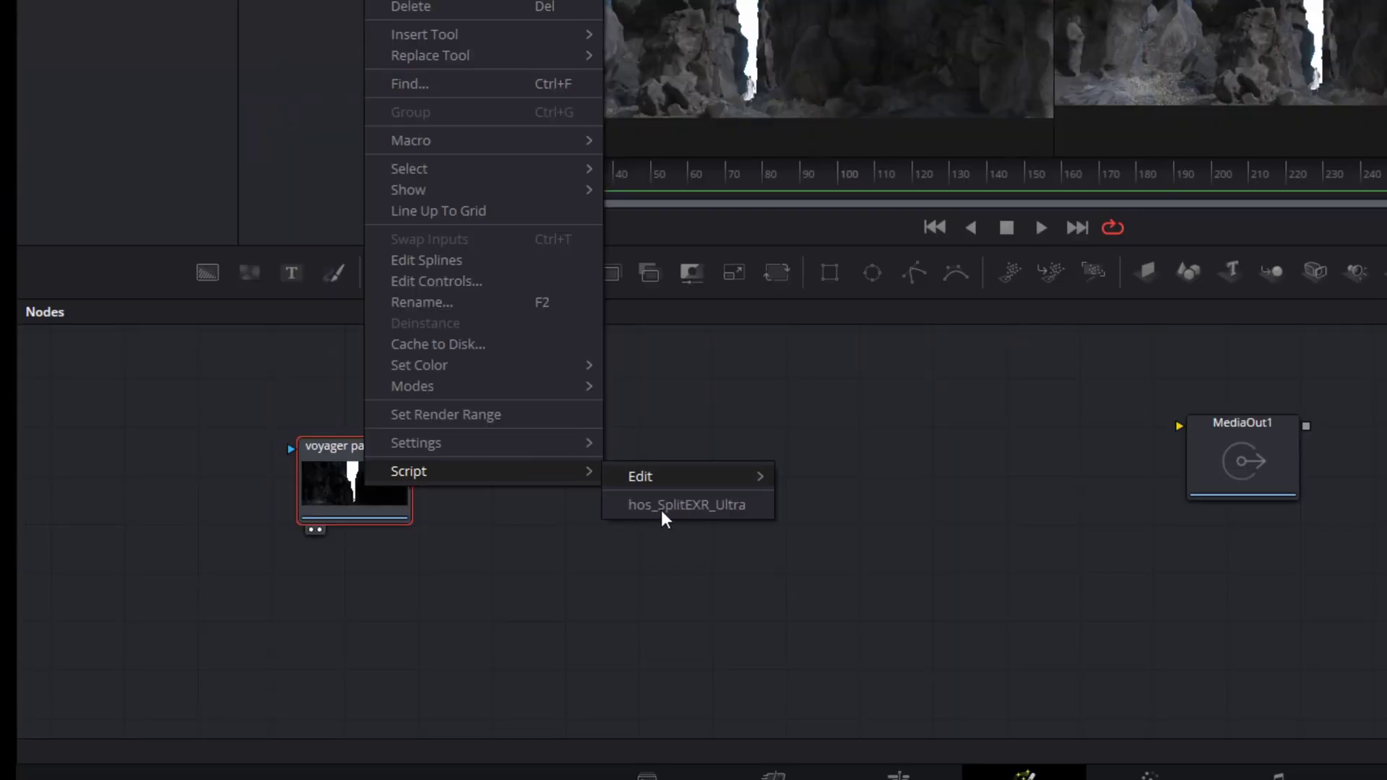
pyautogui.click(661, 506)
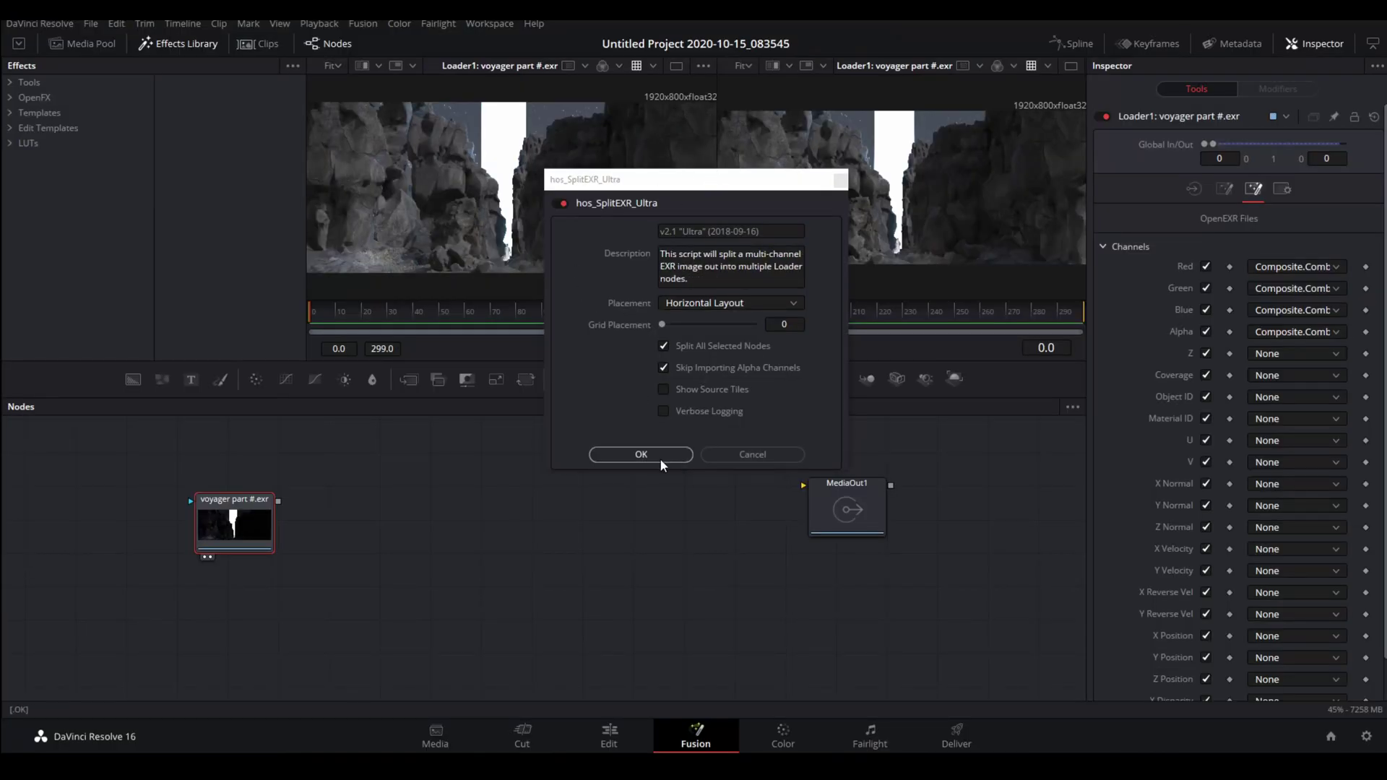
pyautogui.click(652, 453)
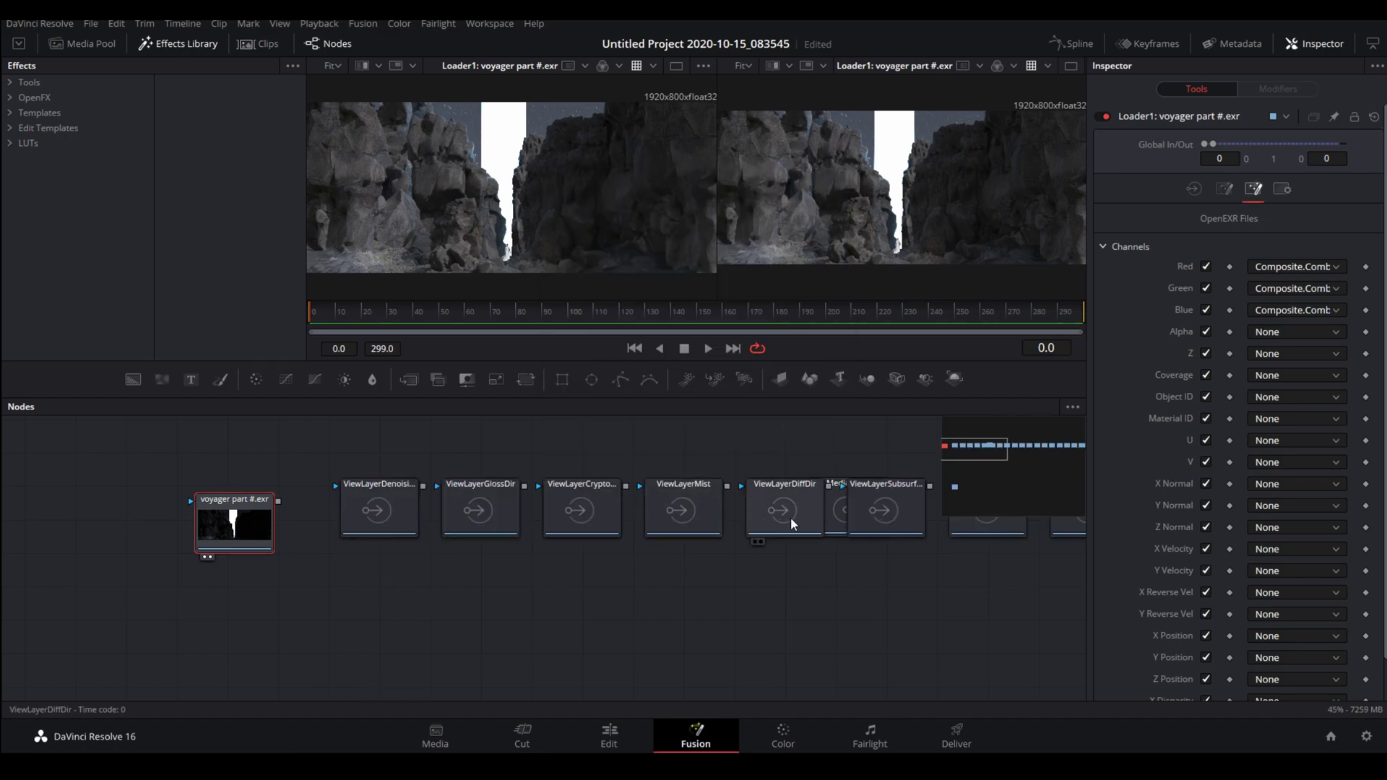
# Move MediaOut1 above the row of pass nodes and pull ViewLayerGlossDir, ViewLayerGlossInd and ViewLayerEmit out below the row
pyautogui.moveTo(835, 510); pyautogui.dragTo(762, 426)
pyautogui.moveTo(808, 562); pyautogui.dragTo(561, 572)
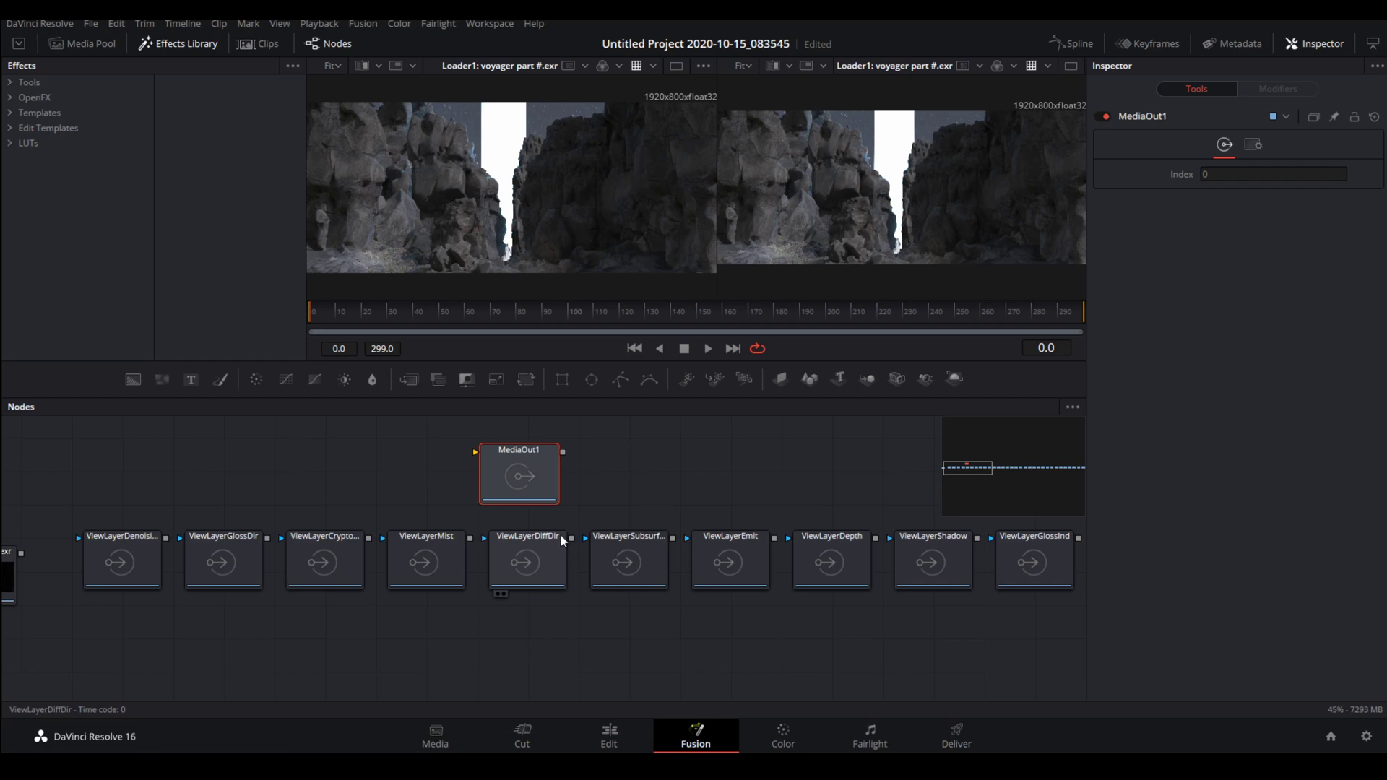
pyautogui.scroll(-2, 561, 539)
pyautogui.moveTo(549, 642); pyautogui.dragTo(548, 577)
pyautogui.moveTo(247, 491); pyautogui.dragTo(482, 607)
pyautogui.moveTo(598, 489); pyautogui.dragTo(592, 583)
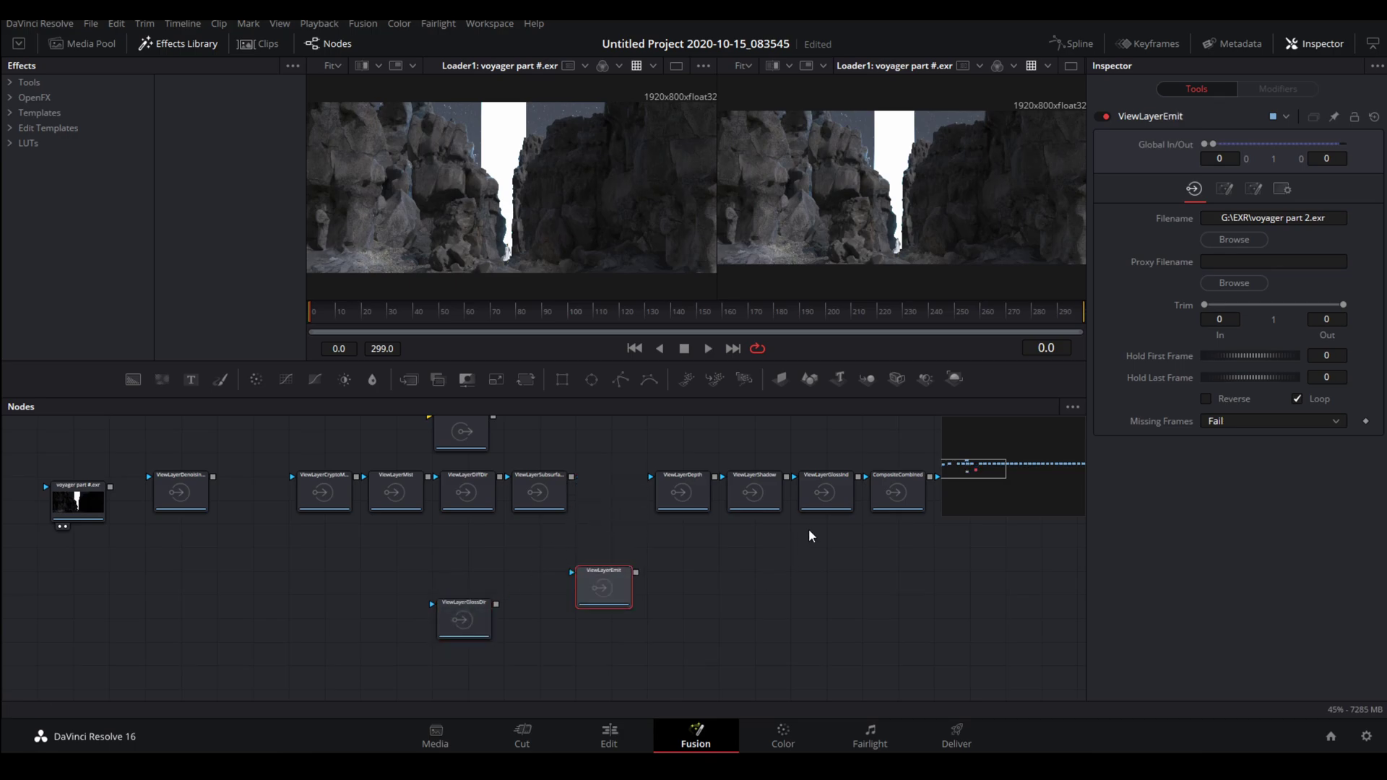
pyautogui.moveTo(818, 500); pyautogui.dragTo(529, 625)
pyautogui.moveTo(614, 592); pyautogui.dragTo(598, 562)
# Place the CompositeCombined node beneath the EXR loader and show it in the first viewer
pyautogui.moveTo(897, 493); pyautogui.dragTo(157, 550)
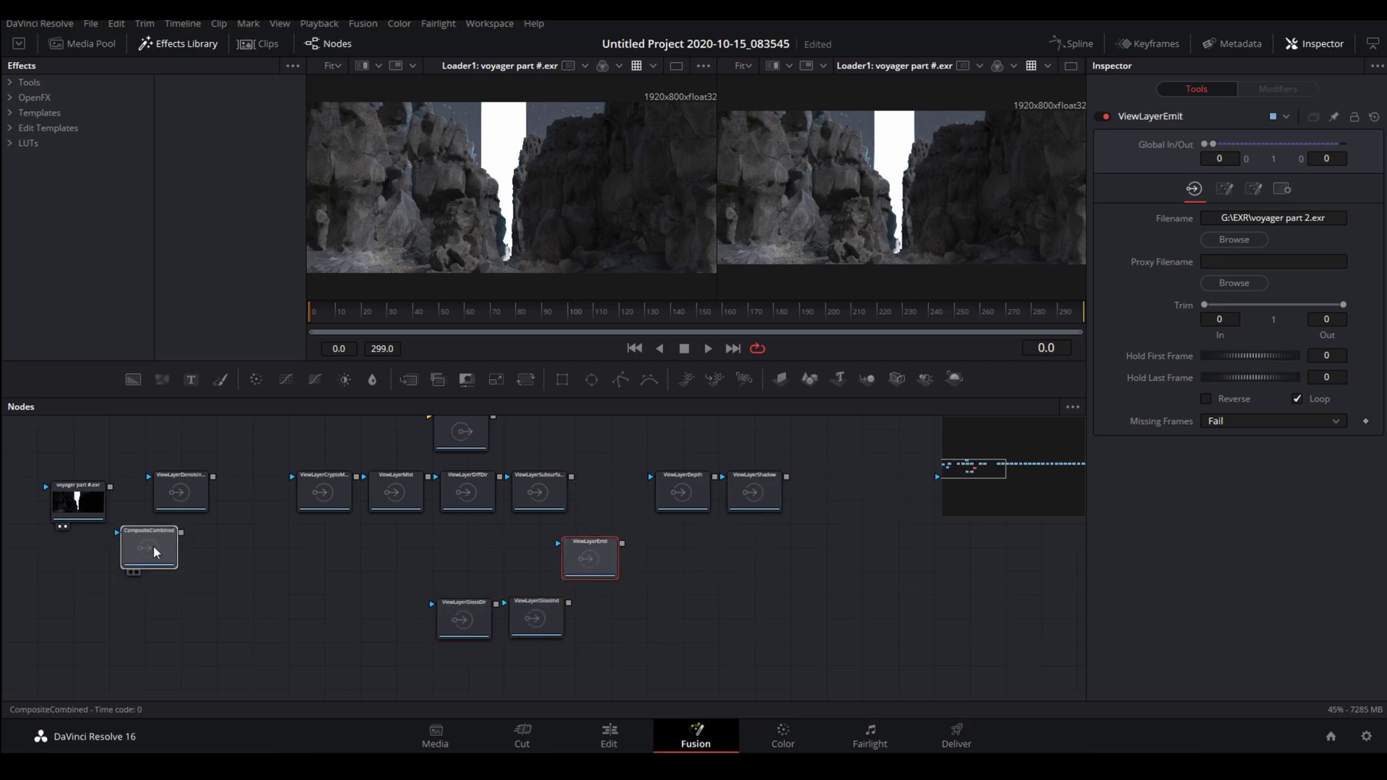
pyautogui.press('1')
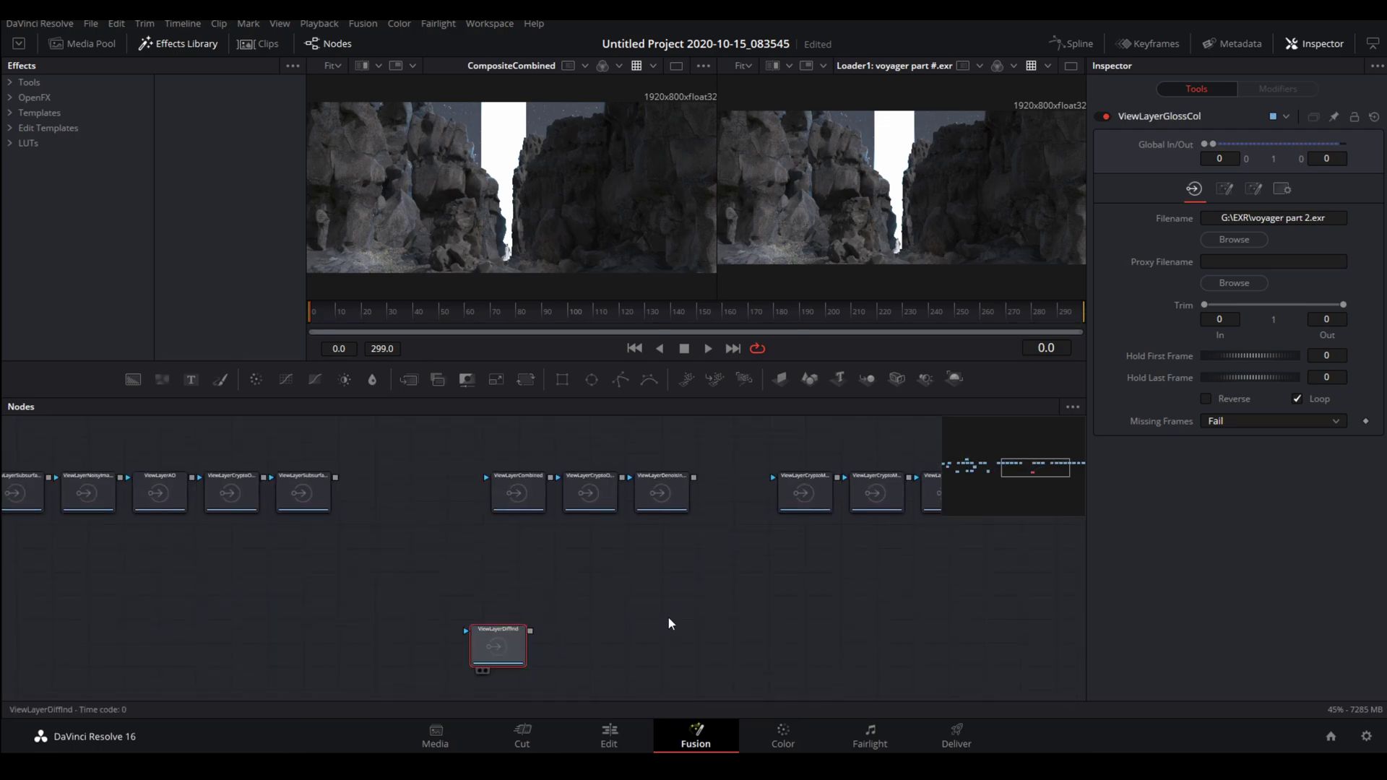
# Arrange the ViewLayerDiff and ViewLayerGloss Dir, Ind and Col nodes in two groups below the row, with ViewLayerEmit beyond the gloss group
pyautogui.moveTo(803, 585); pyautogui.dragTo(684, 585)
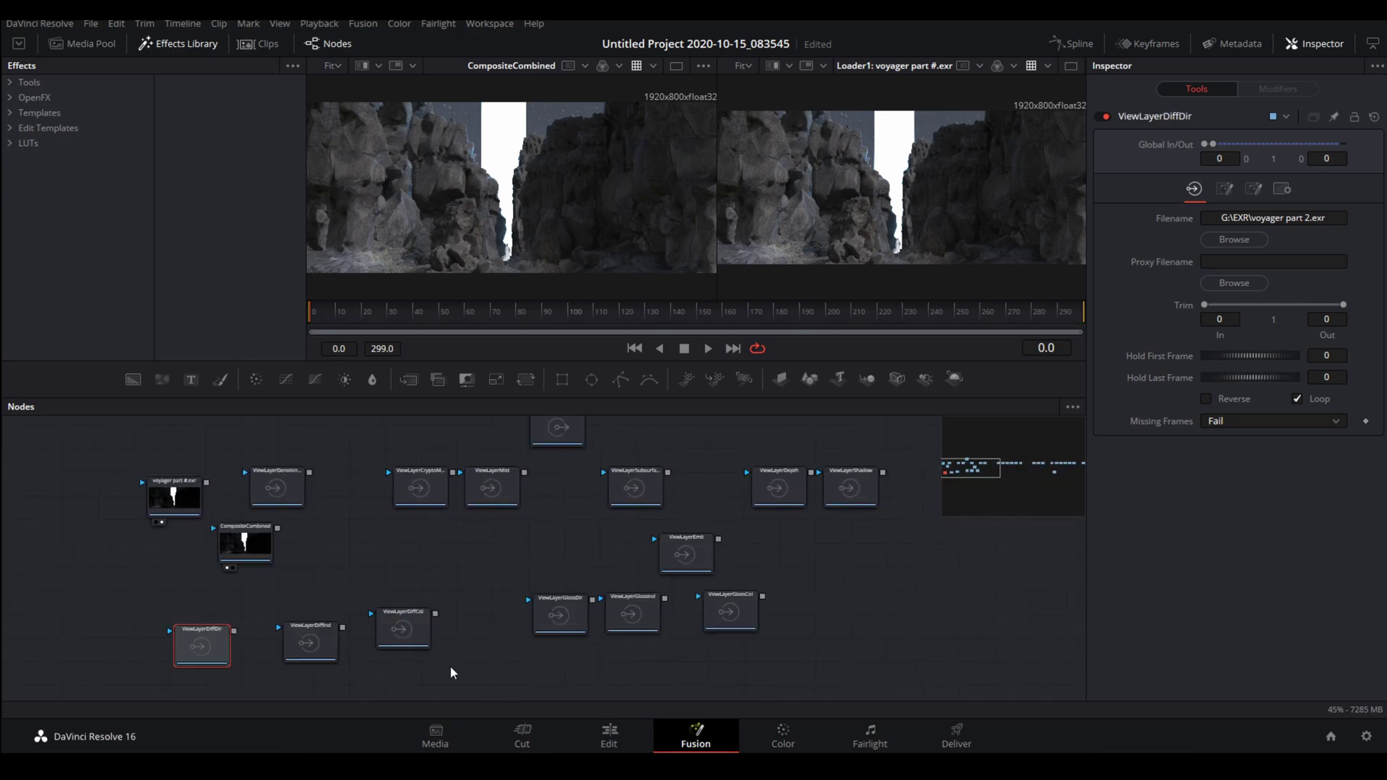
pyautogui.moveTo(449, 672); pyautogui.dragTo(200, 607)
pyautogui.moveTo(303, 644); pyautogui.dragTo(309, 669)
pyautogui.scroll(-1, 506, 650)
pyautogui.moveTo(787, 648); pyautogui.dragTo(557, 607)
pyautogui.moveTo(560, 591); pyautogui.dragTo(564, 645)
pyautogui.moveTo(691, 536); pyautogui.dragTo(935, 585)
pyautogui.moveTo(964, 601); pyautogui.dragTo(926, 604)
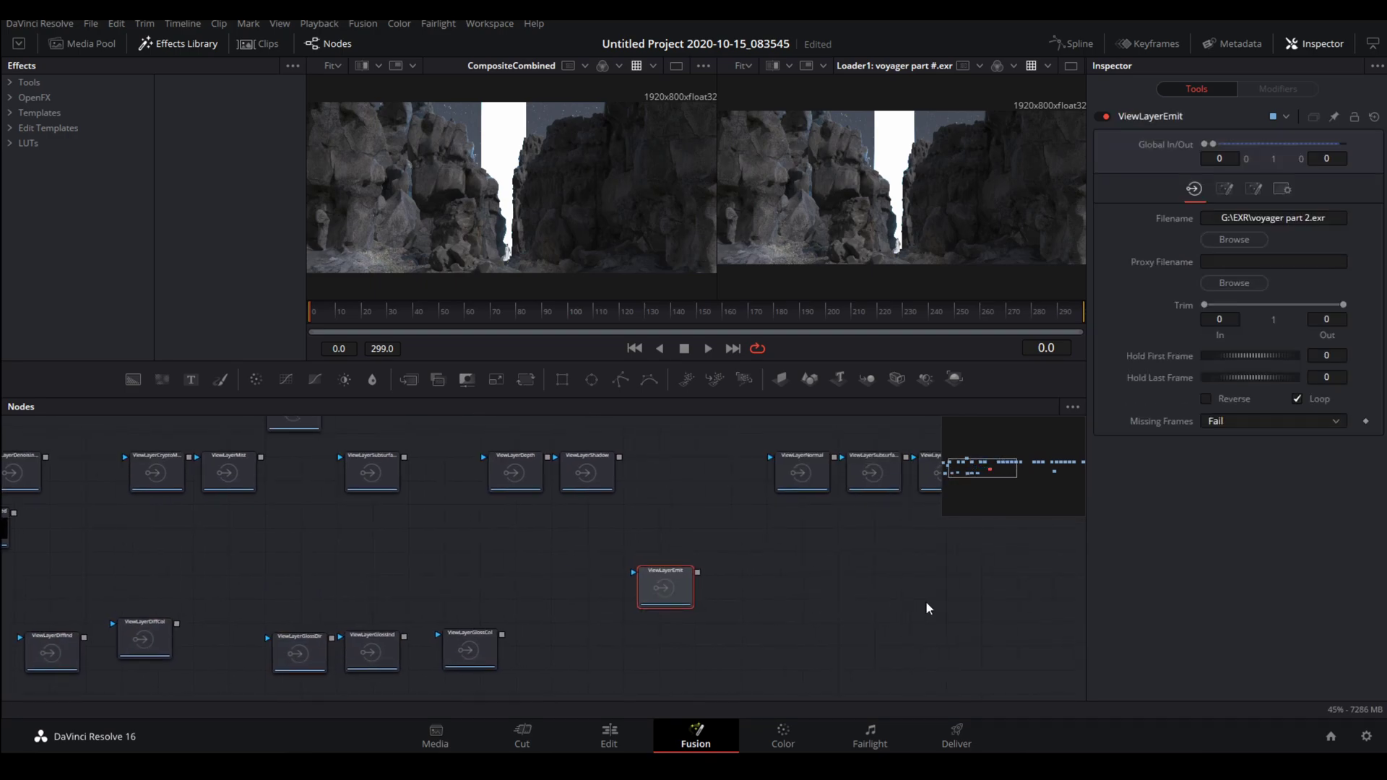
# Move the ViewLayerEnv node out of the pass row and place it near ViewLayerEmit
pyautogui.hscroll(8, 832, 584)
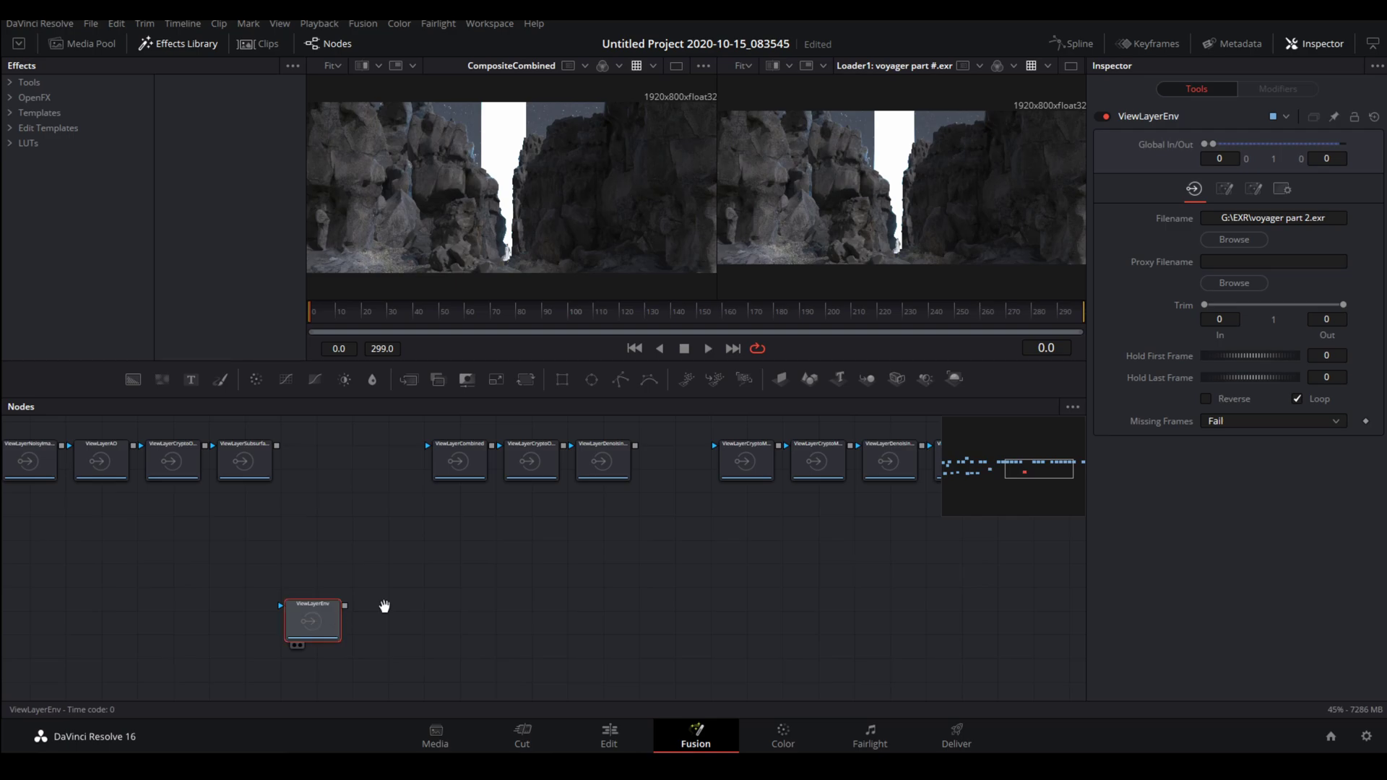
pyautogui.moveTo(384, 606); pyautogui.dragTo(924, 545)
pyautogui.moveTo(852, 569); pyautogui.dragTo(427, 567)
# Add a Channel Booleans node fed by ViewLayerDiffDir and place it beneath the diffuse passes
pyautogui.moveTo(213, 600); pyautogui.dragTo(578, 569)
pyautogui.moveTo(292, 611); pyautogui.dragTo(567, 585)
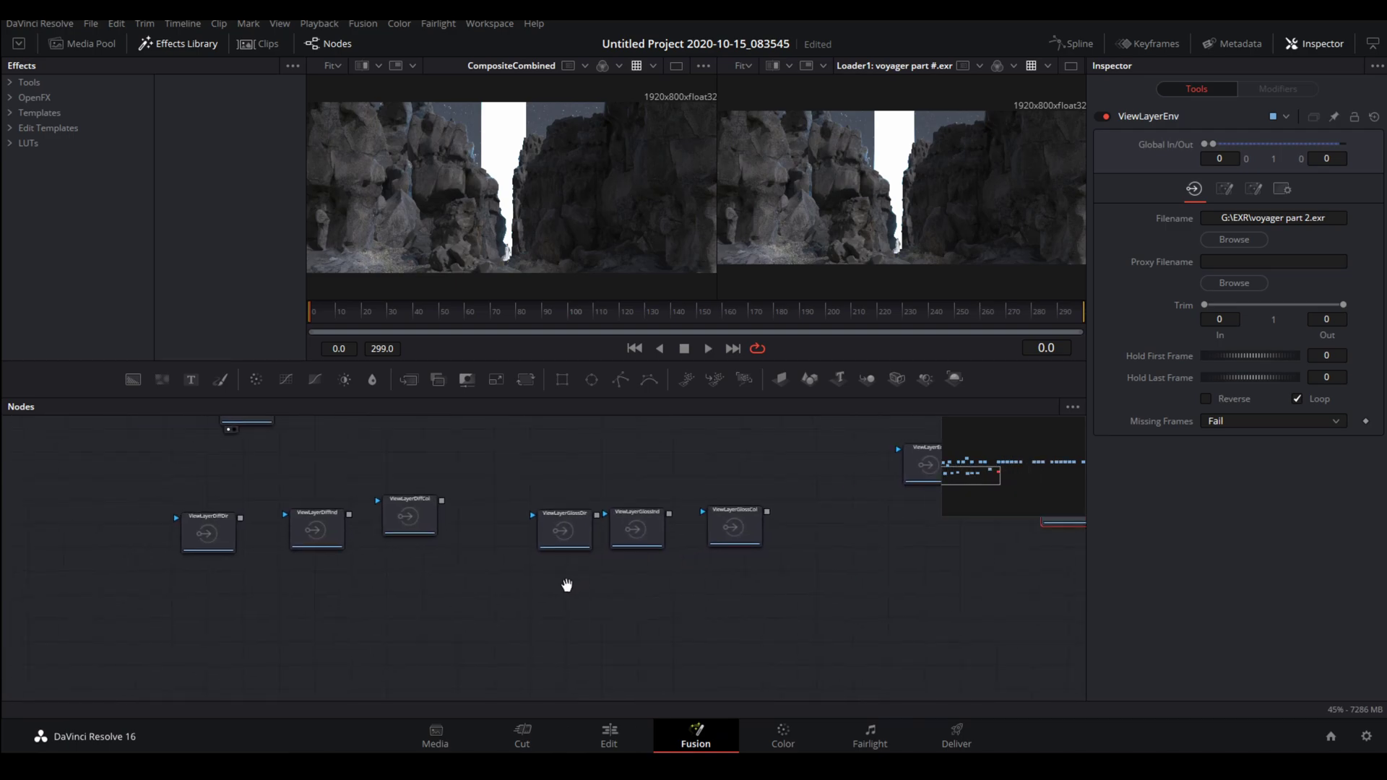
pyautogui.hscroll(-2, 567, 585)
pyautogui.click(280, 530)
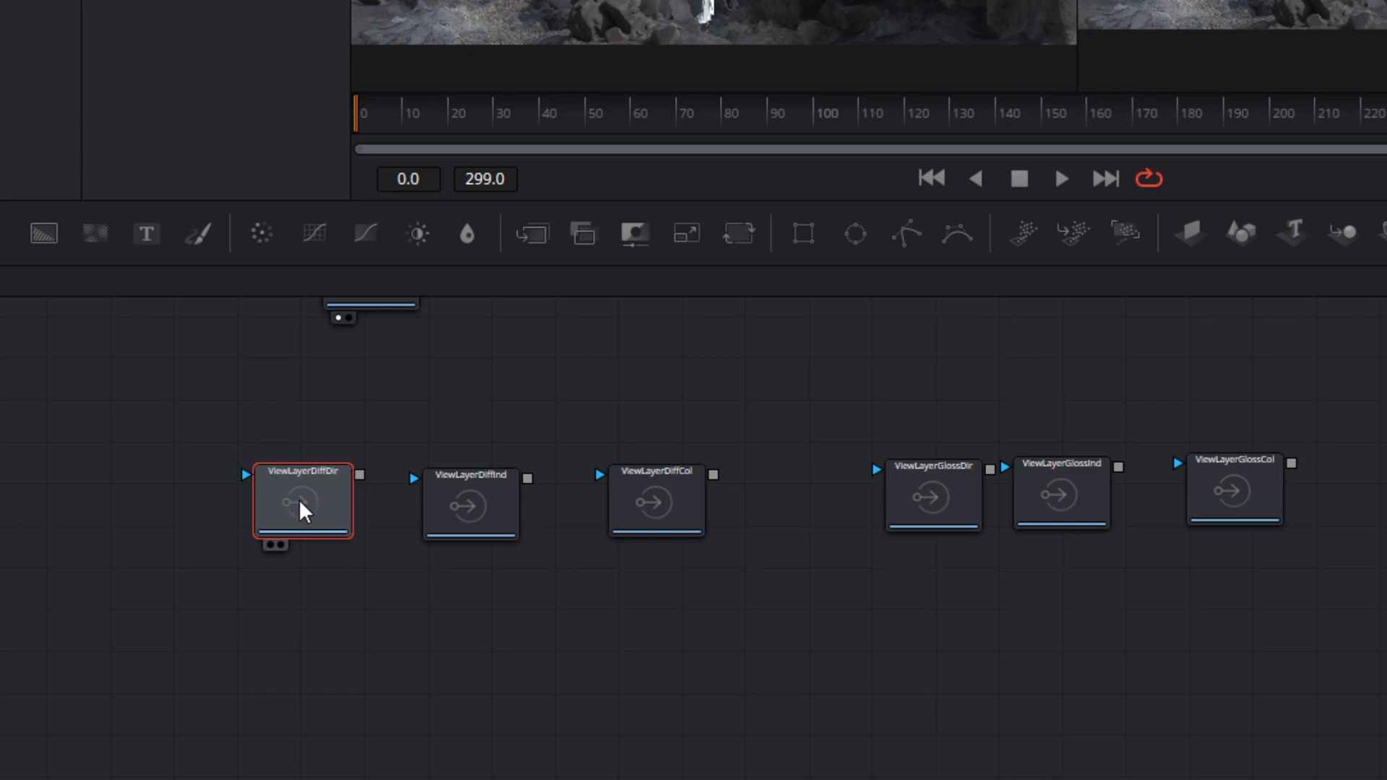
pyautogui.hotkey('shift', 'space')
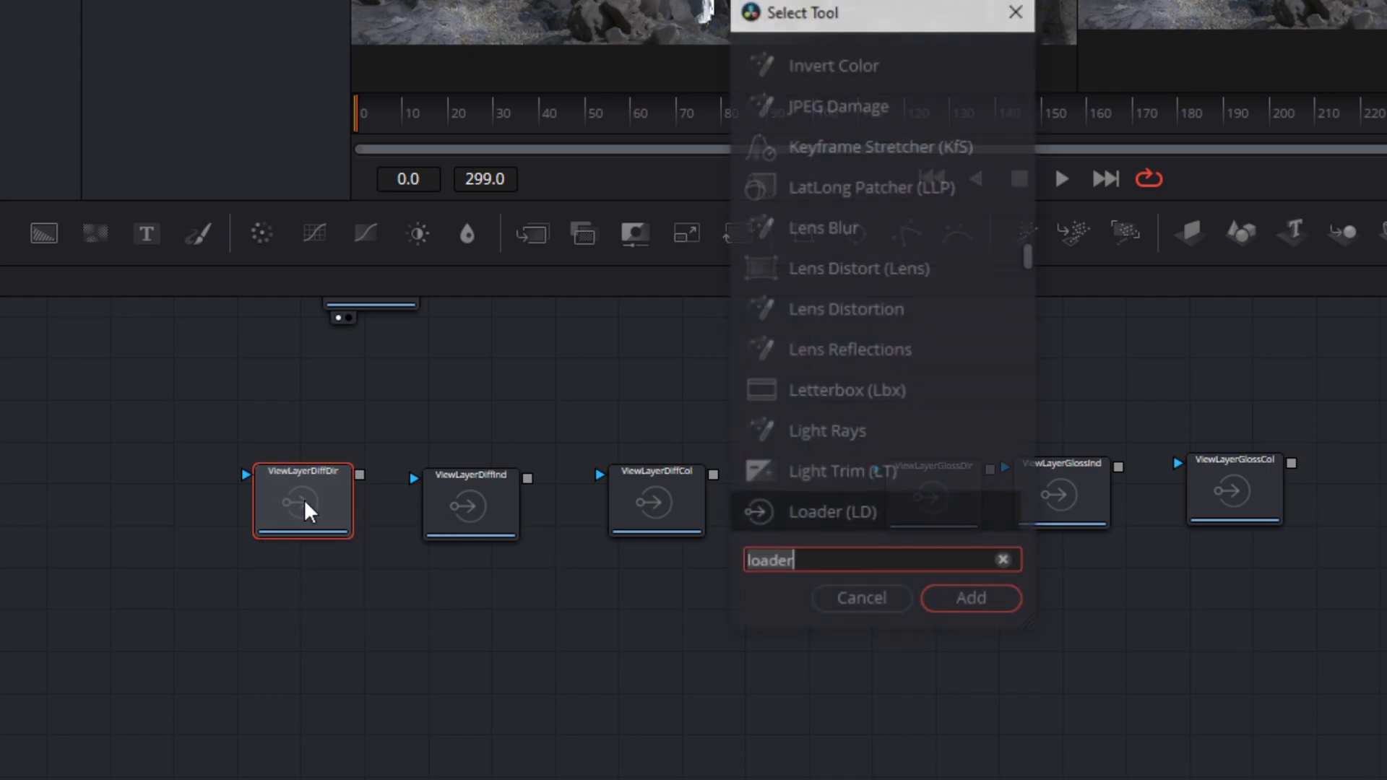
pyautogui.press('BackSpace')
pyautogui.write('bol')
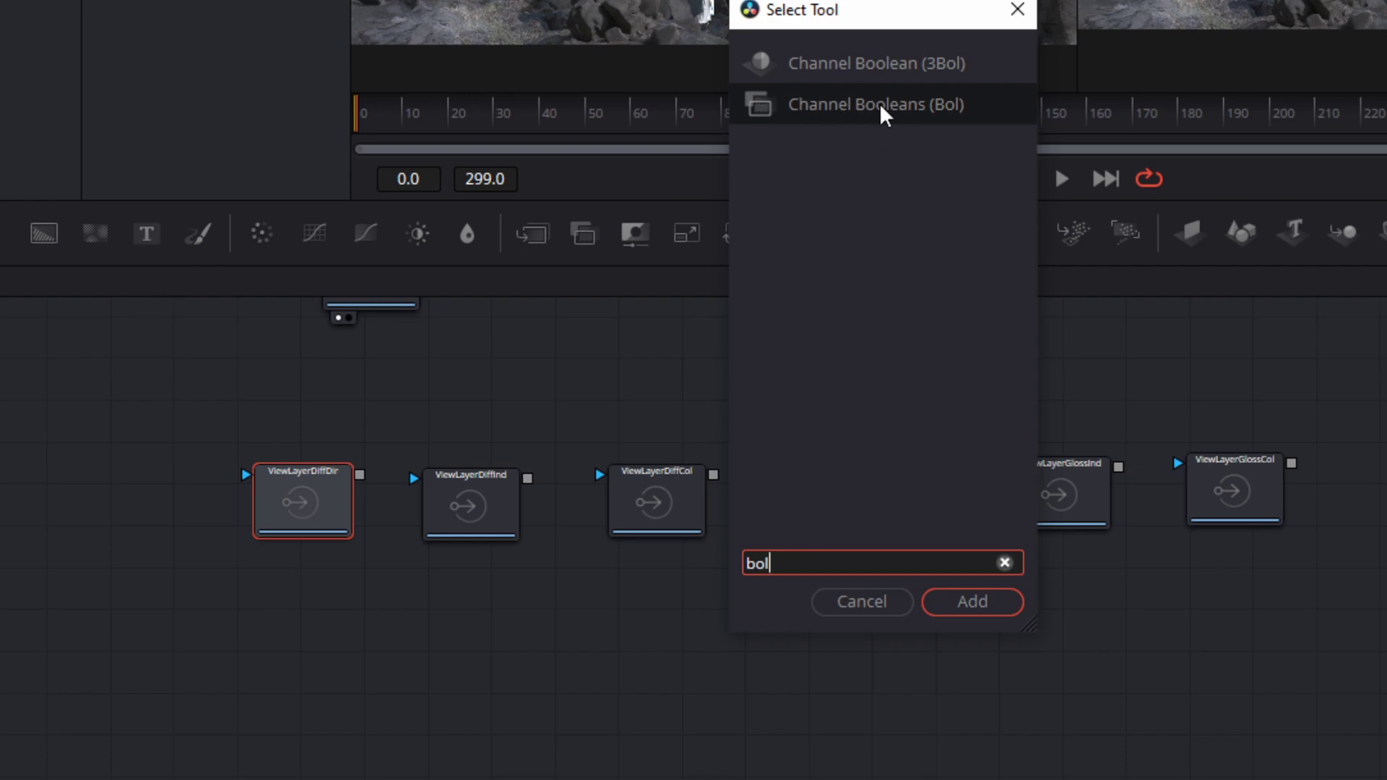
pyautogui.click(961, 607)
pyautogui.moveTo(427, 535); pyautogui.dragTo(427, 694)
# Connect ViewLayerDiffInd to the foreground input of ChannelBooleans1 and set that node's operation to Add
pyautogui.moveTo(544, 535); pyautogui.dragTo(475, 484)
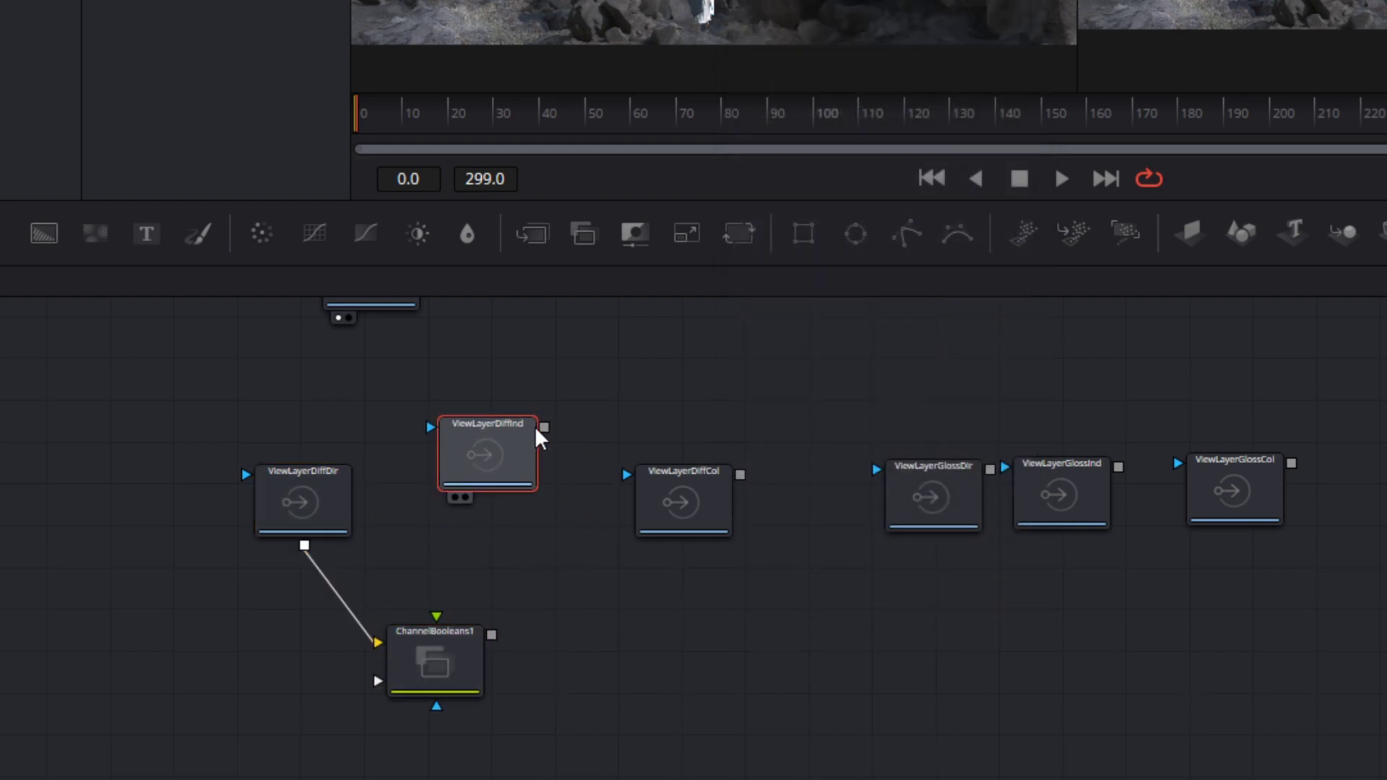
pyautogui.moveTo(544, 427); pyautogui.dragTo(474, 646)
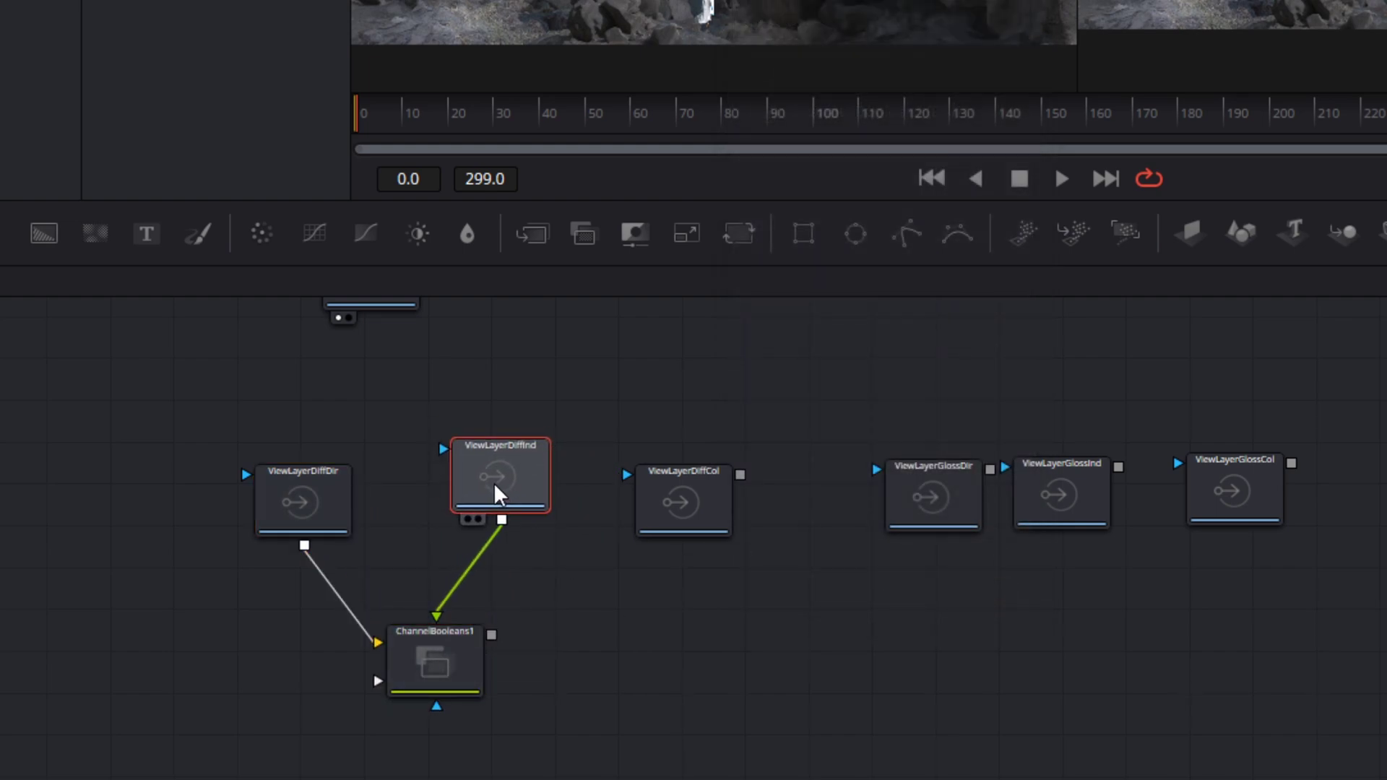
pyautogui.click(465, 663)
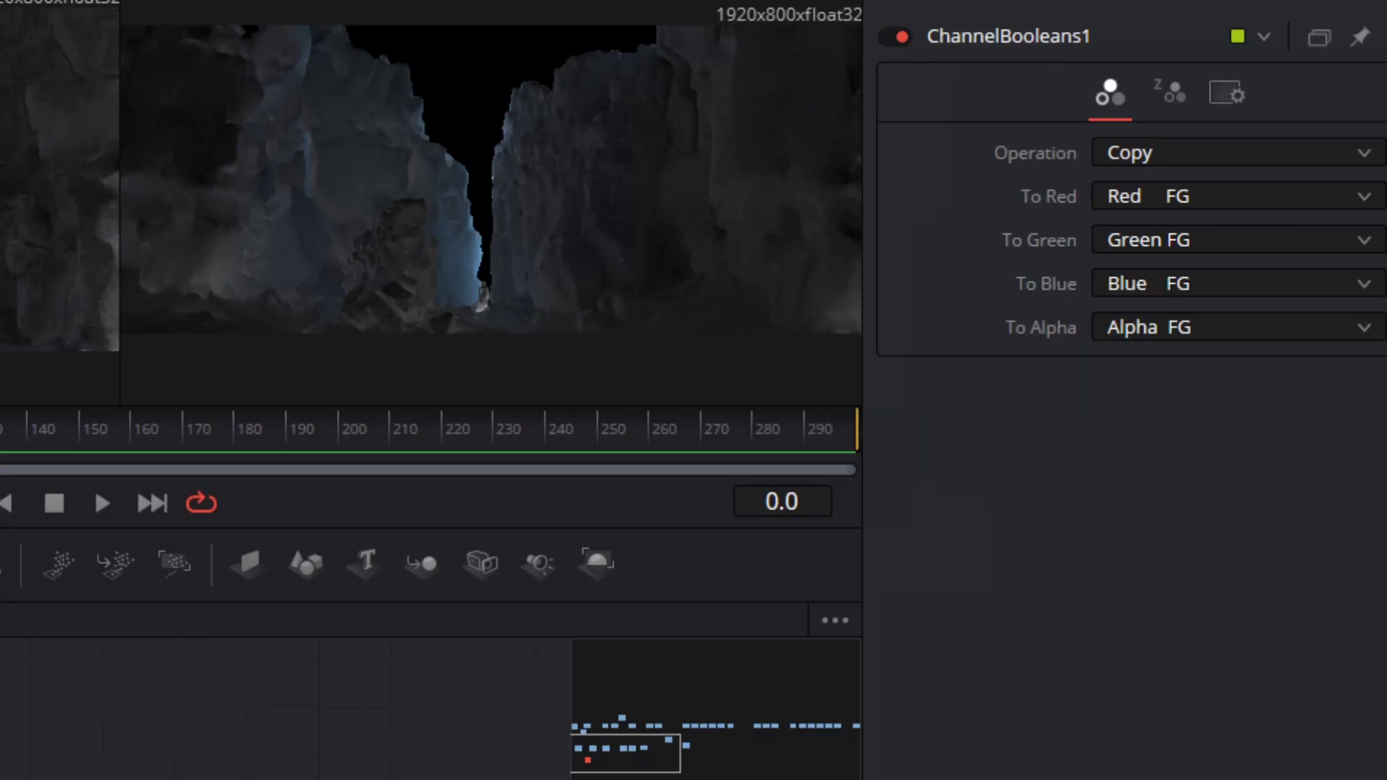
pyautogui.click(1164, 153)
pyautogui.click(1148, 222)
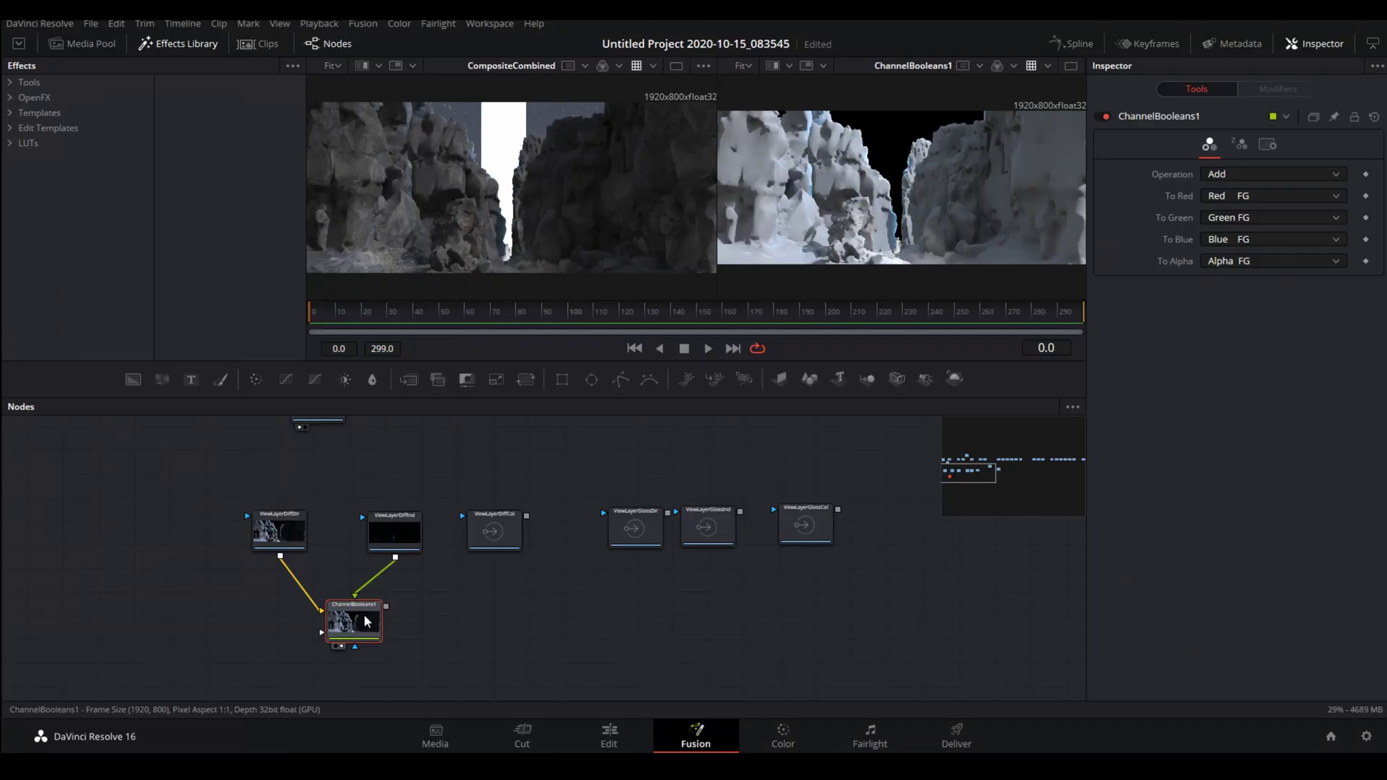
# Duplicate ChannelBooleans1 after itself, connect ViewLayerDiffCol to the copy's foreground input, and set the copy's operation to Multiply
pyautogui.hotkey('ctrl', 'c')
pyautogui.hotkey('ctrl', 'v')
pyautogui.moveTo(364, 644); pyautogui.dragTo(466, 579)
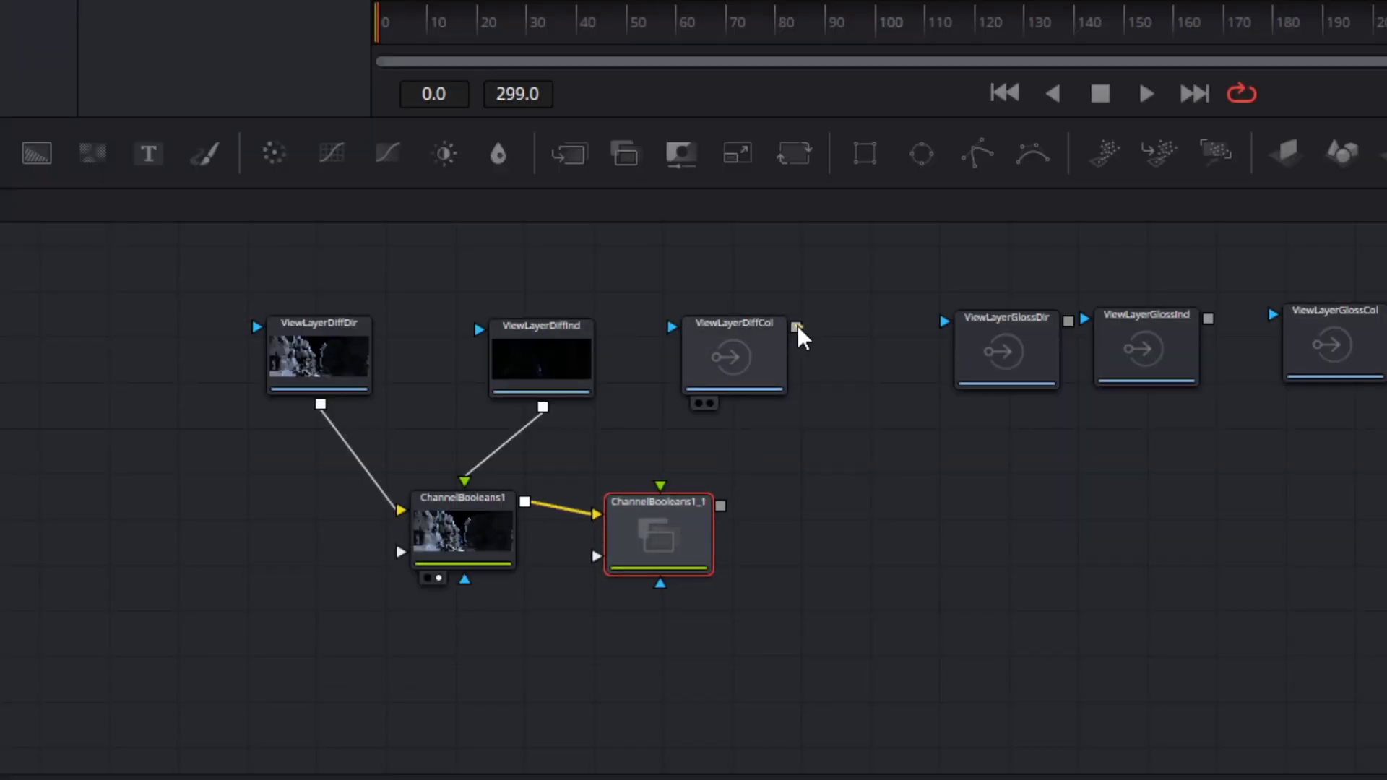
pyautogui.moveTo(795, 326); pyautogui.dragTo(674, 531)
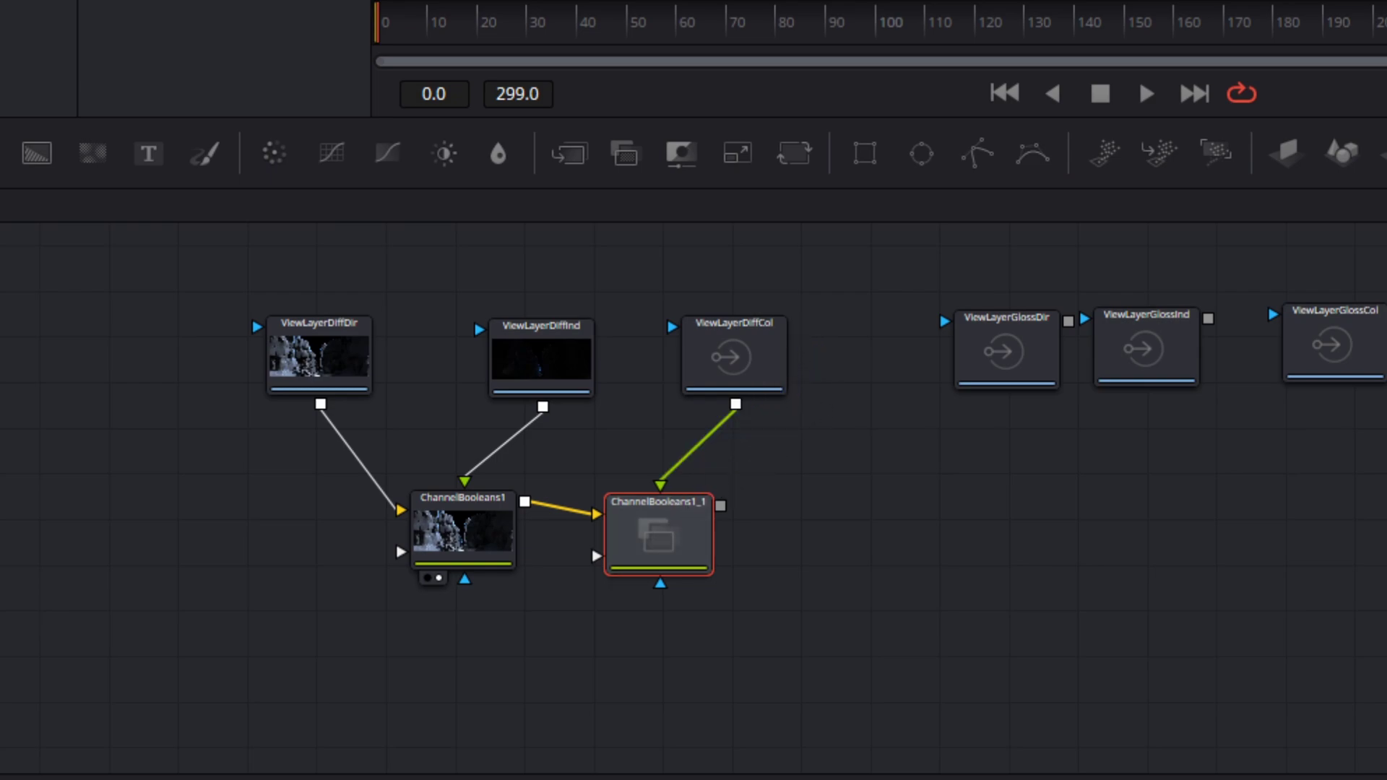
pyautogui.click(1127, 113)
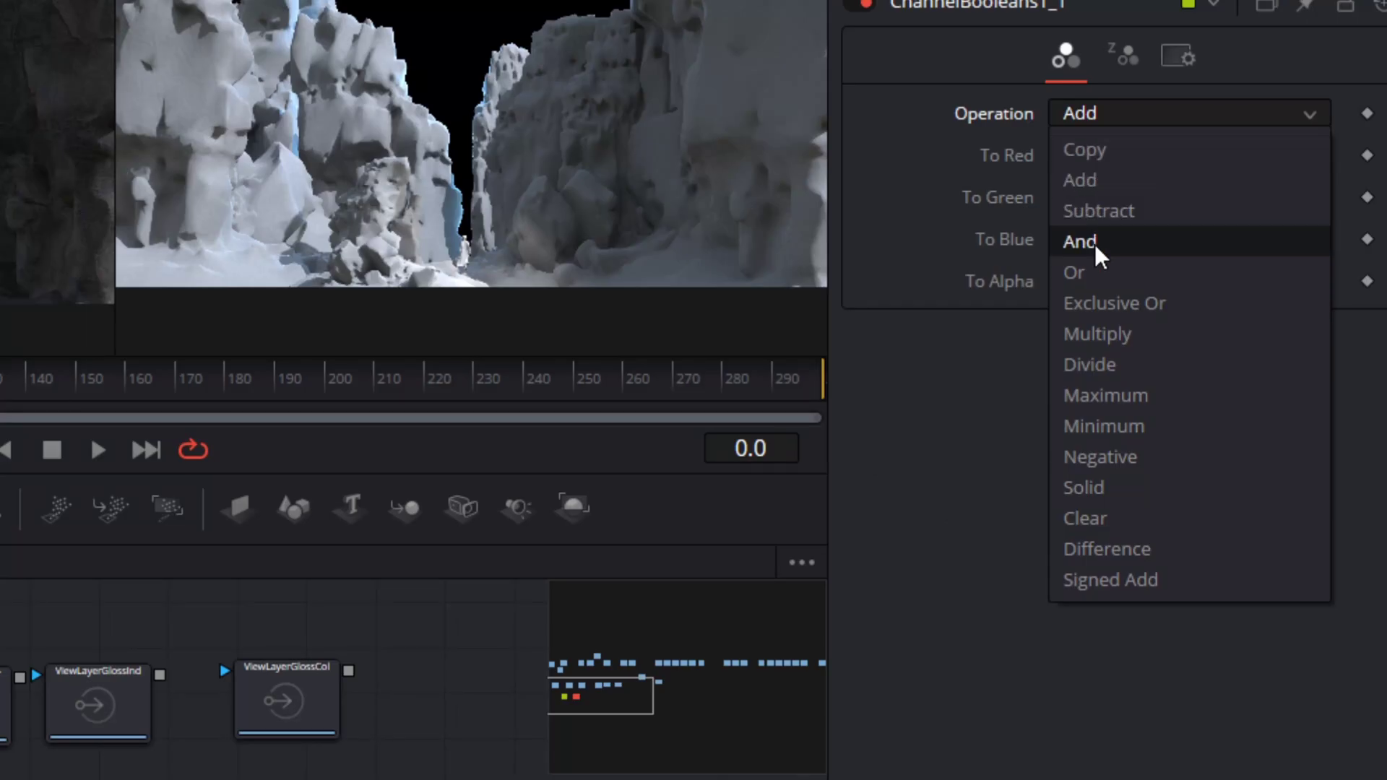
pyautogui.click(1116, 334)
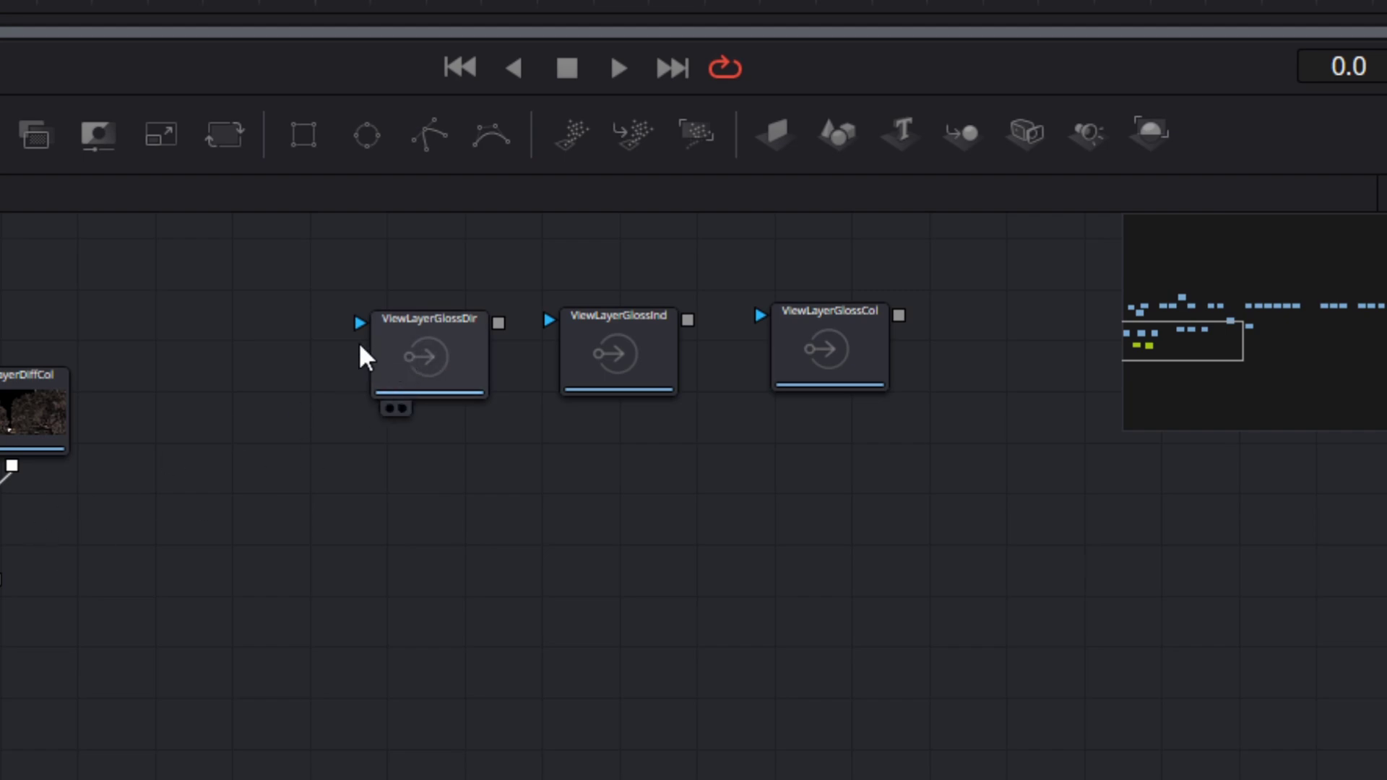
# Combine ViewLayerGlossDir as background and ViewLayerGlossInd as foreground in a new Channel Booleans node with the operation set to Add
pyautogui.click(443, 349)
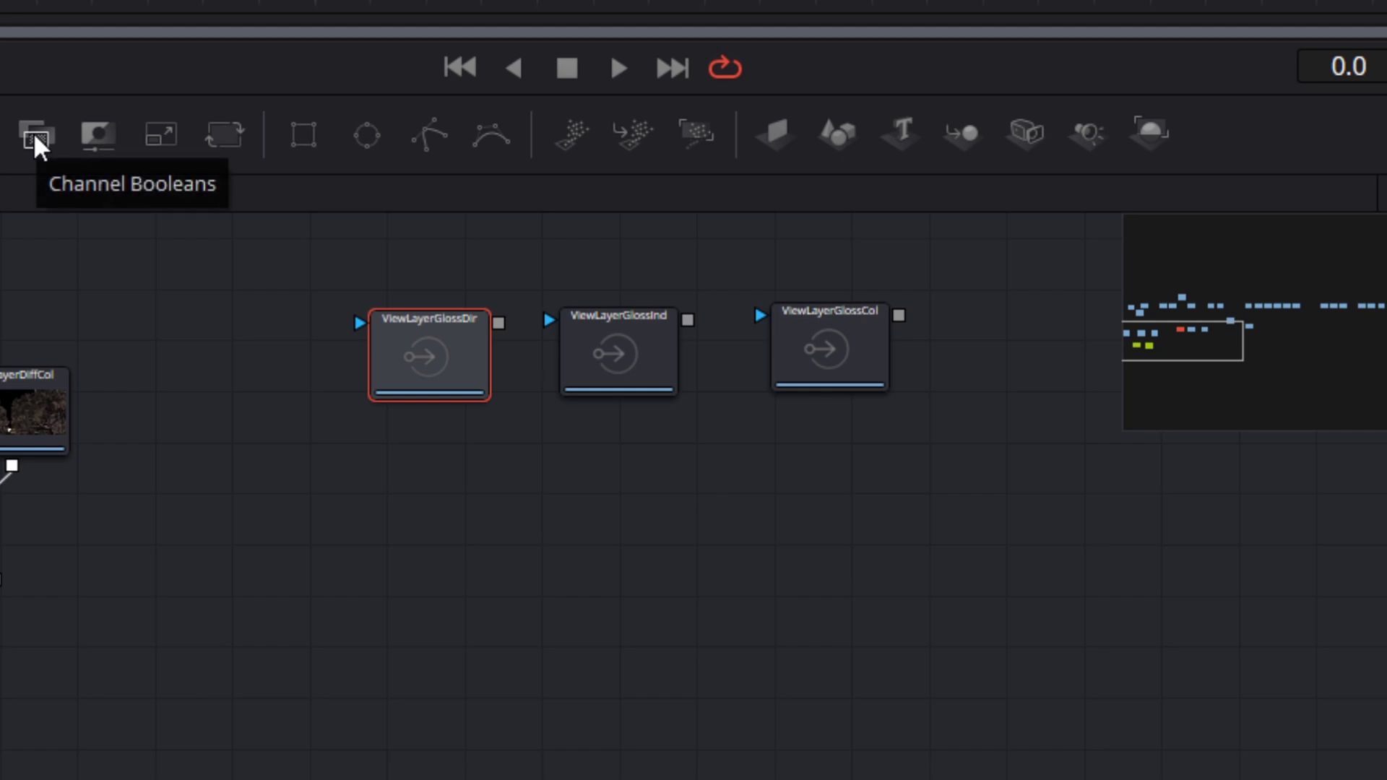
pyautogui.moveTo(35, 141); pyautogui.dragTo(526, 532)
pyautogui.moveTo(498, 323); pyautogui.dragTo(514, 531)
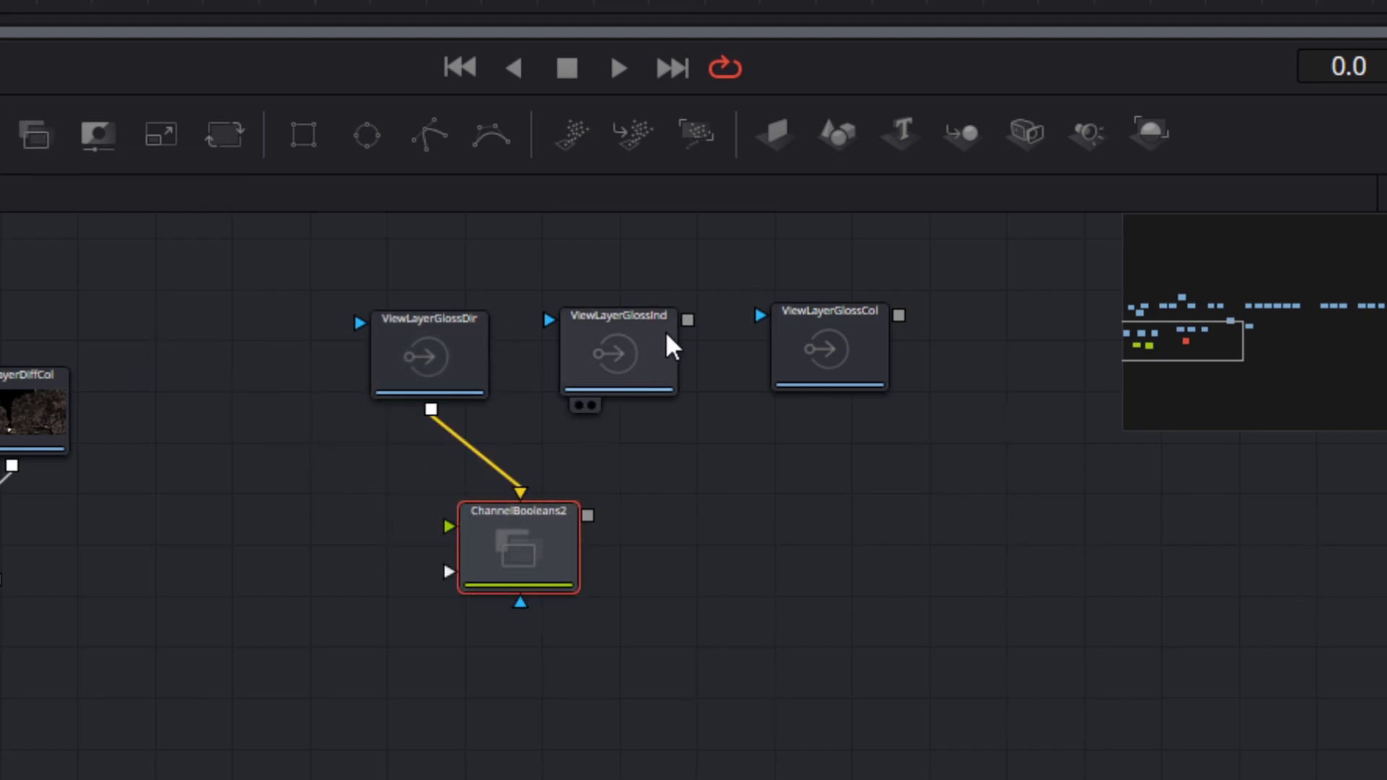
pyautogui.moveTo(688, 329); pyautogui.dragTo(532, 561)
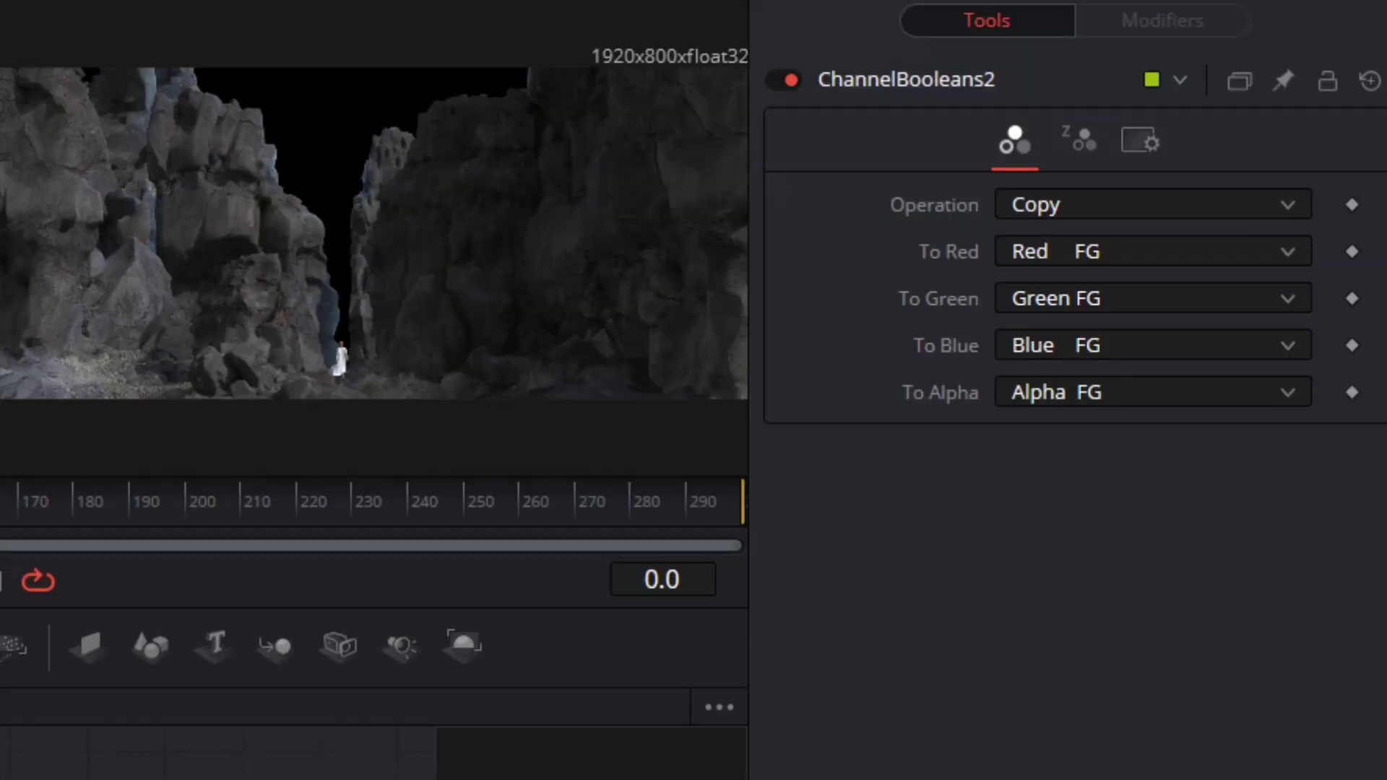
pyautogui.click(1006, 208)
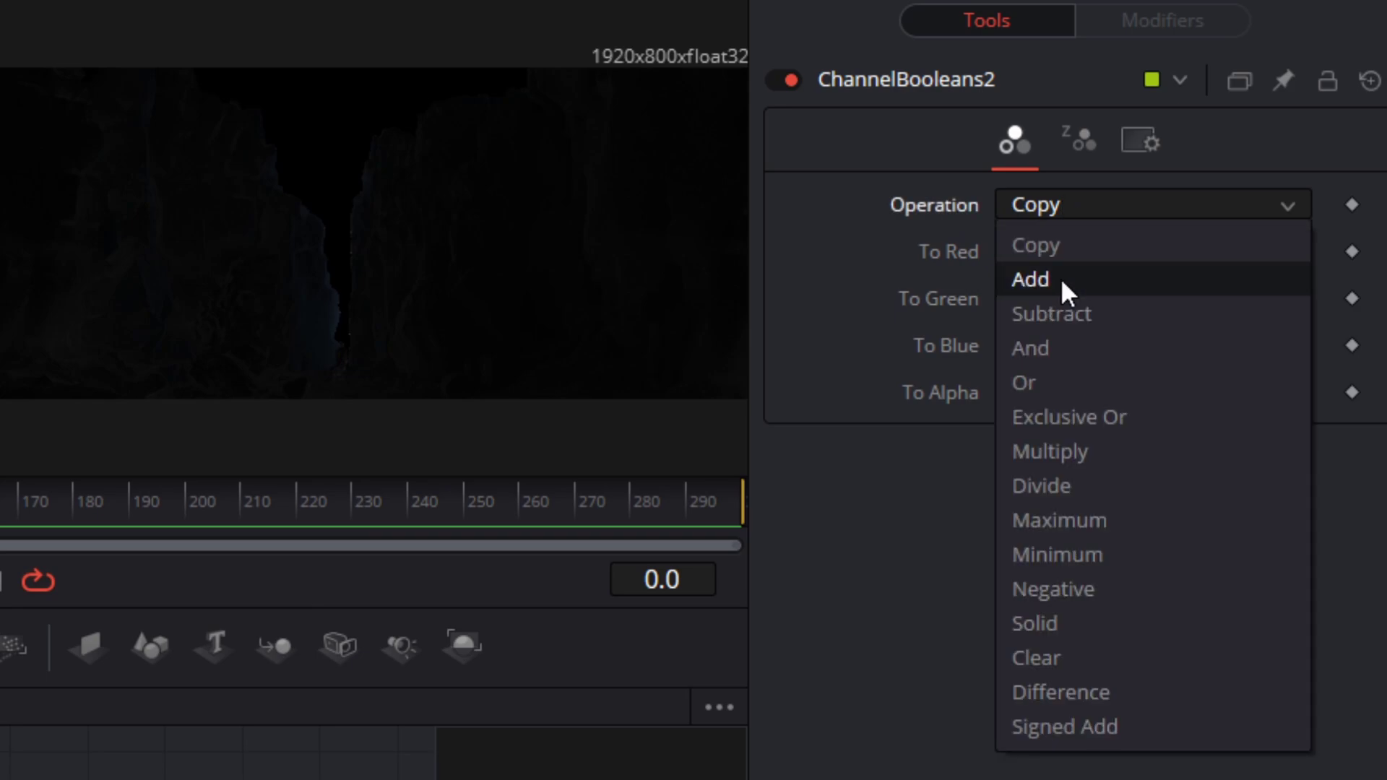
pyautogui.click(1062, 287)
# Duplicate ChannelBooleans2 after itself, connect ViewLayerGlossCol to the copy's foreground input, and set the copy's operation to Multiply
pyautogui.hotkey('ctrl', 'c')
pyautogui.hotkey('ctrl', 'v')
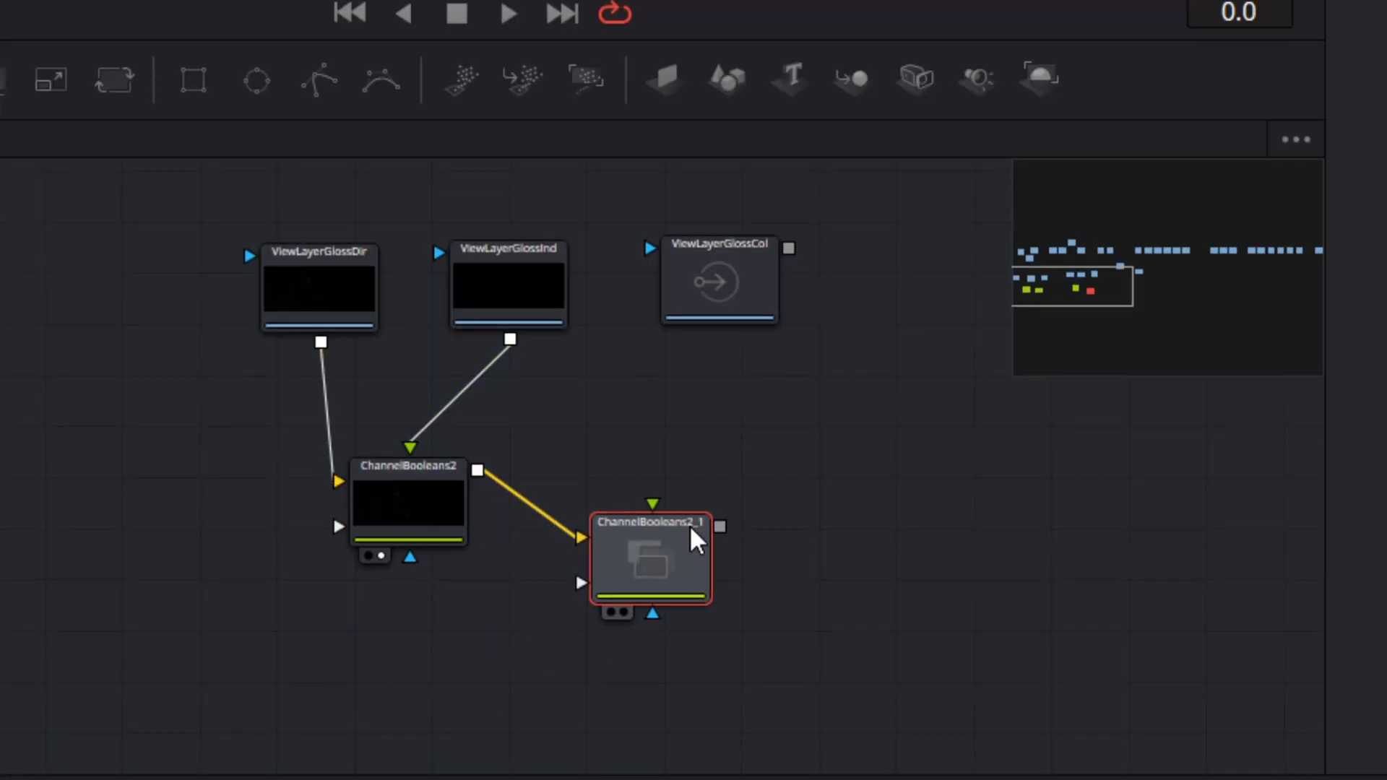
pyautogui.moveTo(695, 539); pyautogui.dragTo(703, 500)
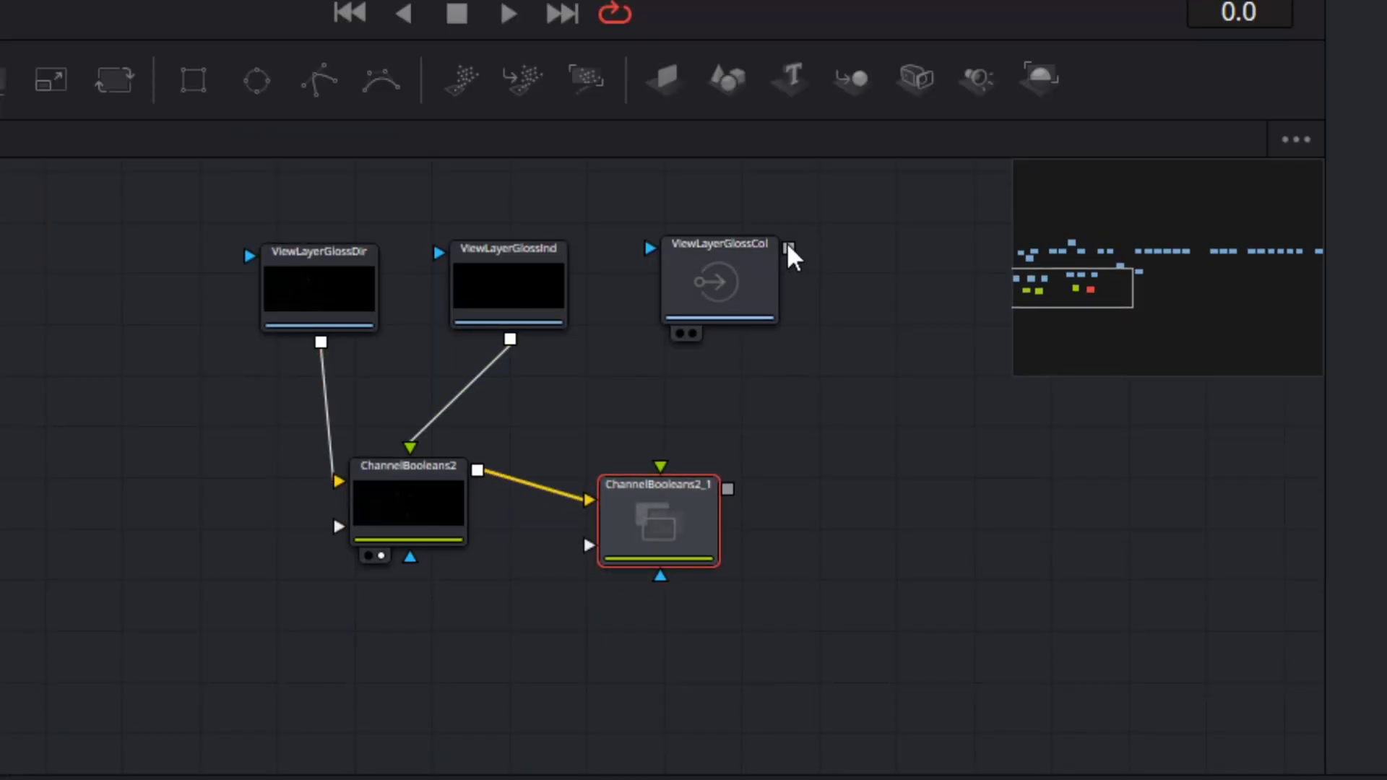
pyautogui.moveTo(789, 248); pyautogui.dragTo(668, 497)
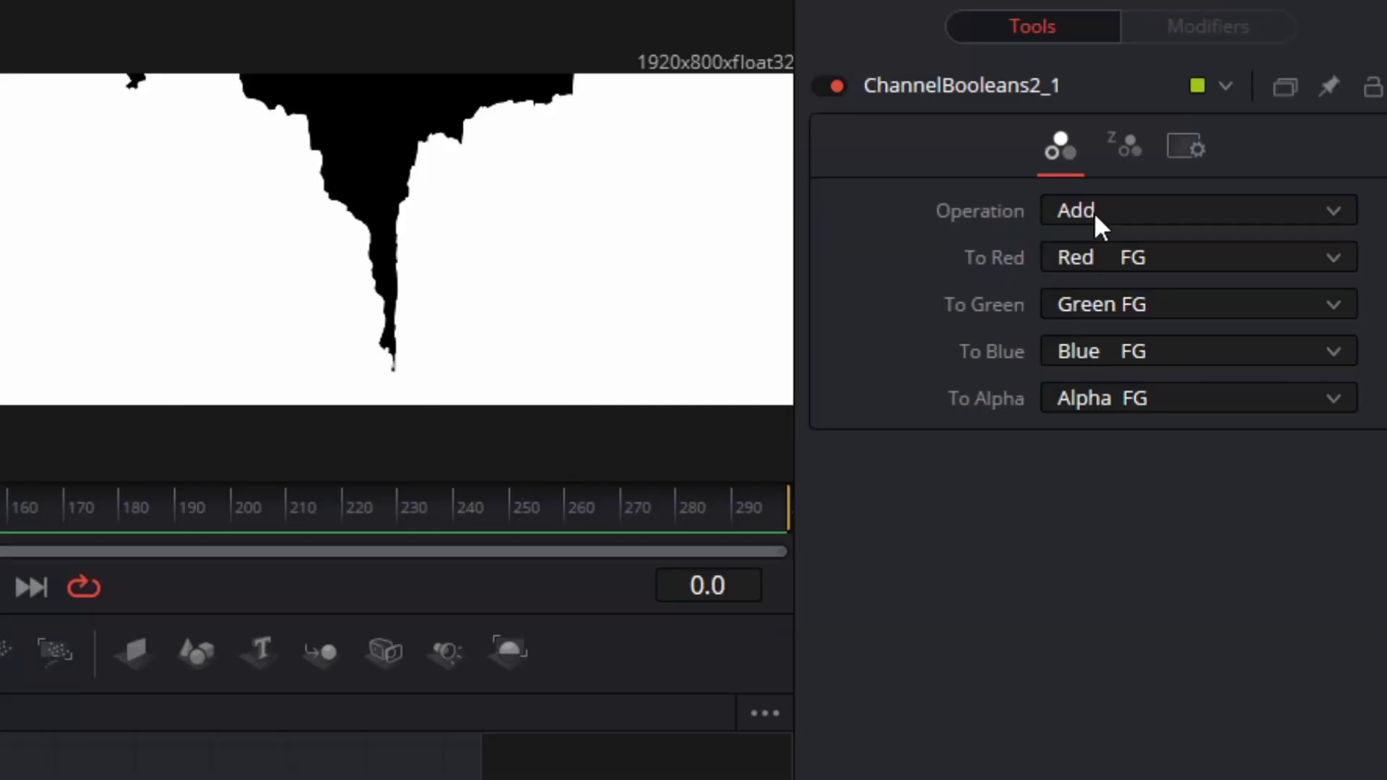
pyautogui.click(1096, 217)
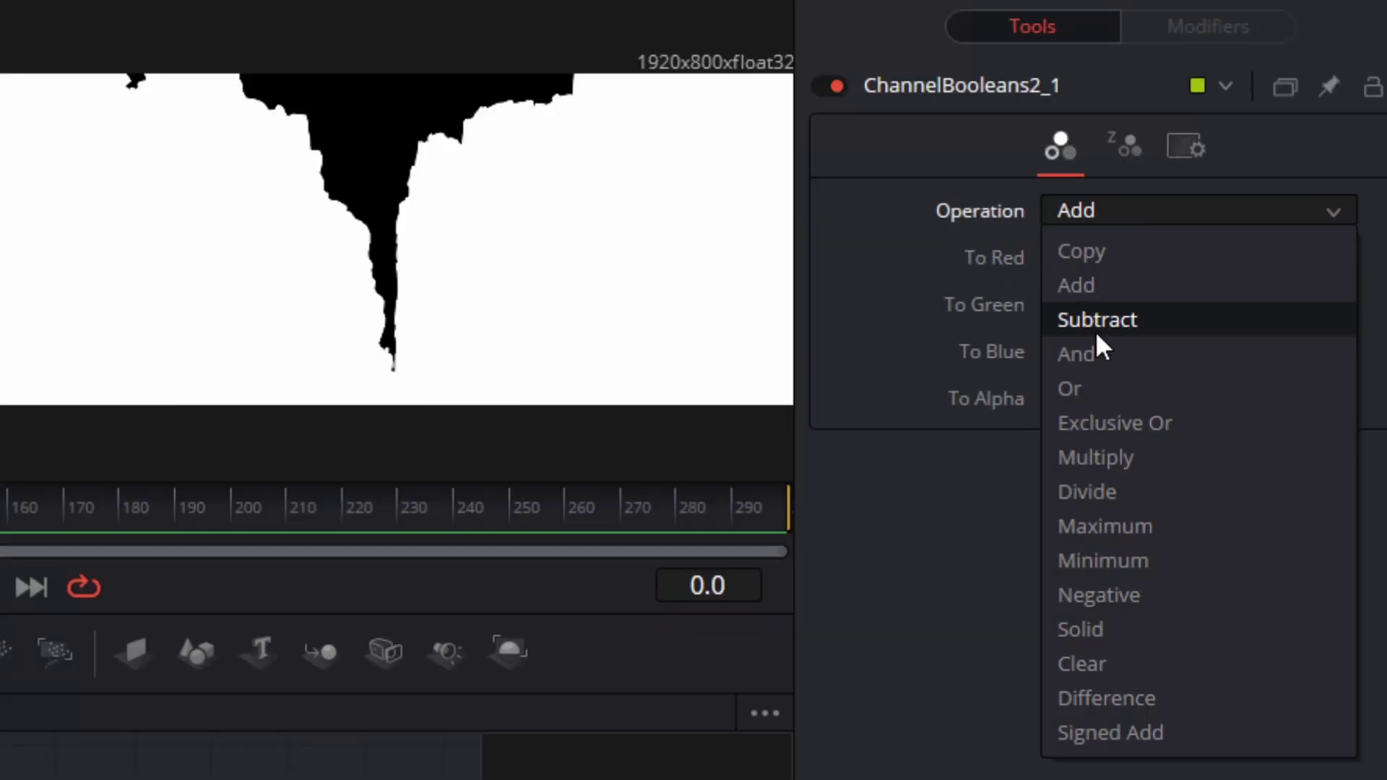
pyautogui.click(1124, 458)
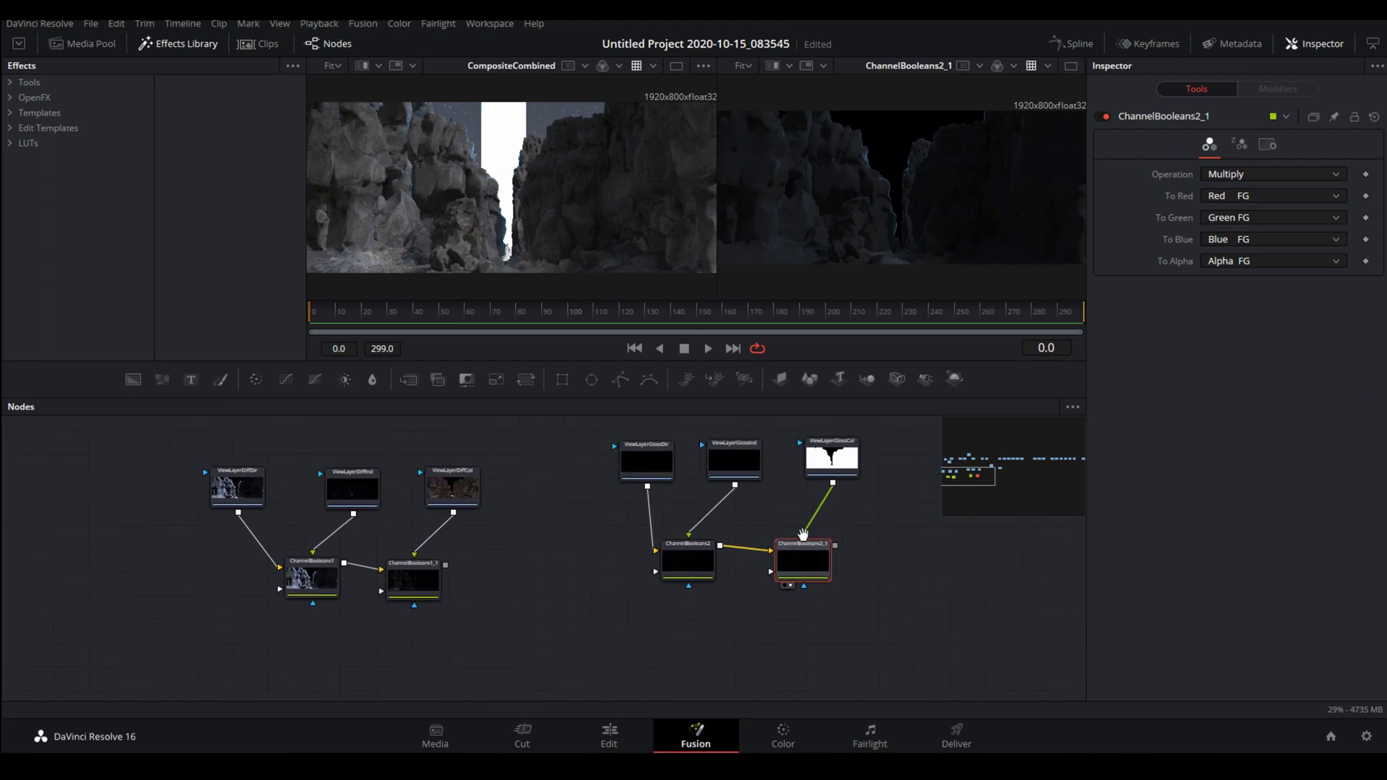
# Add a Channel Booleans node below both groups, with ChannelBooleans1_1 as its background and ChannelBooleans2_1 as its foreground
pyautogui.moveTo(803, 534); pyautogui.dragTo(846, 534)
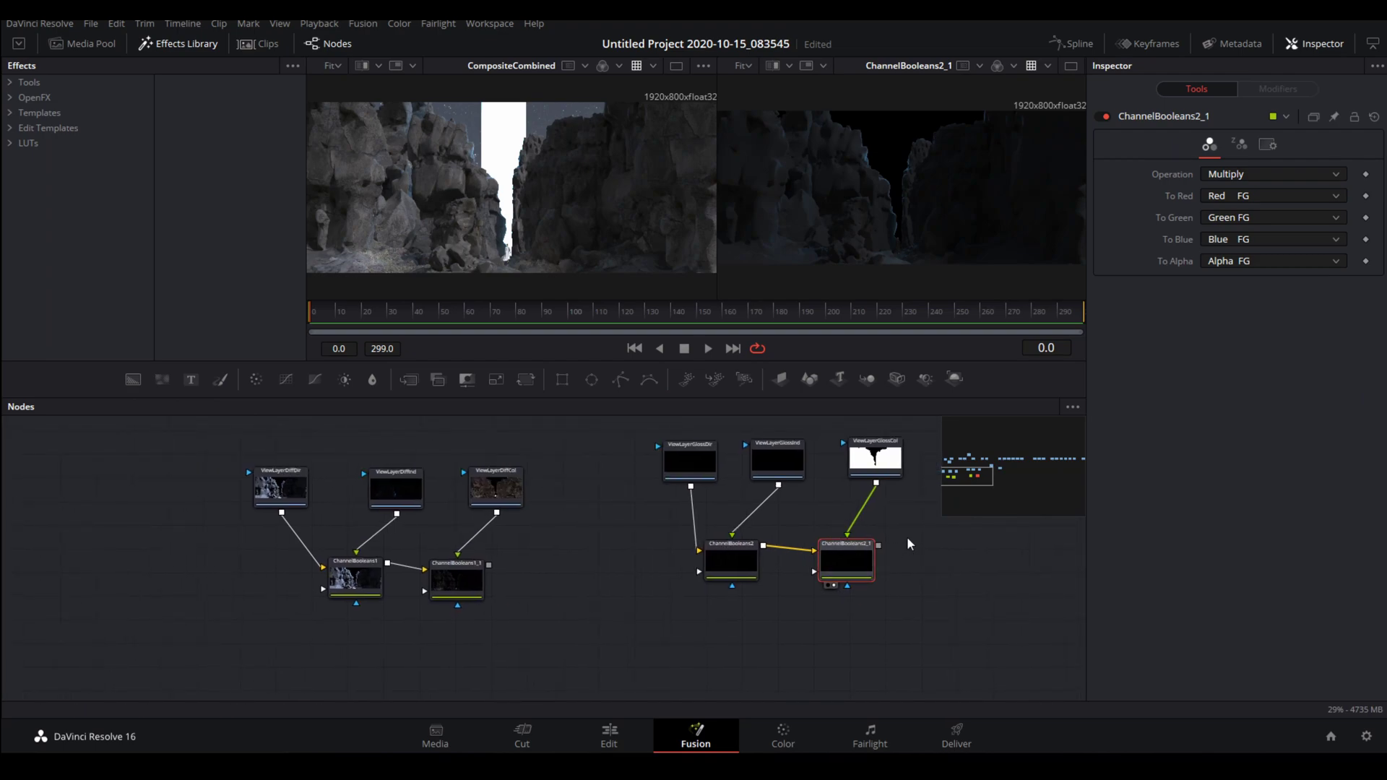
pyautogui.click(524, 601)
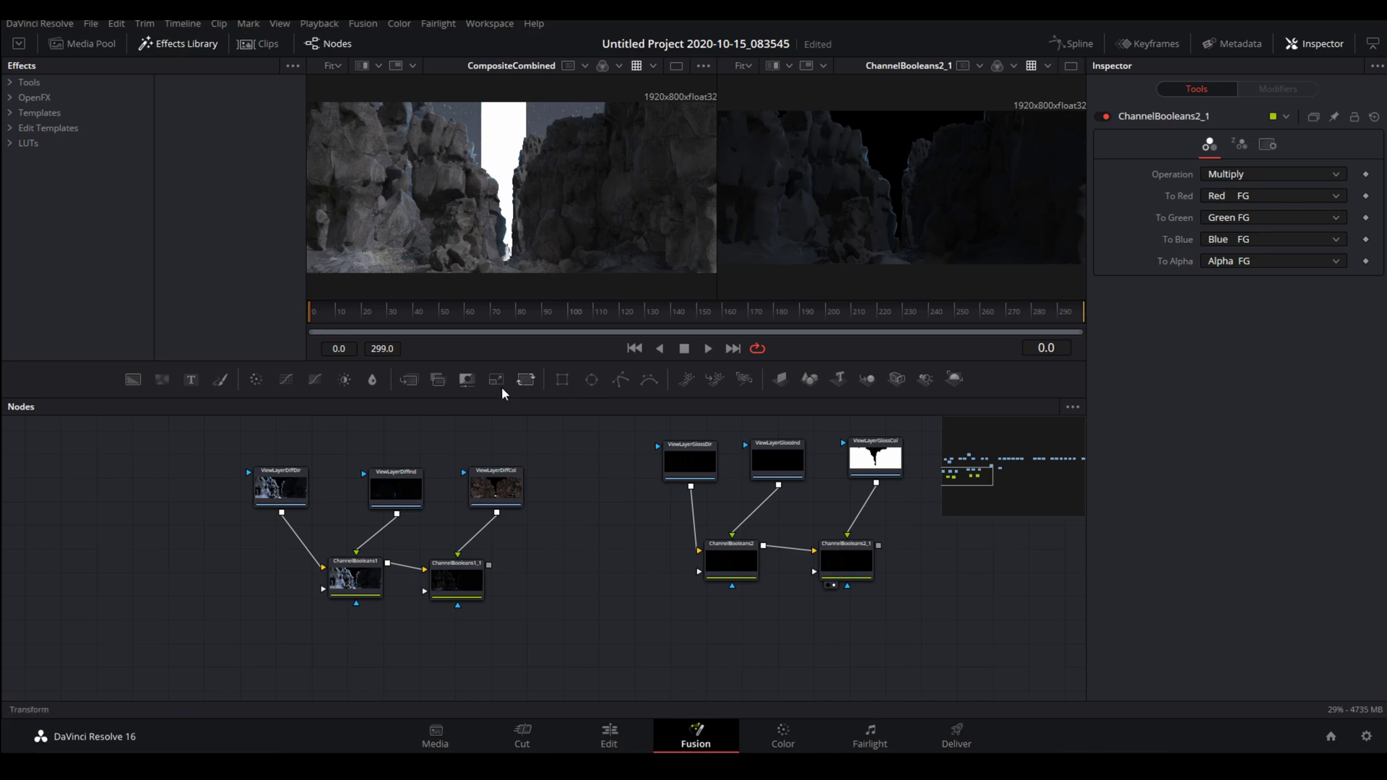
pyautogui.moveTo(439, 380); pyautogui.dragTo(565, 644)
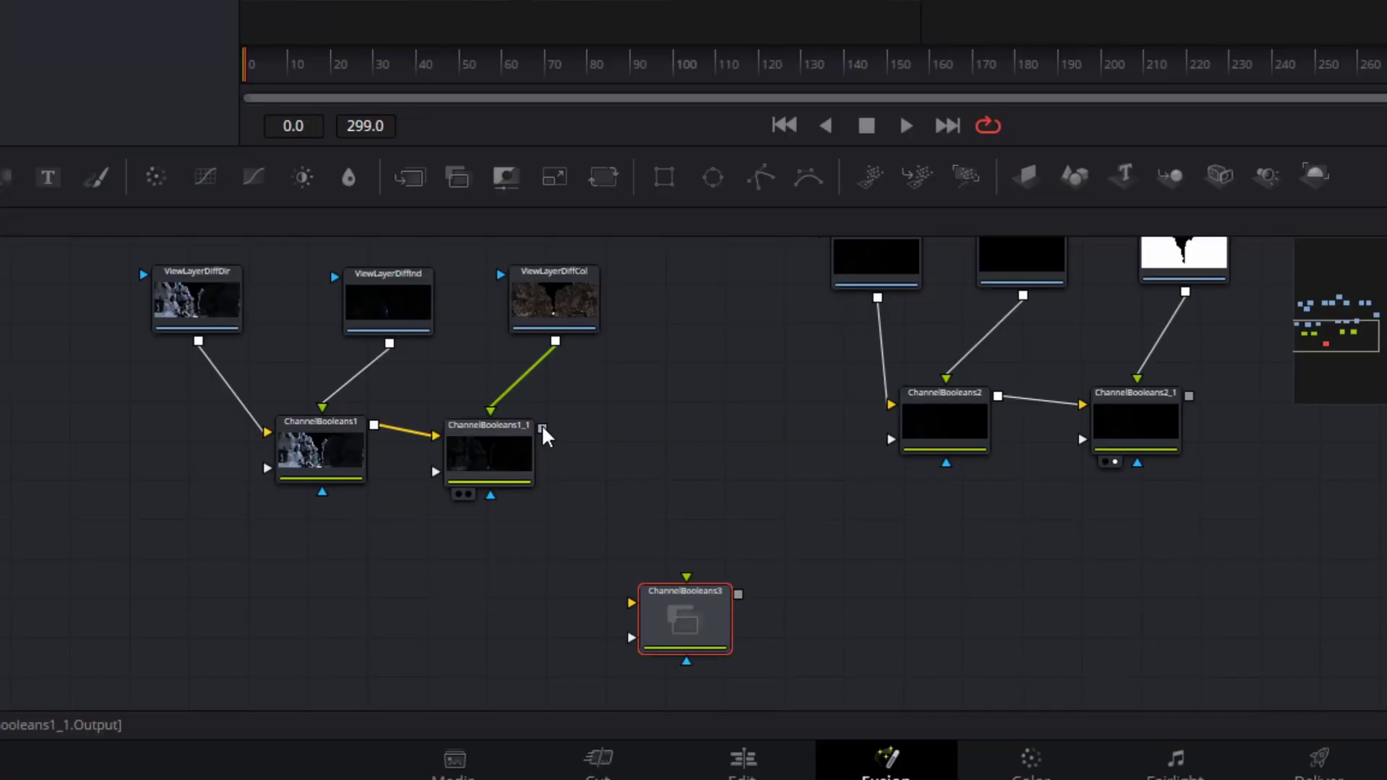
pyautogui.moveTo(489, 532); pyautogui.dragTo(515, 556)
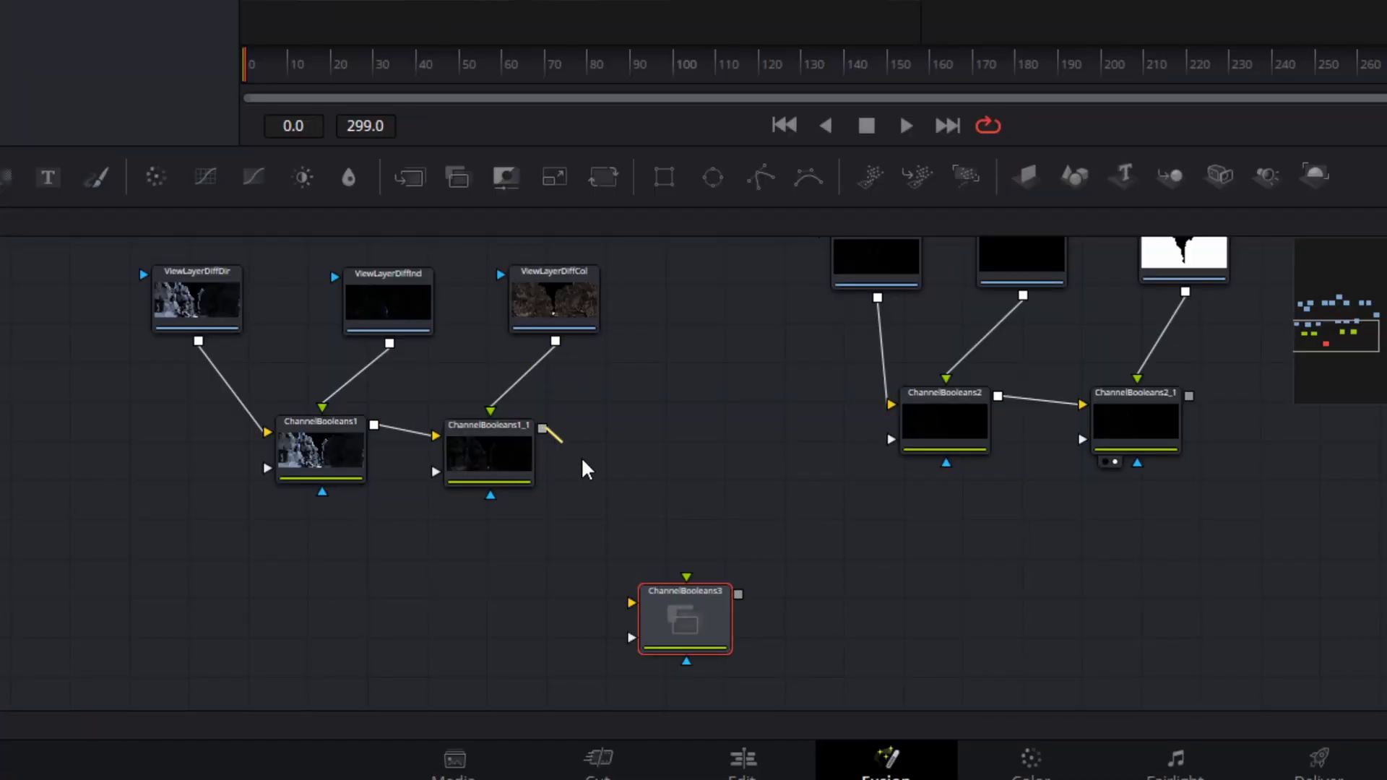
pyautogui.moveTo(587, 469); pyautogui.dragTo(724, 615)
pyautogui.moveTo(1188, 396); pyautogui.dragTo(694, 622)
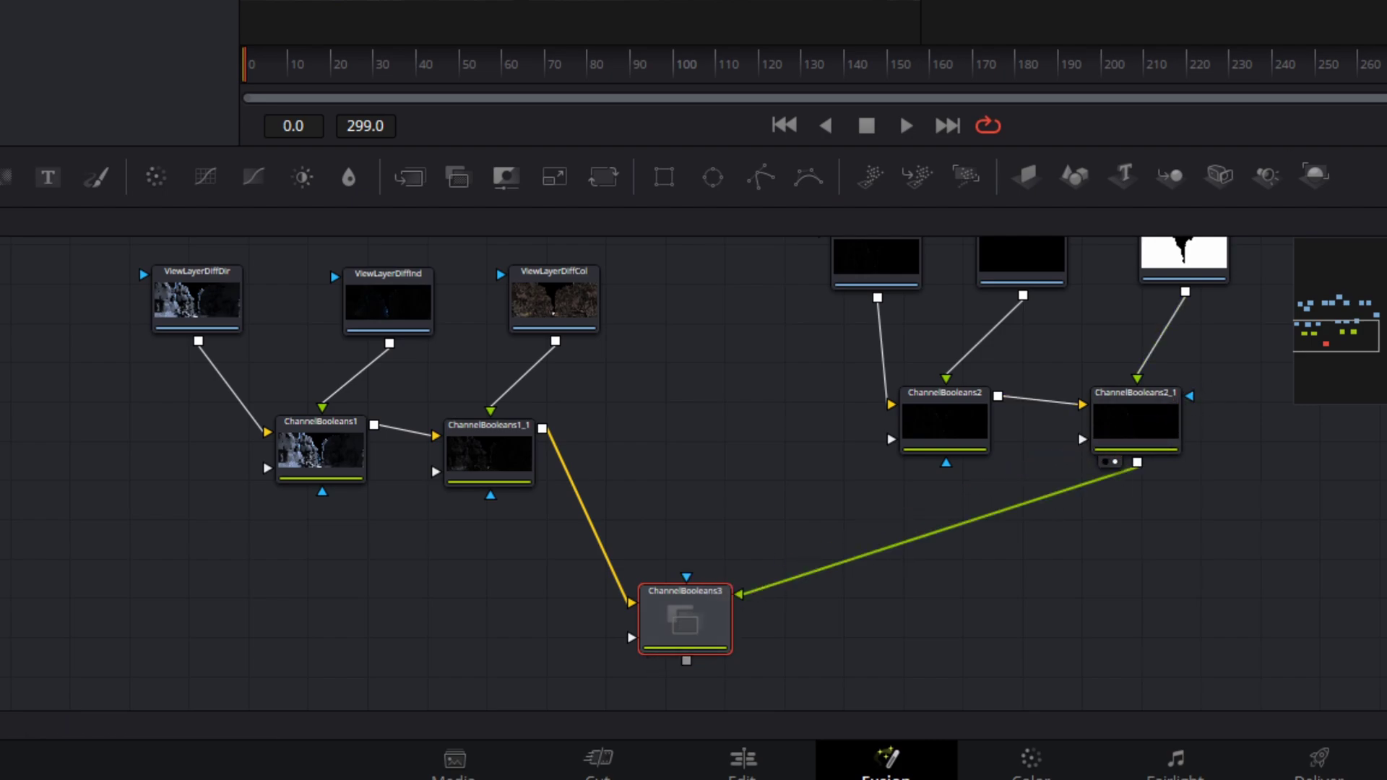
# Set the operation of ChannelBooleans3 to Add and show the node in the second viewer
pyautogui.click(1239, 198)
pyautogui.click(1155, 254)
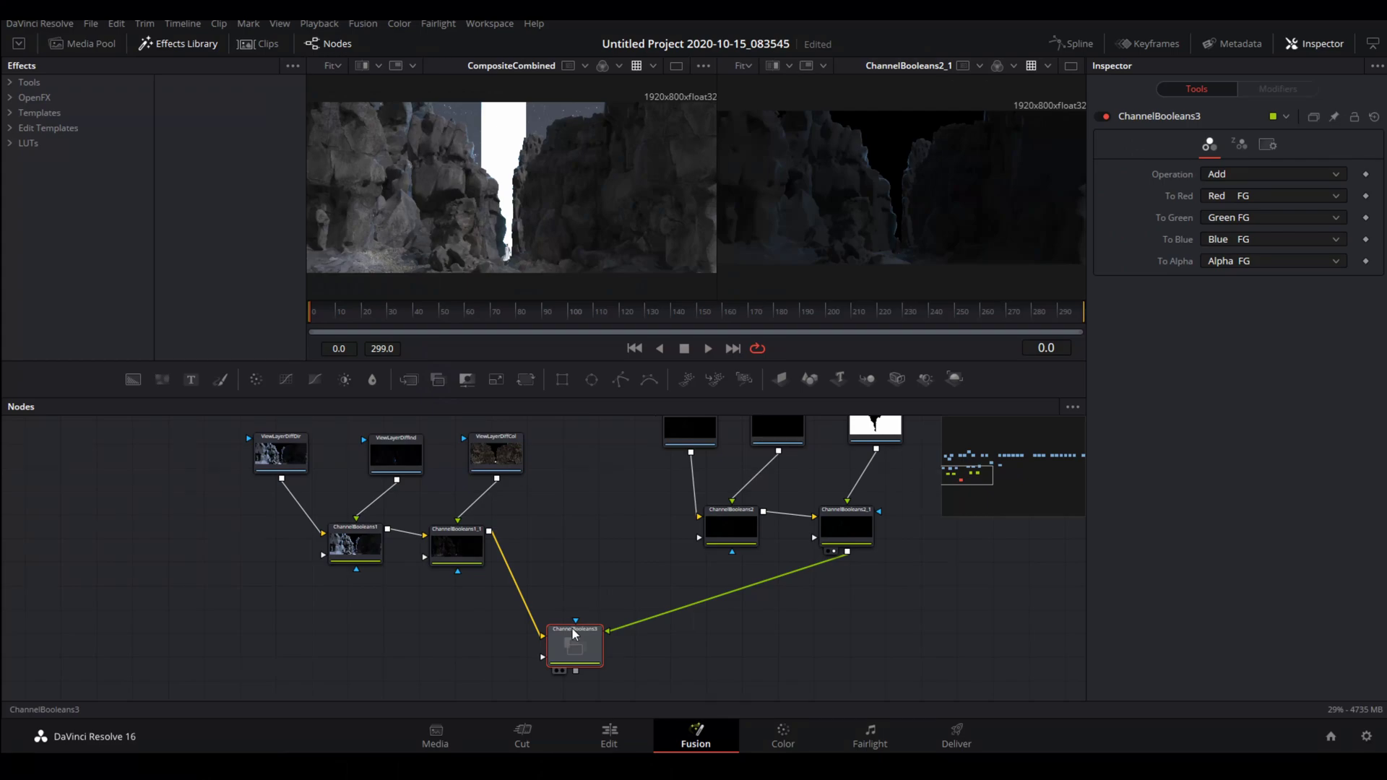
pyautogui.press('2')
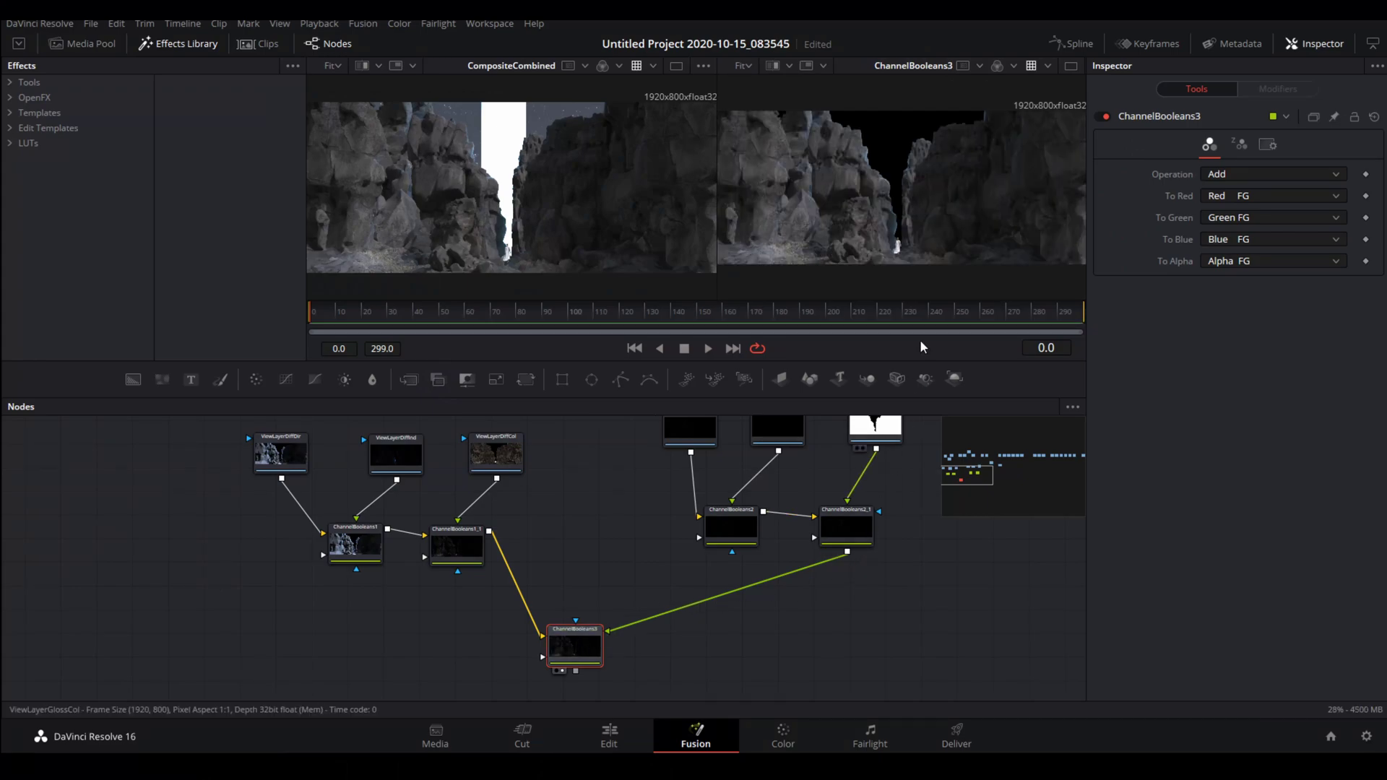
# Reposition ChannelBooleans3 below and to the right of ChannelBooleans2_1 in the node graph
pyautogui.moveTo(880, 603); pyautogui.dragTo(731, 566)
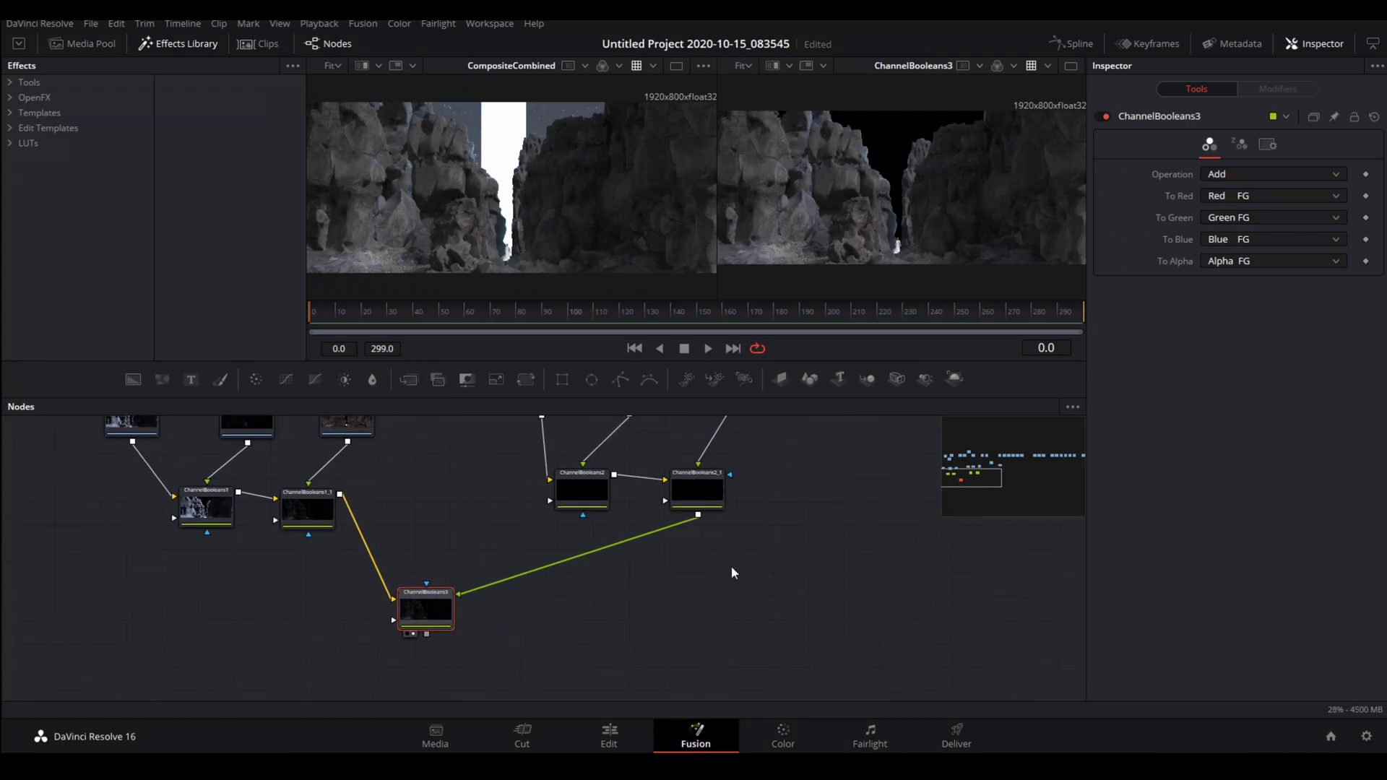
pyautogui.moveTo(441, 611); pyautogui.dragTo(811, 579)
pyautogui.moveTo(710, 532); pyautogui.dragTo(574, 602)
pyautogui.moveTo(753, 568); pyautogui.dragTo(700, 555)
pyautogui.hscroll(5, 700, 561)
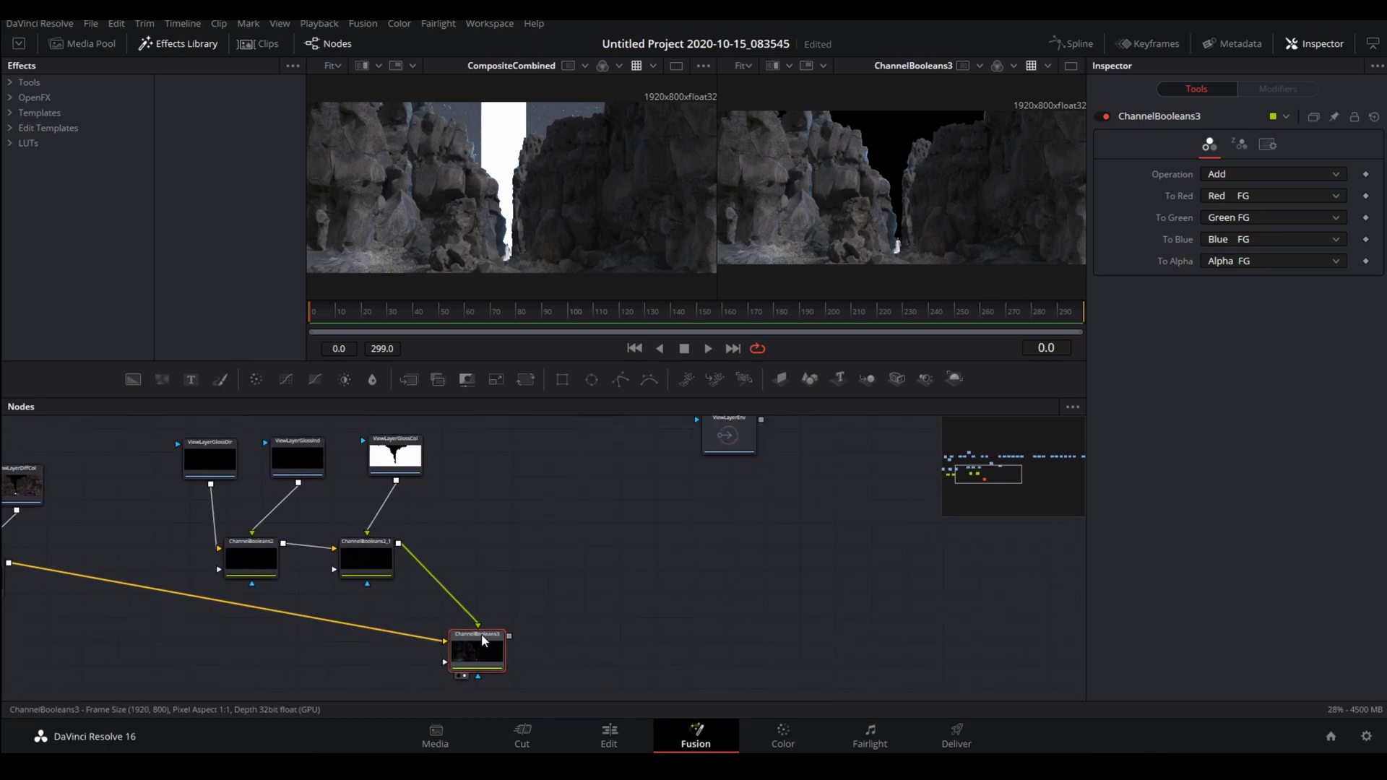
pyautogui.moveTo(482, 634); pyautogui.dragTo(441, 644)
# Duplicate ChannelBooleans3 after itself, connect ViewLayerEmit to the copy's foreground input, and show the copy in the second viewer
pyautogui.hotkey('ctrl', 'v')
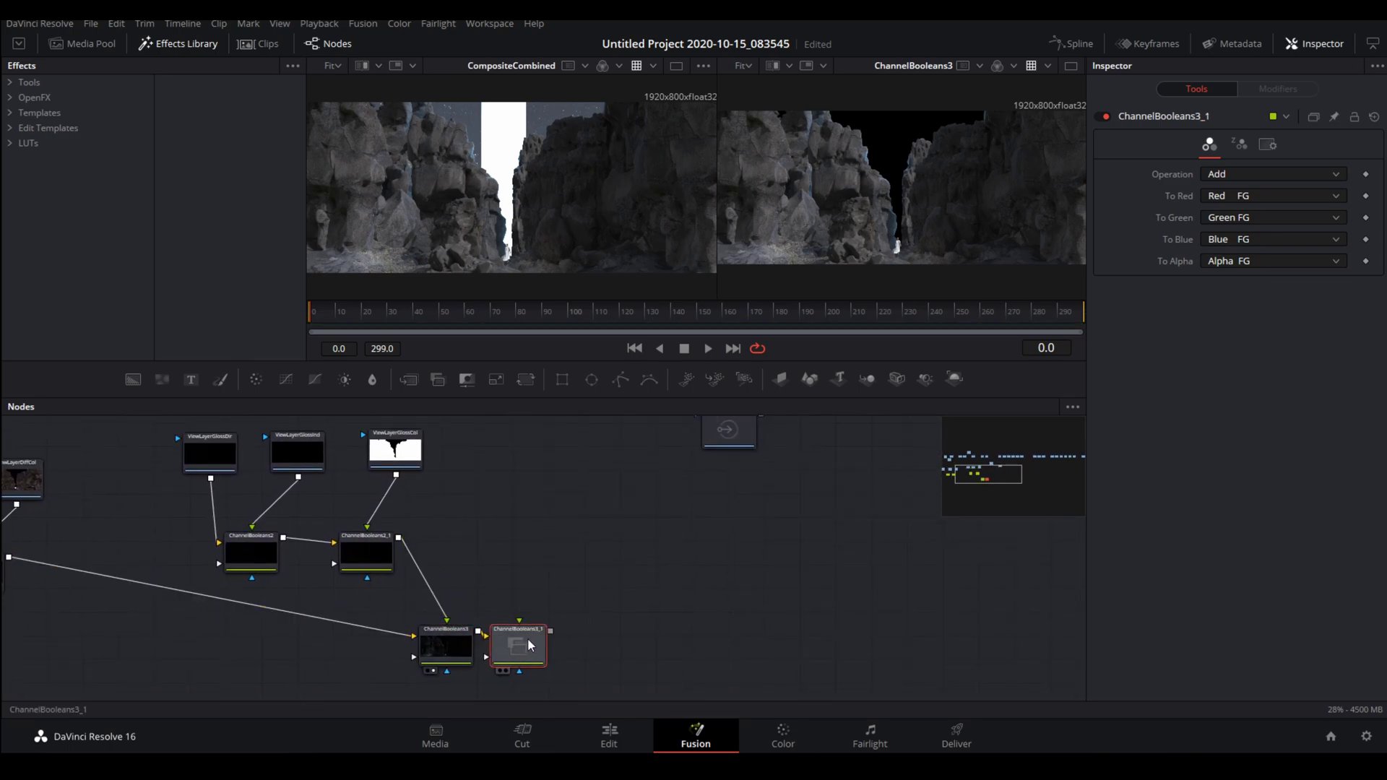
pyautogui.scroll(3, 582, 589)
pyautogui.hscroll(2, 583, 589)
pyautogui.moveTo(562, 448); pyautogui.dragTo(543, 526)
pyautogui.moveTo(545, 539); pyautogui.dragTo(568, 630)
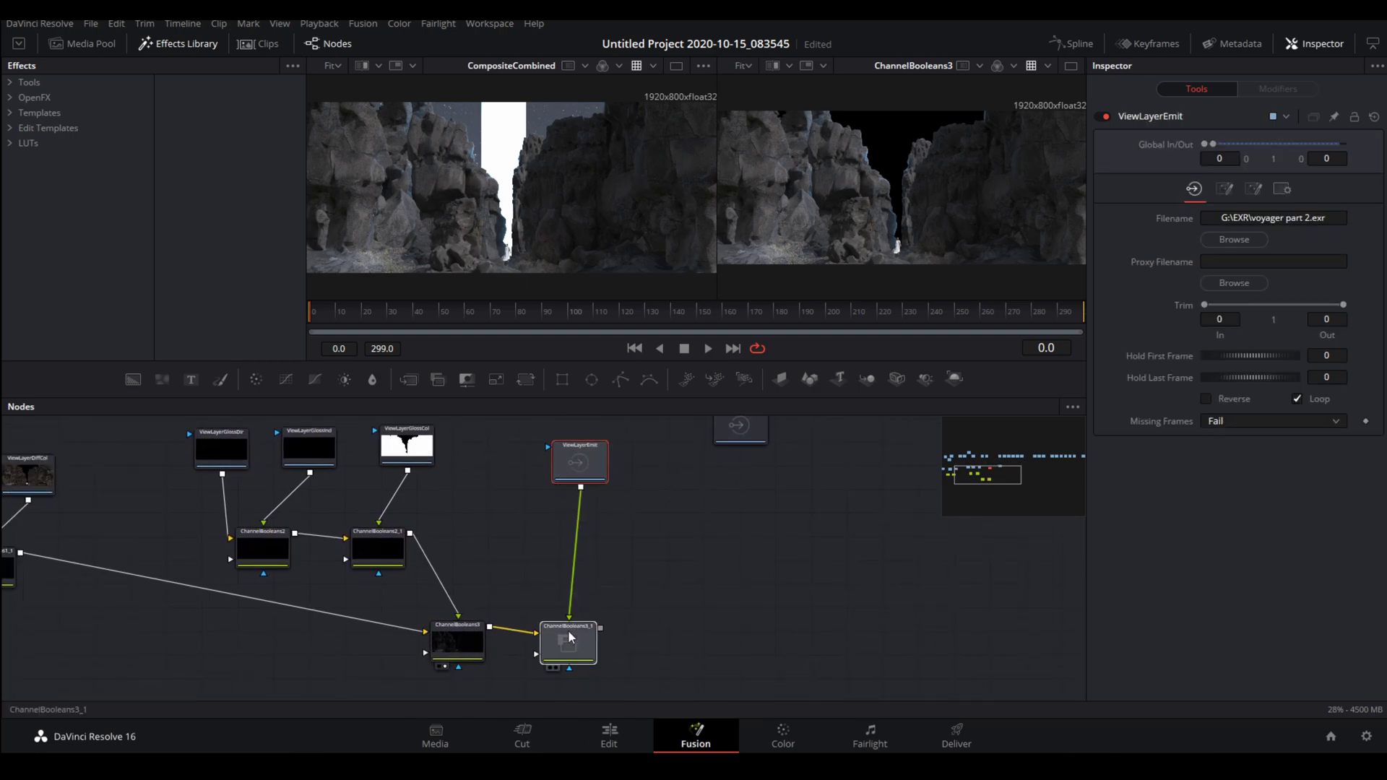
pyautogui.click(568, 630)
pyautogui.press('2')
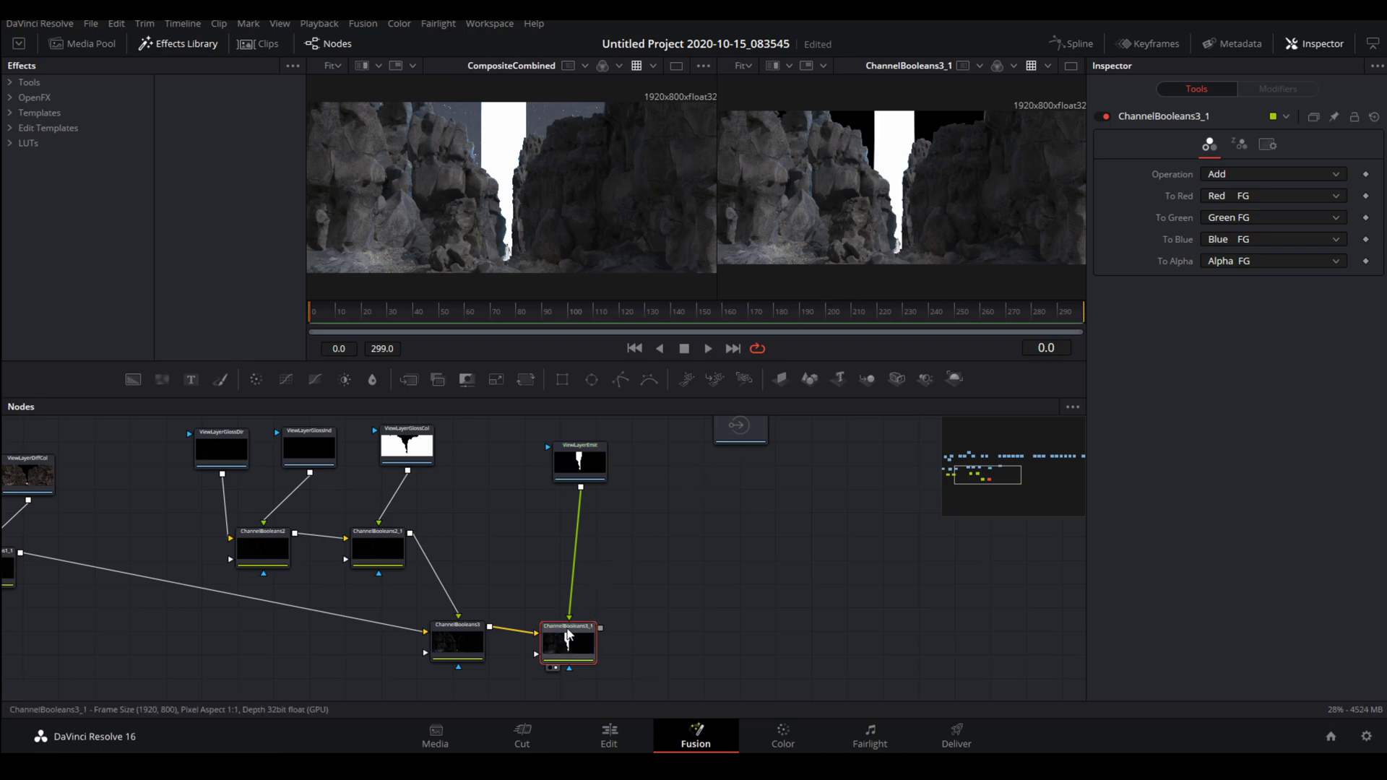
# Paste another Channel Booleans copy set to Add after ChannelBooleans3_1 and connect ViewLayerEnv to its foreground input
pyautogui.scroll(-2, 628, 628)
pyautogui.hotkey('ctrl', 'v')
pyautogui.moveTo(588, 646); pyautogui.dragTo(700, 574)
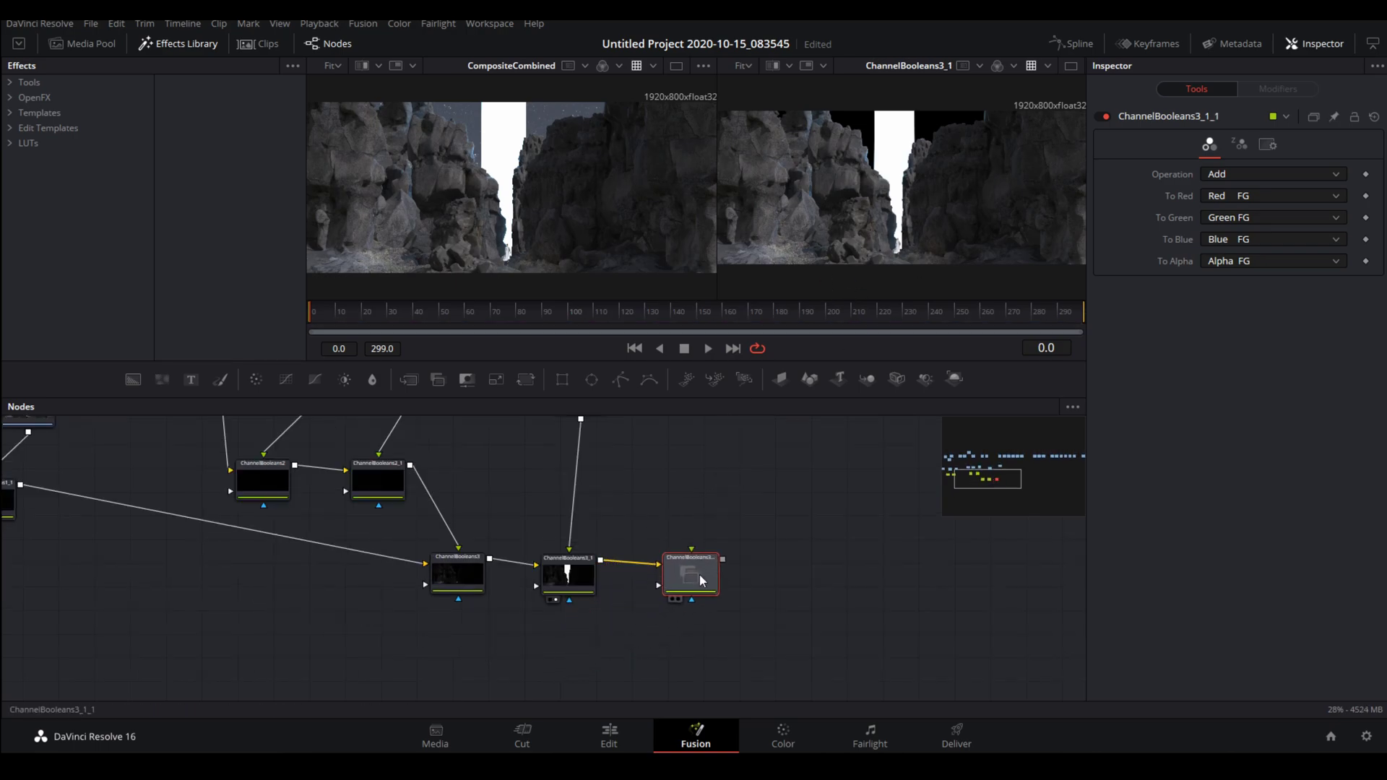
pyautogui.moveTo(696, 524); pyautogui.dragTo(595, 588)
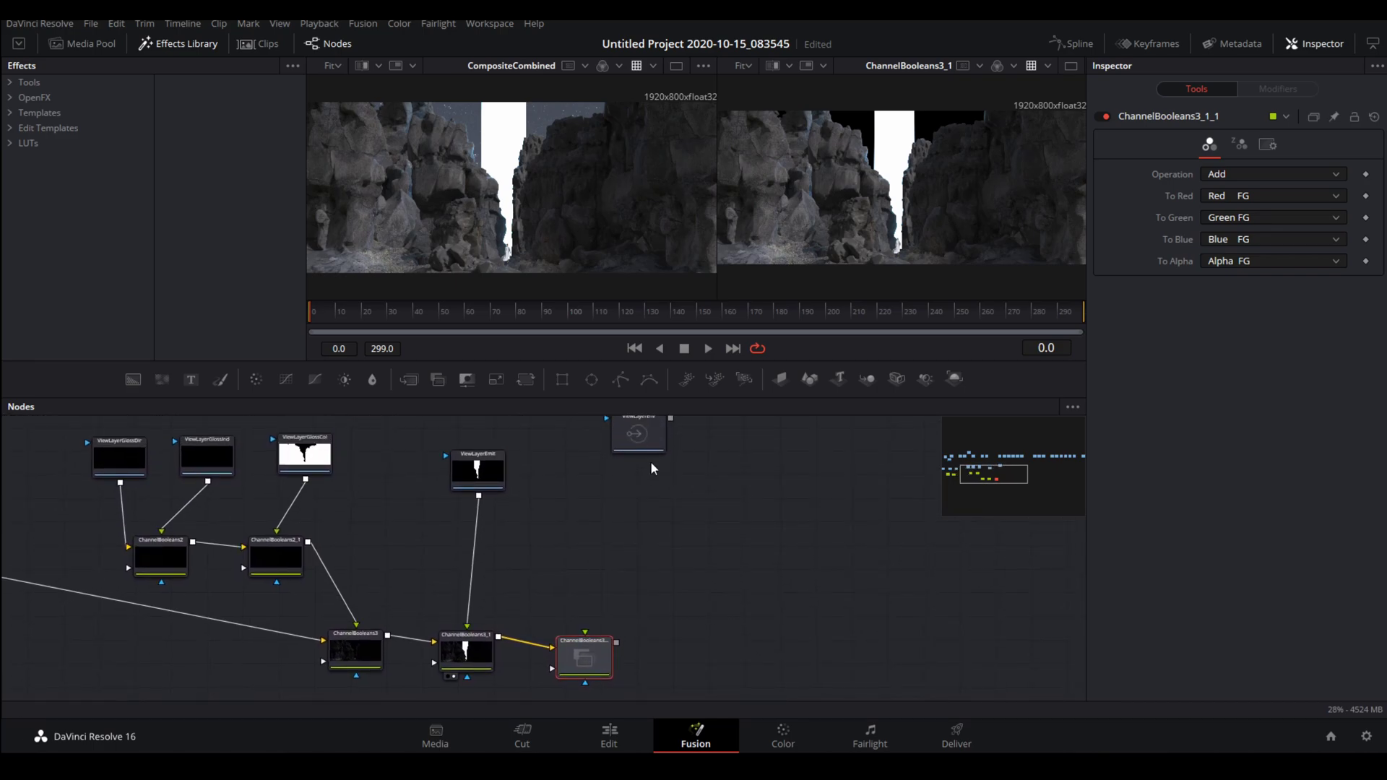
pyautogui.moveTo(650, 462); pyautogui.dragTo(585, 662)
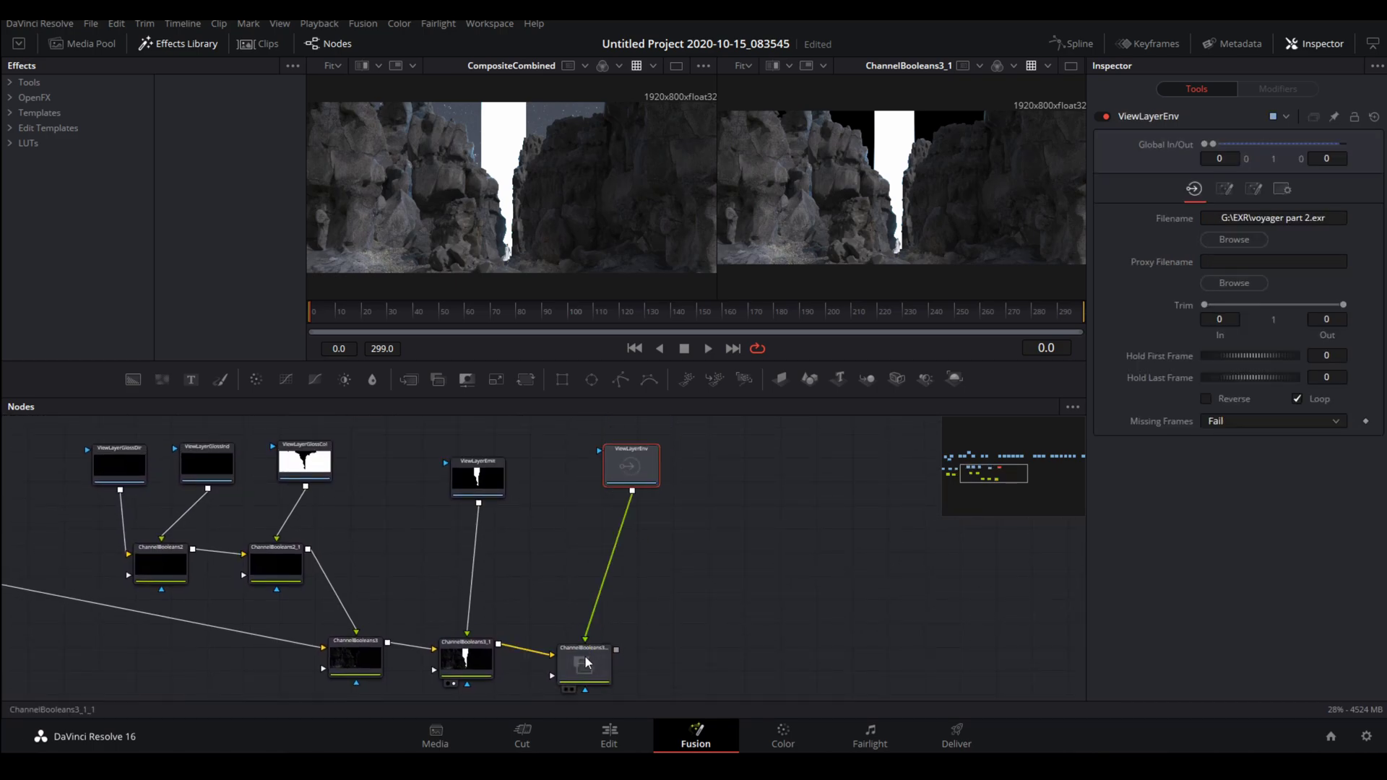
# Show ChannelBooleans3_1_1 in the second viewer for comparison with the combined render, and save the project
pyautogui.click(585, 662)
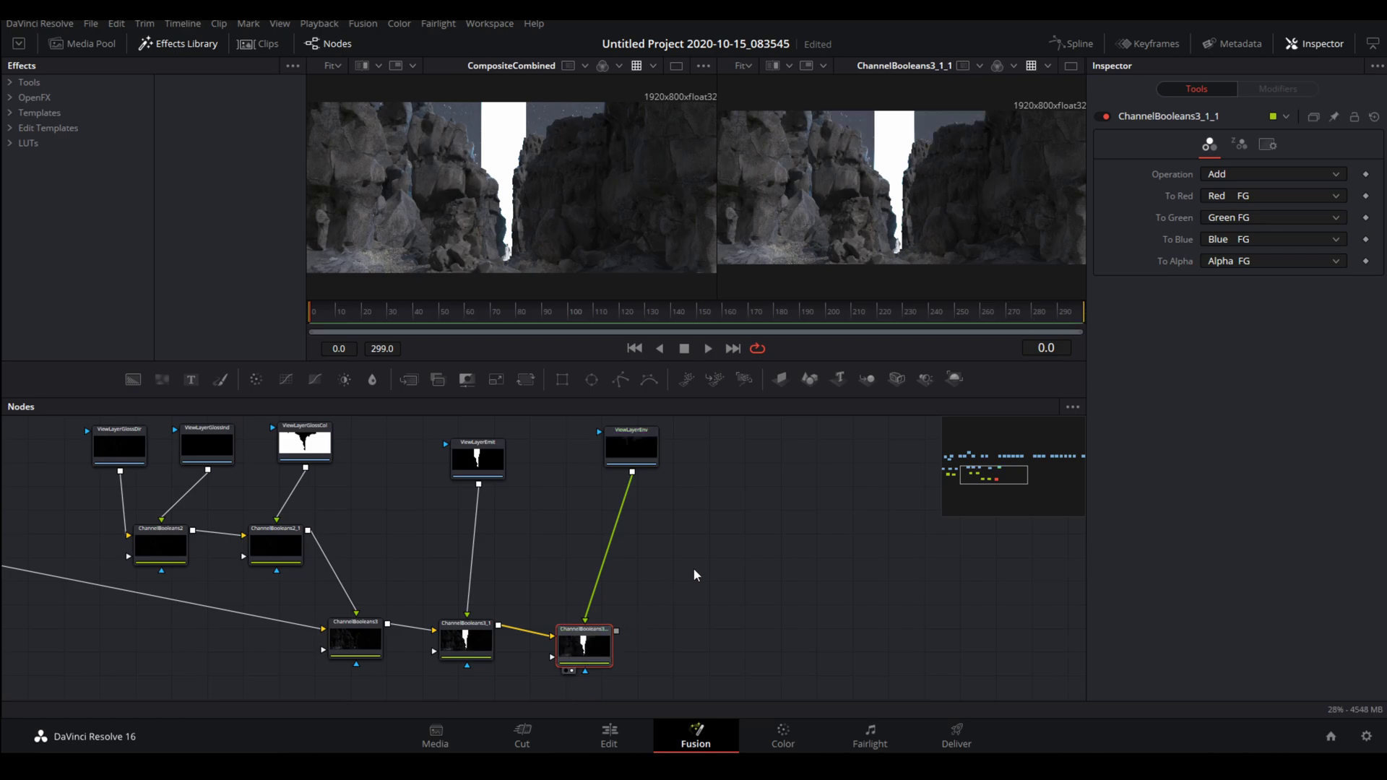
pyautogui.moveTo(748, 466); pyautogui.dragTo(891, 466)
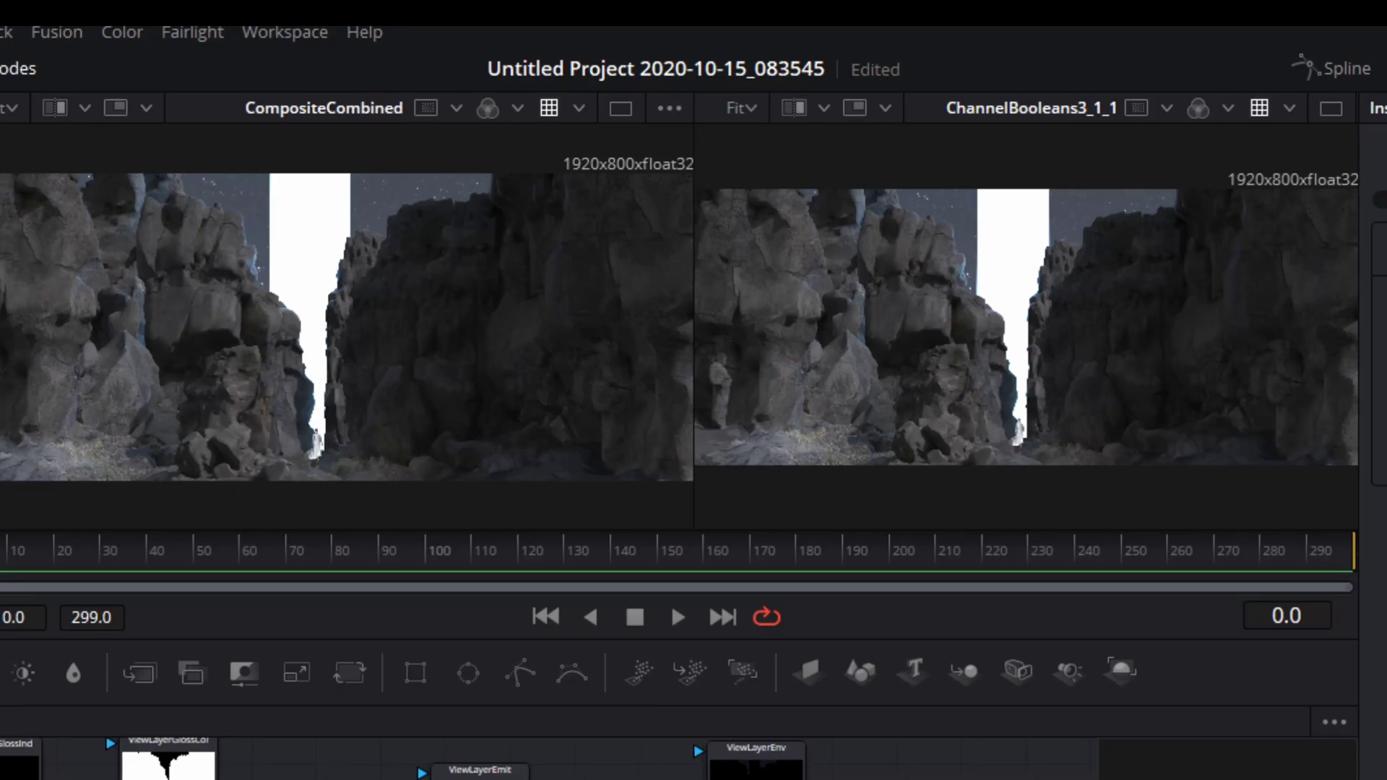
pyautogui.hotkey('ctrl', 's')
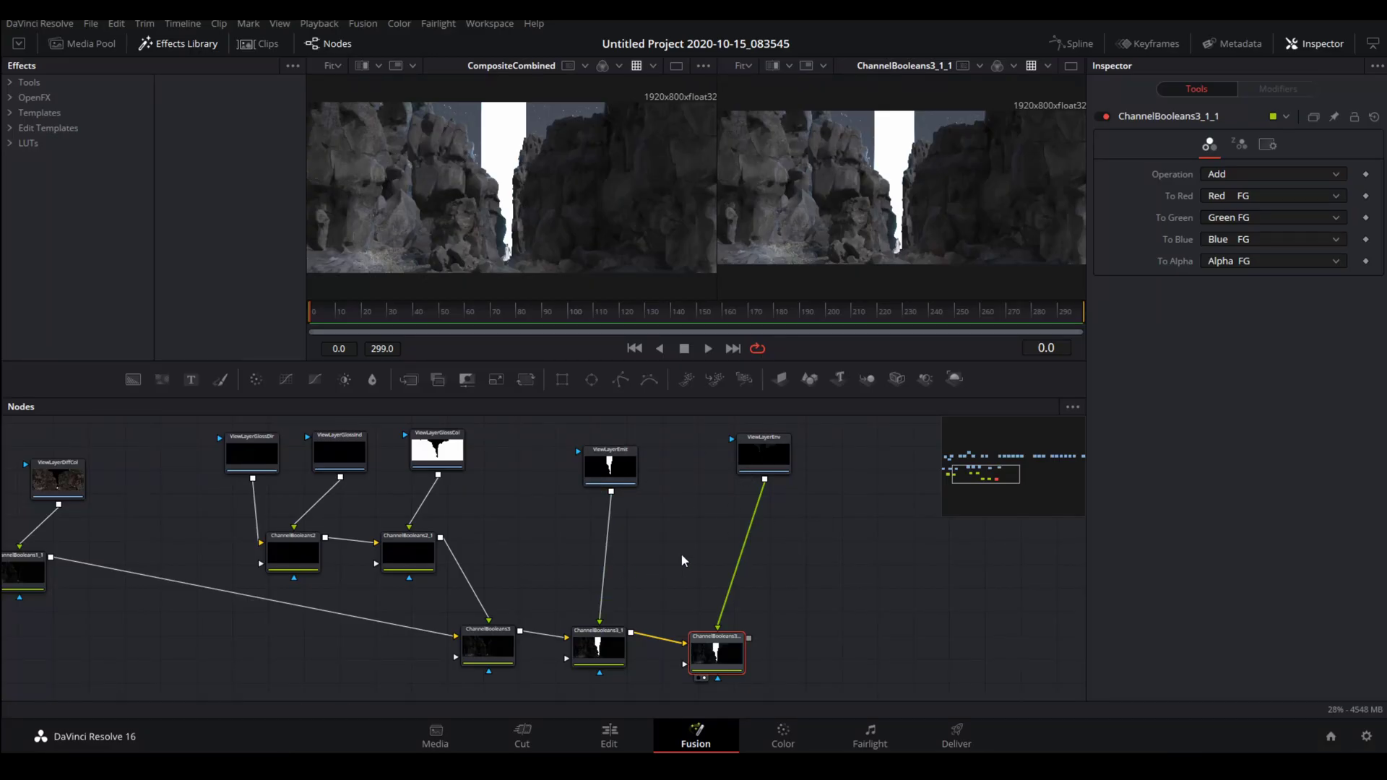
# Insert a Light Rays node between ViewLayerEmit and ChannelBooleans3_1
pyautogui.click(611, 470)
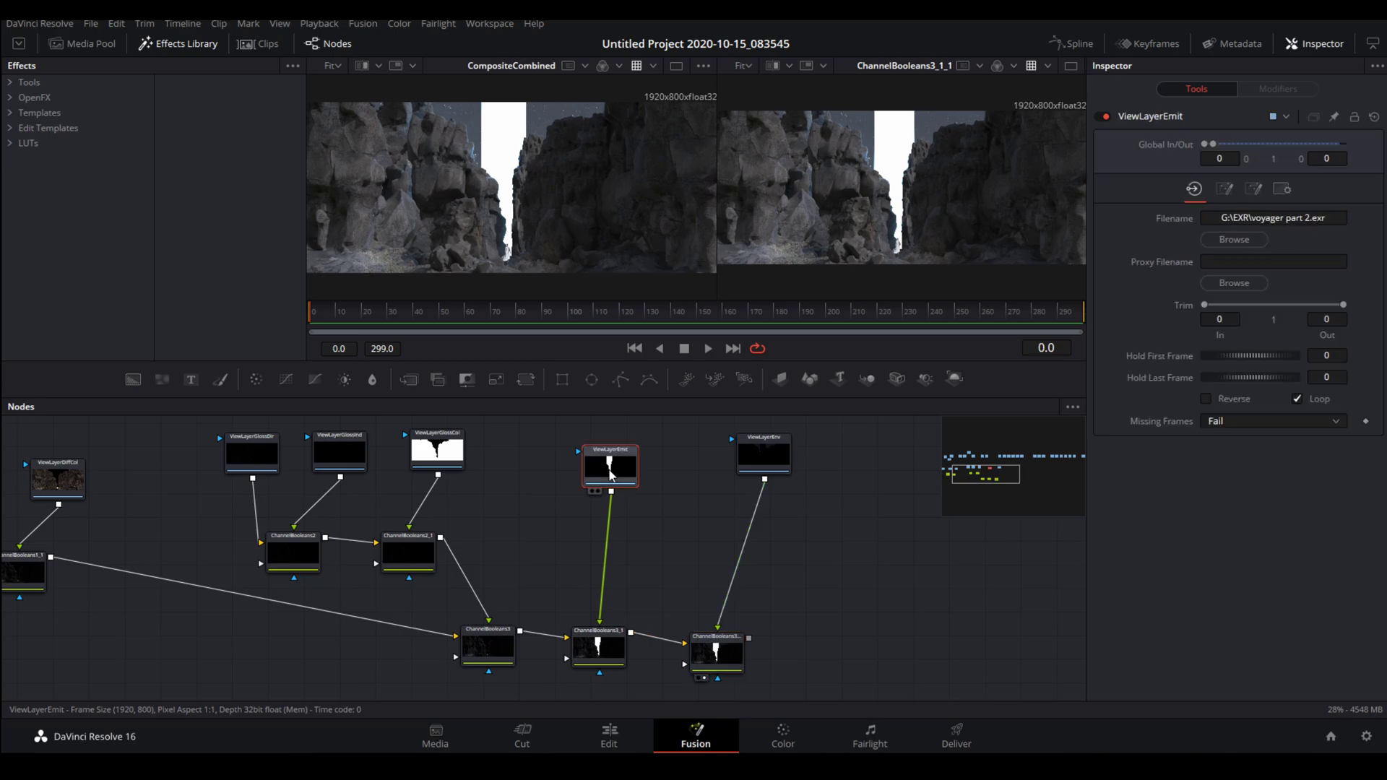
pyautogui.hotkey('shift', 'space')
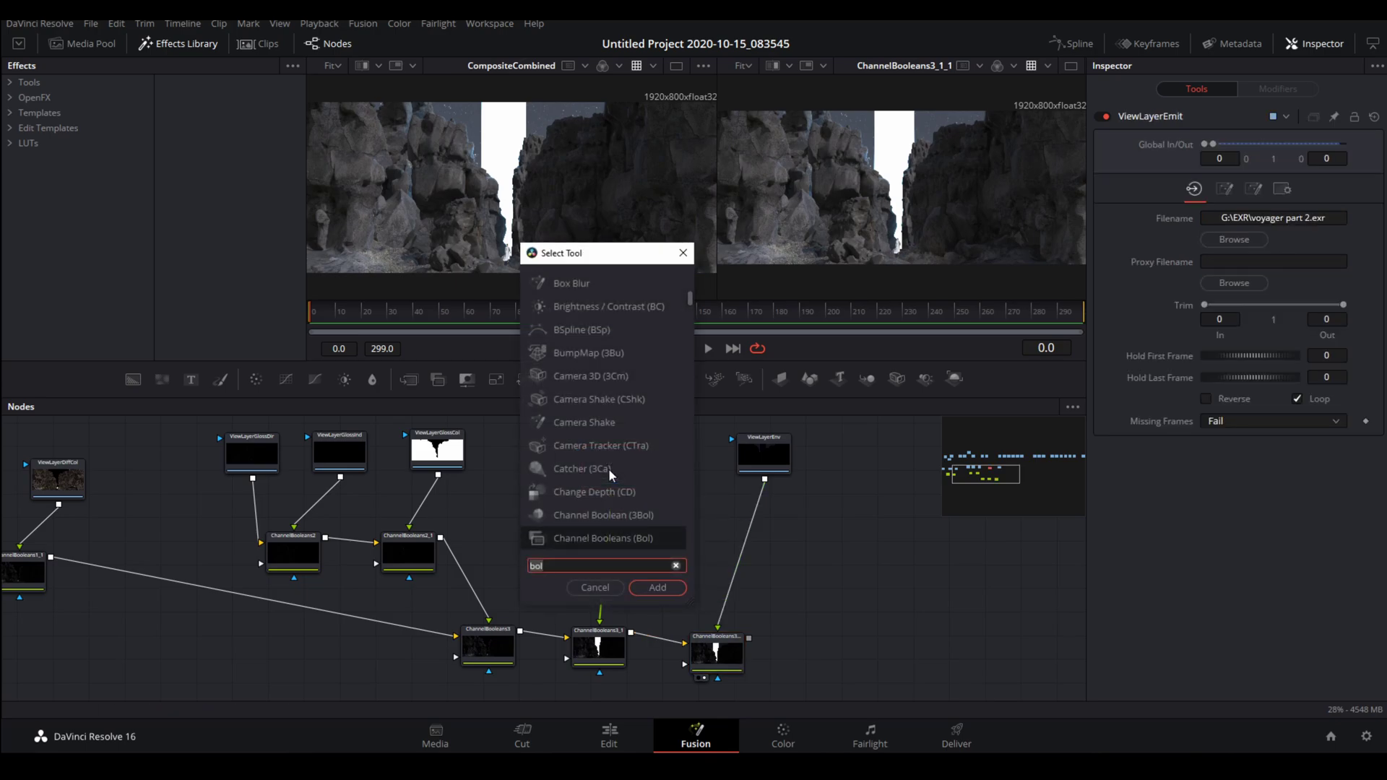
pyautogui.write('light')
pyautogui.press('Return')
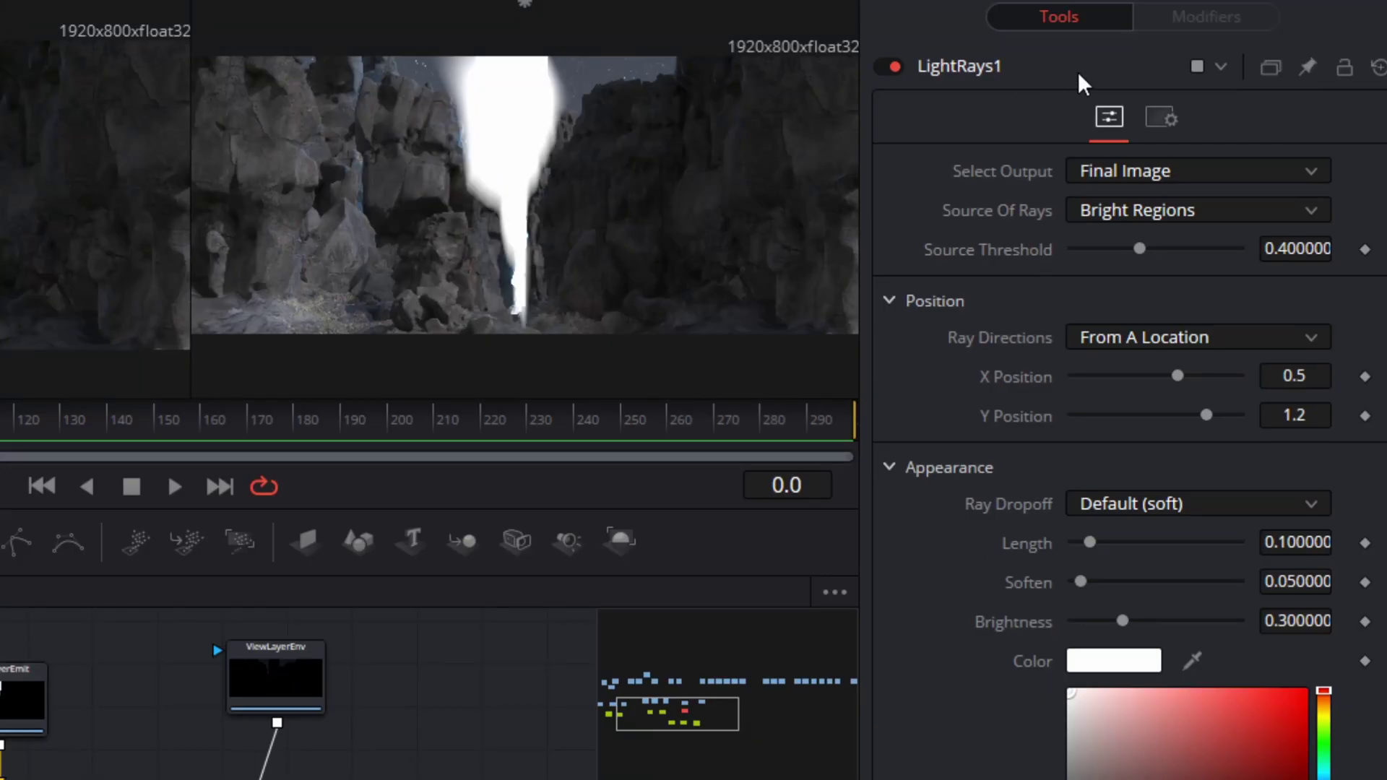
# Set the light rays' X Position to 0.48, Length to 0.504 and Brightness to 0.118, with a bright sky-blue color
pyautogui.moveTo(1181, 385)
pyautogui.mouseDown()
pyautogui.moveTo(1147, 379)
pyautogui.moveTo(1186, 384)
pyautogui.moveTo(1161, 383)
pyautogui.mouseUp()
pyautogui.moveTo(1123, 542); pyautogui.dragTo(1157, 542)
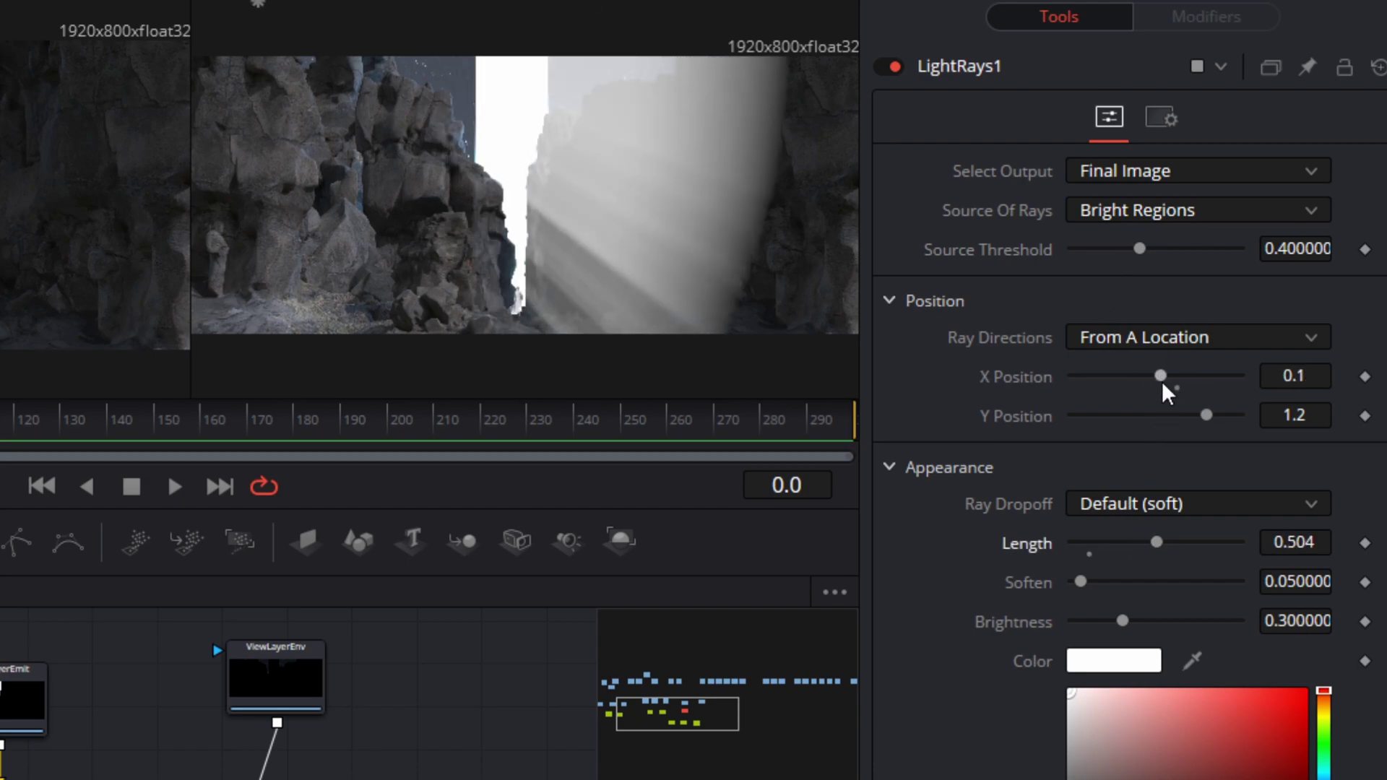
pyautogui.moveTo(1162, 380); pyautogui.dragTo(1176, 387)
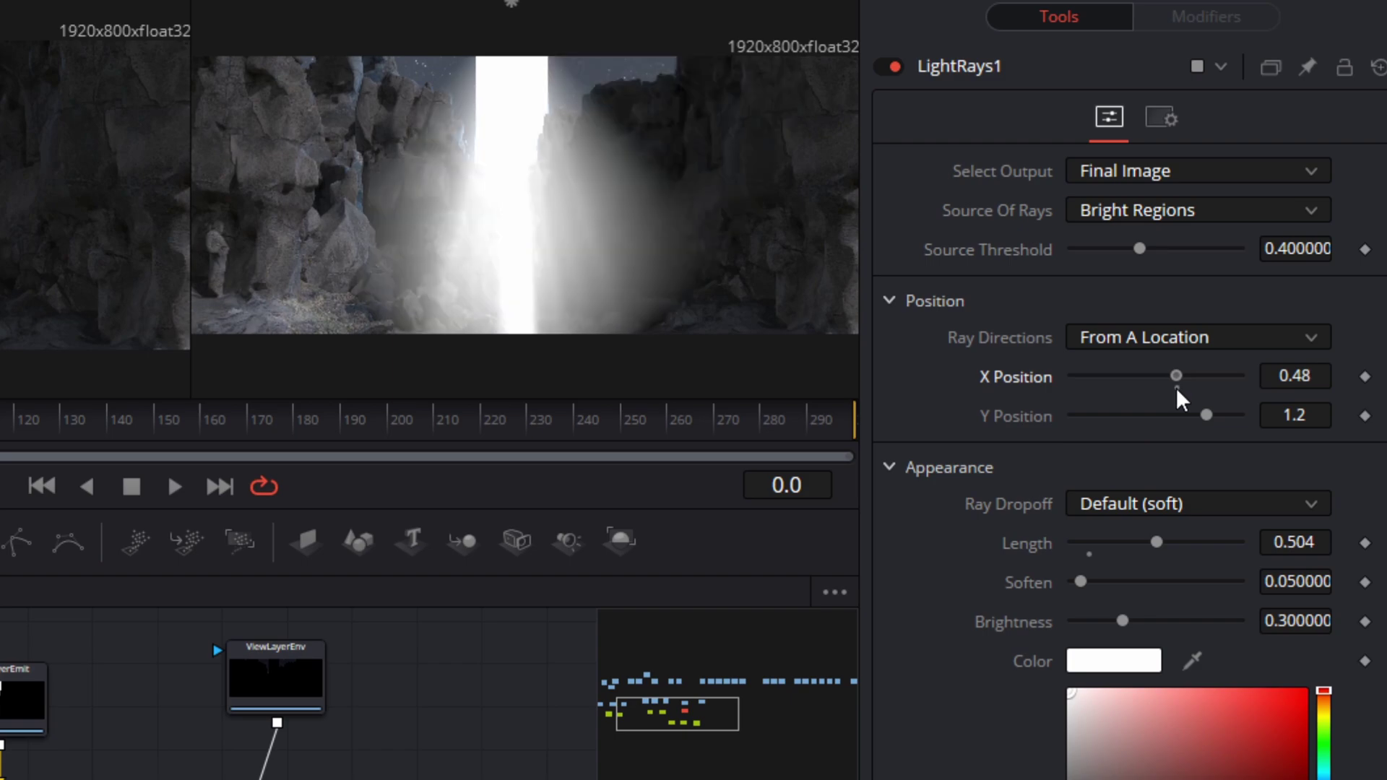
pyautogui.moveTo(1122, 620); pyautogui.dragTo(1093, 621)
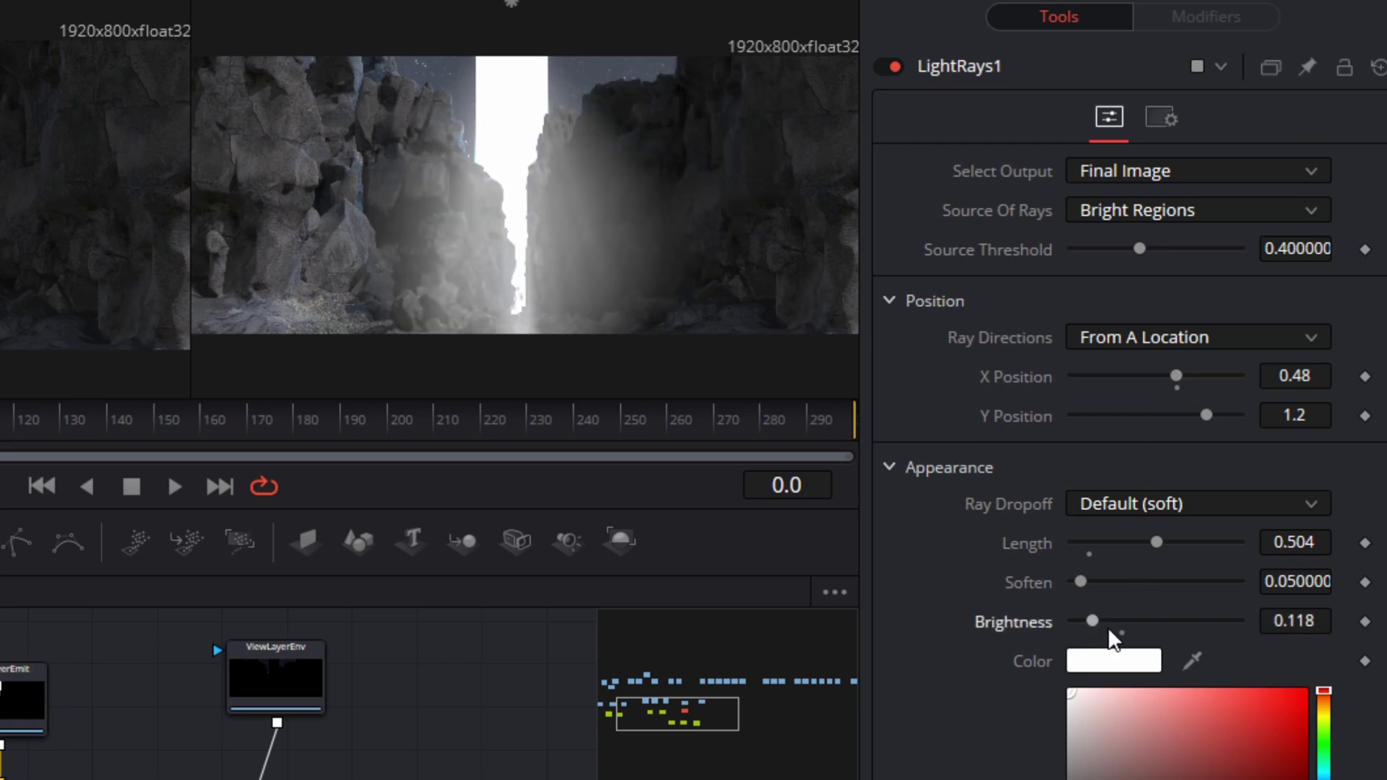
pyautogui.click(1324, 777)
pyautogui.click(1296, 697)
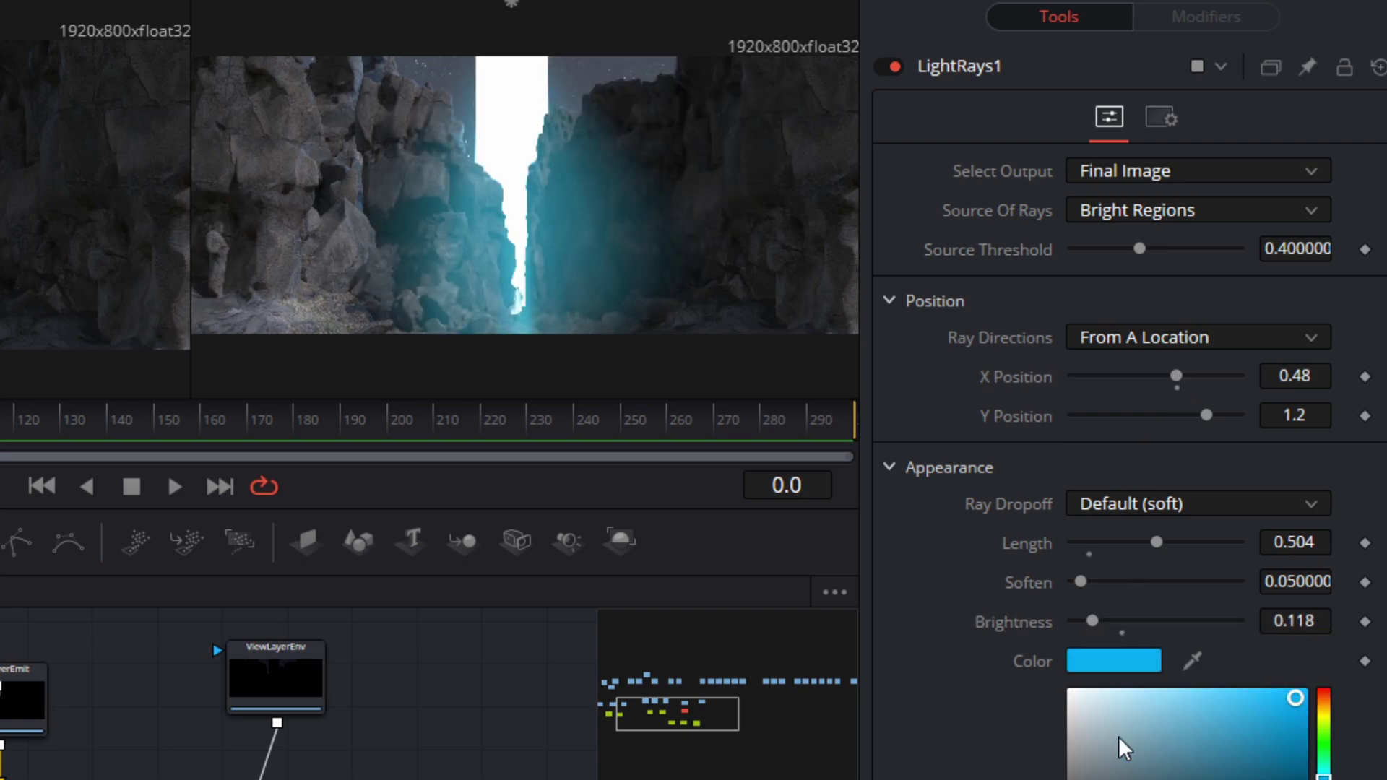
# Insert an Exponential Glow node between ViewLayerEmit and LightRays1 with reduced gain, and save the project
pyautogui.click(2, 701)
pyautogui.hotkey('shift', 'space')
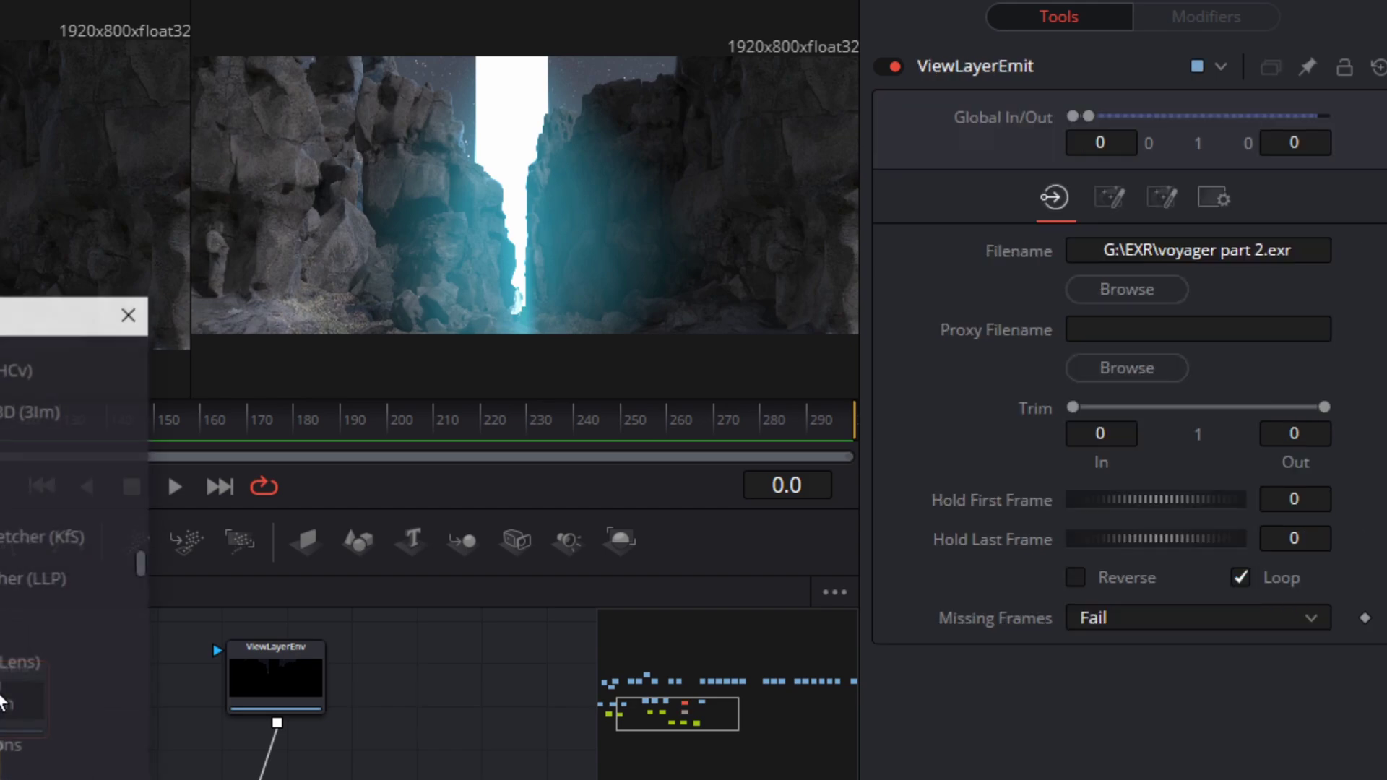
pyautogui.press('Return')
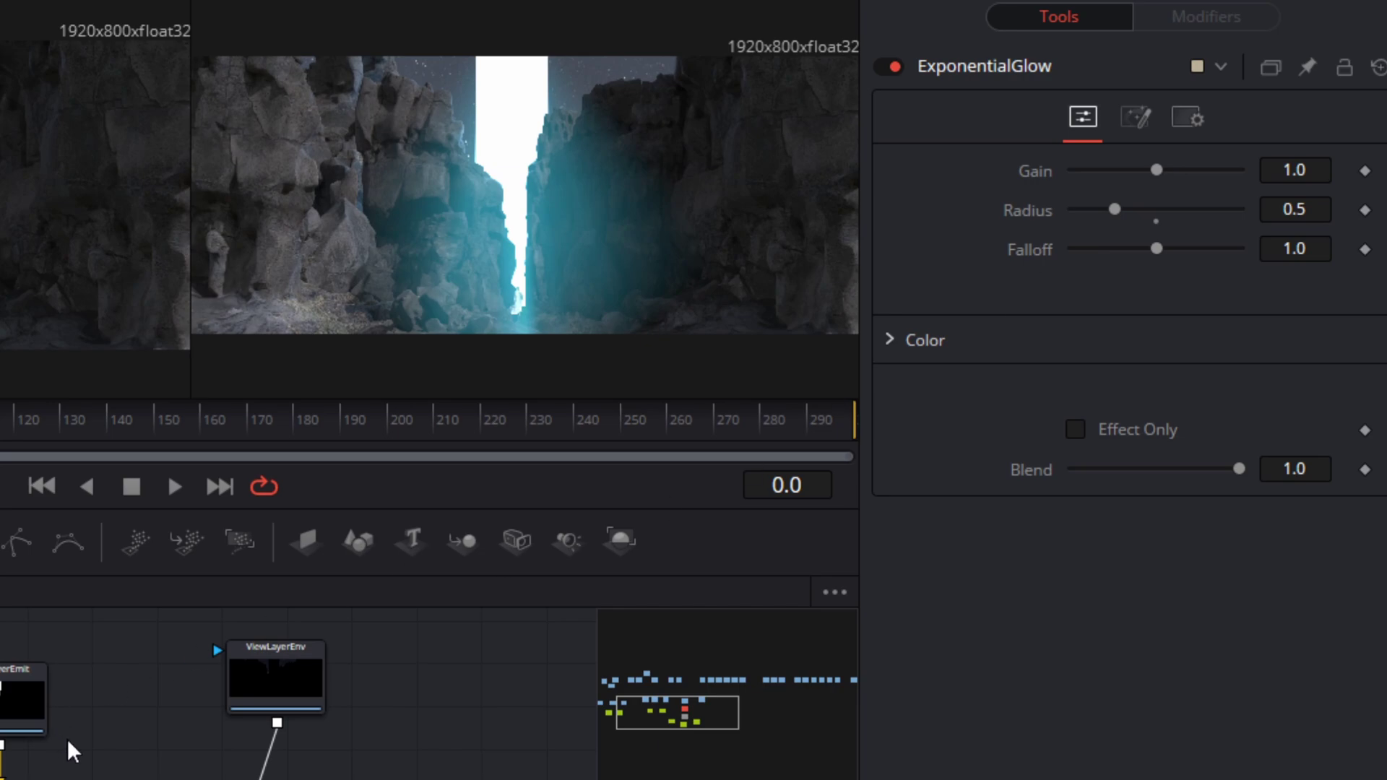
pyautogui.hotkey('ctrl', 's')
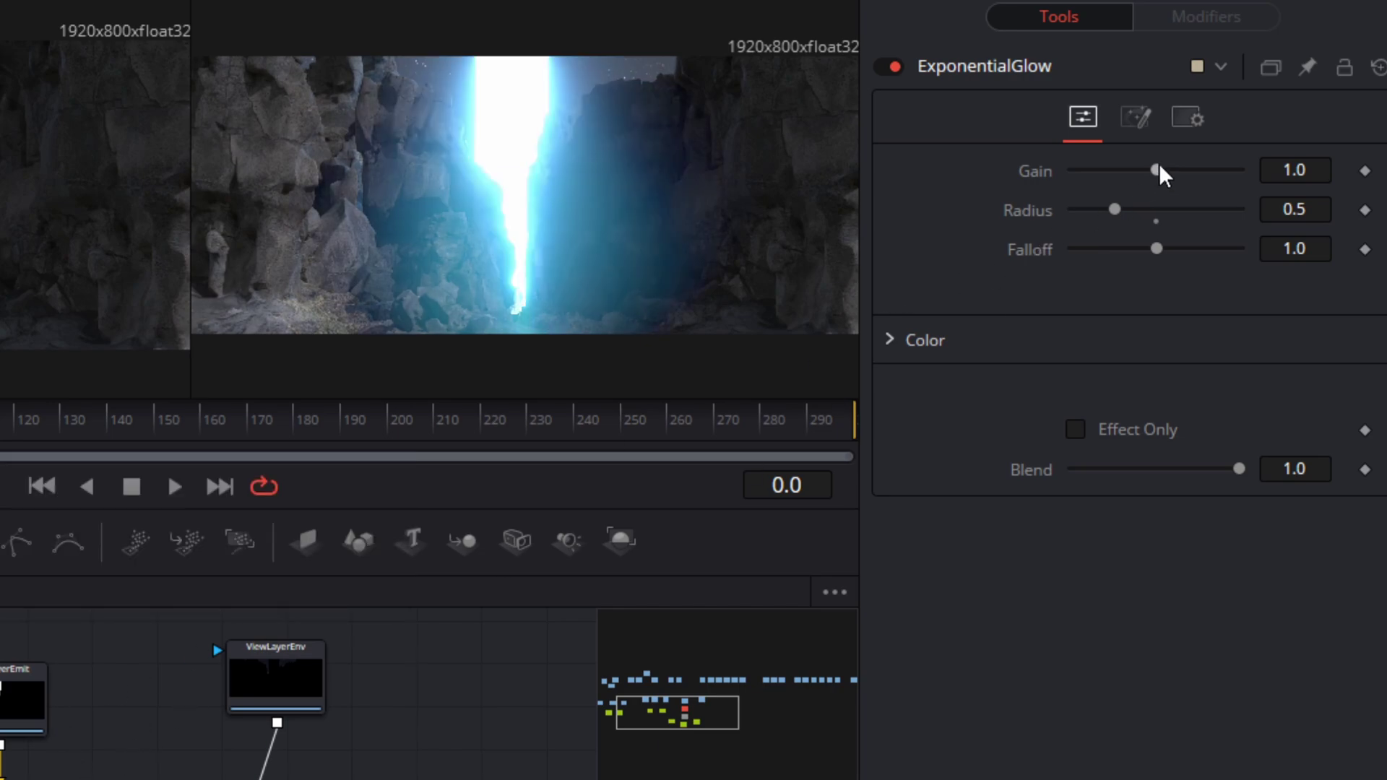
pyautogui.moveTo(1158, 166); pyautogui.dragTo(1098, 173)
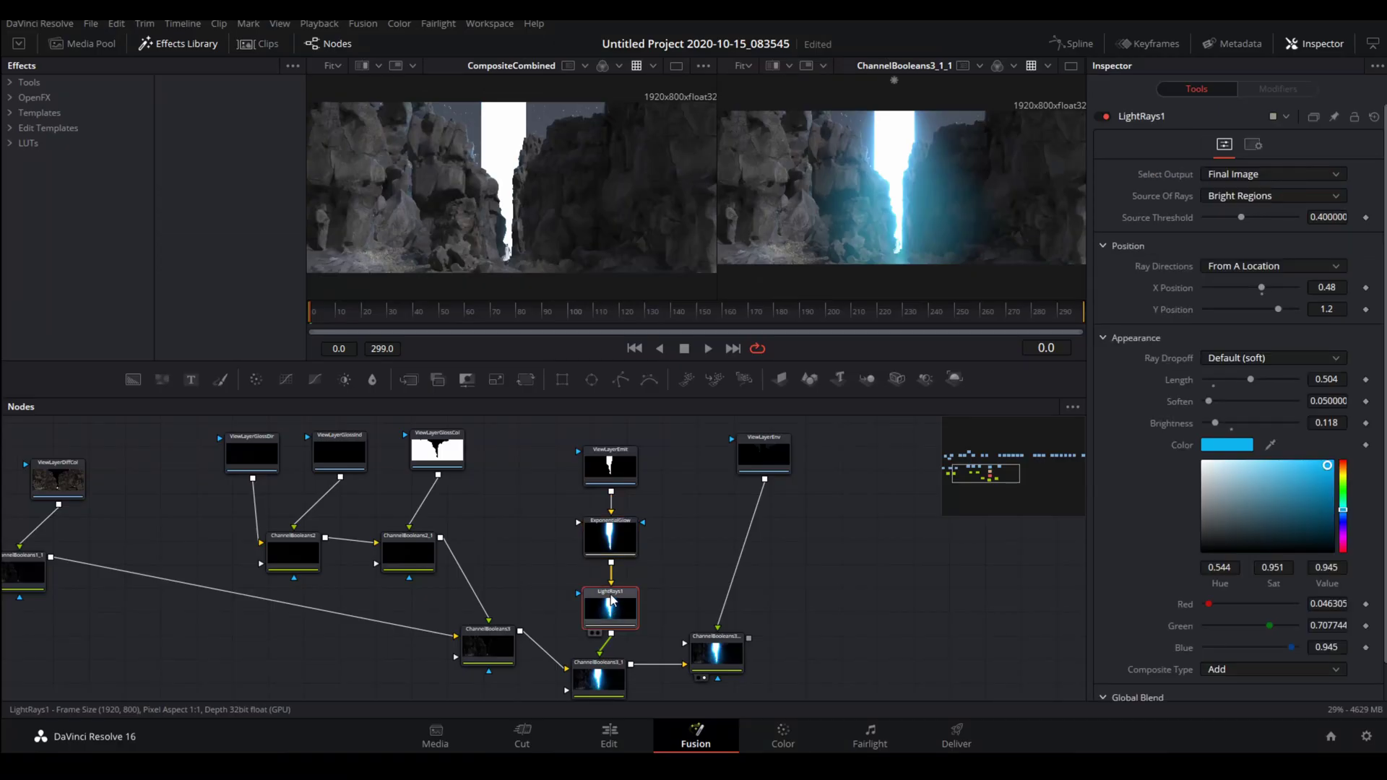
# Insert a Color Corrector after LightRays1 and set its Hue to 0.43
pyautogui.hotkey('shift', 'space')
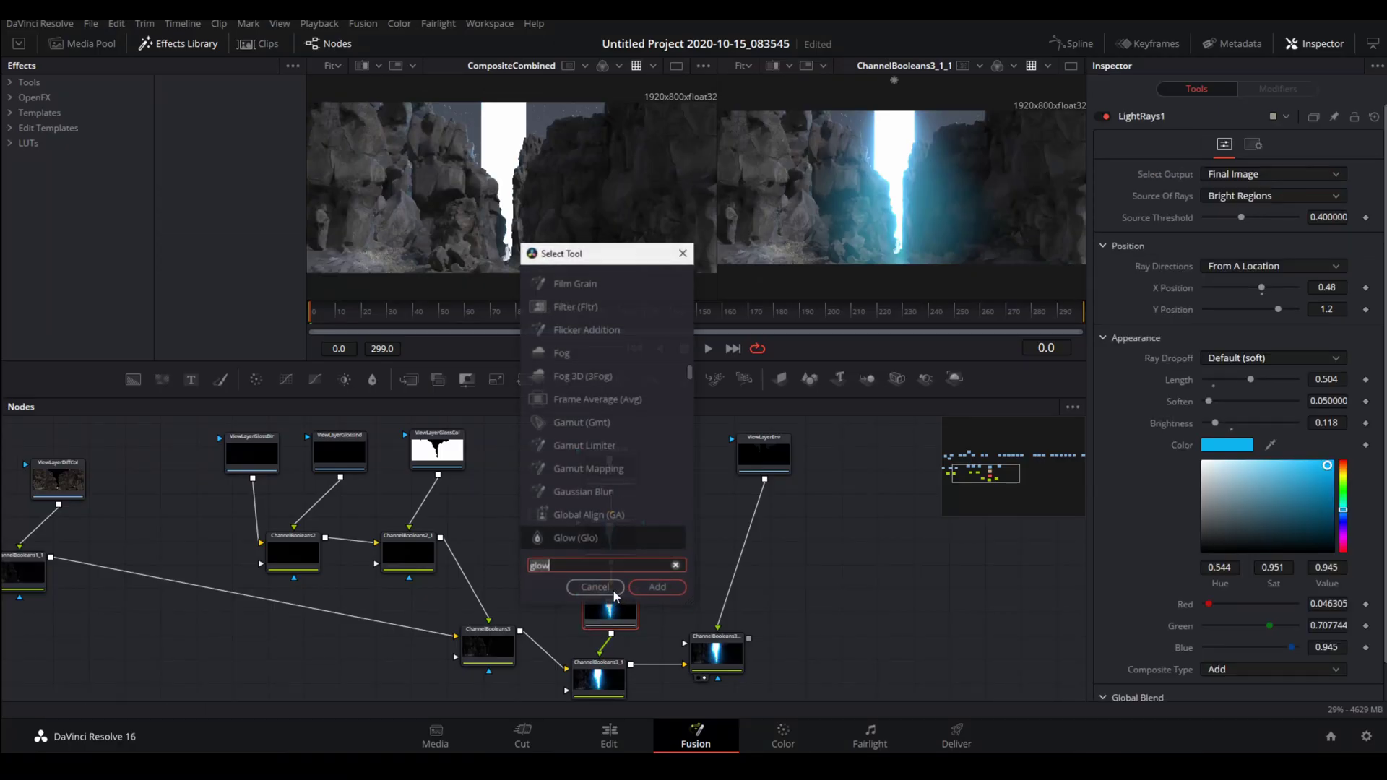
pyautogui.write('cc')
pyautogui.press('Return')
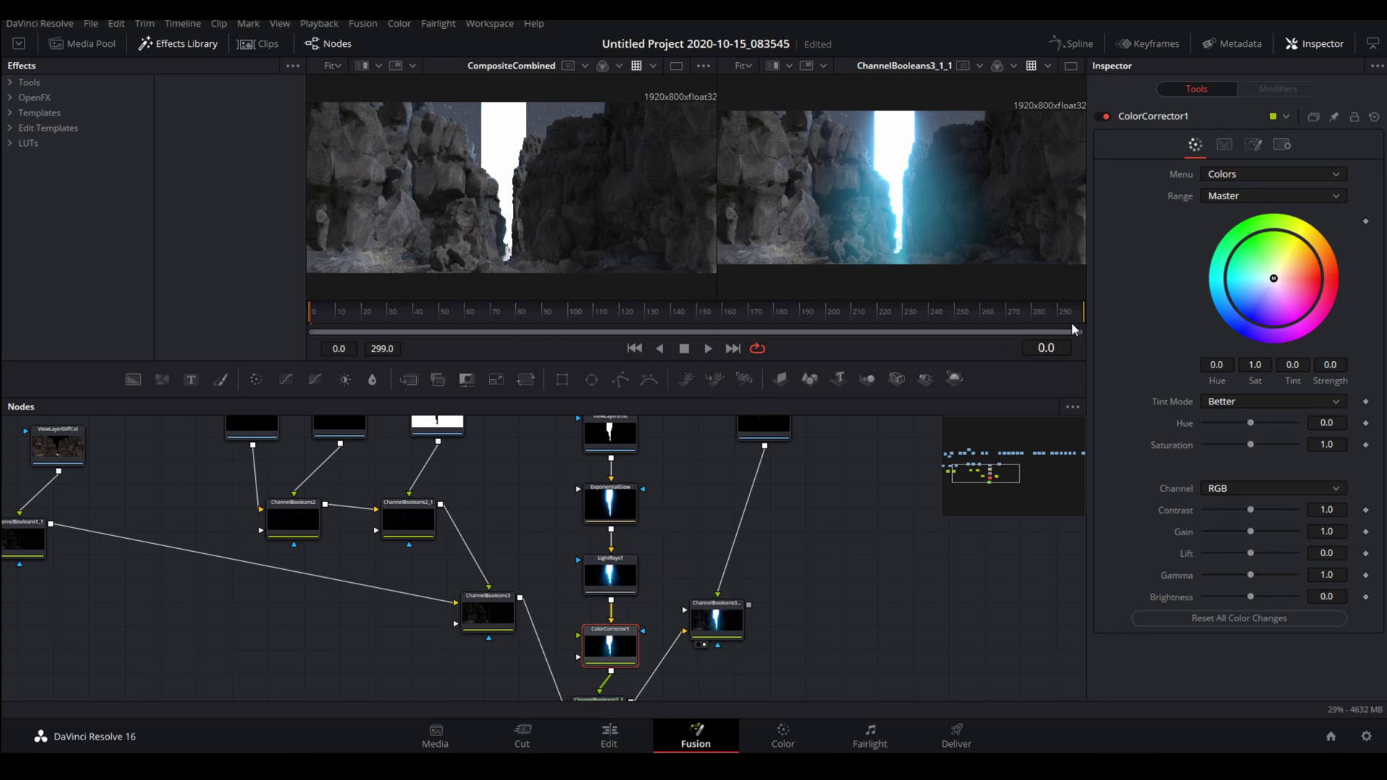
pyautogui.moveTo(1251, 423)
pyautogui.mouseDown()
pyautogui.moveTo(1235, 422)
pyautogui.moveTo(1268, 419)
pyautogui.mouseUp()
# Turn off the second viewer's LUT and reposition ChannelBooleans3_1_1 to the right of ChannelBooleans3_1
pyautogui.moveTo(777, 523); pyautogui.dragTo(792, 501)
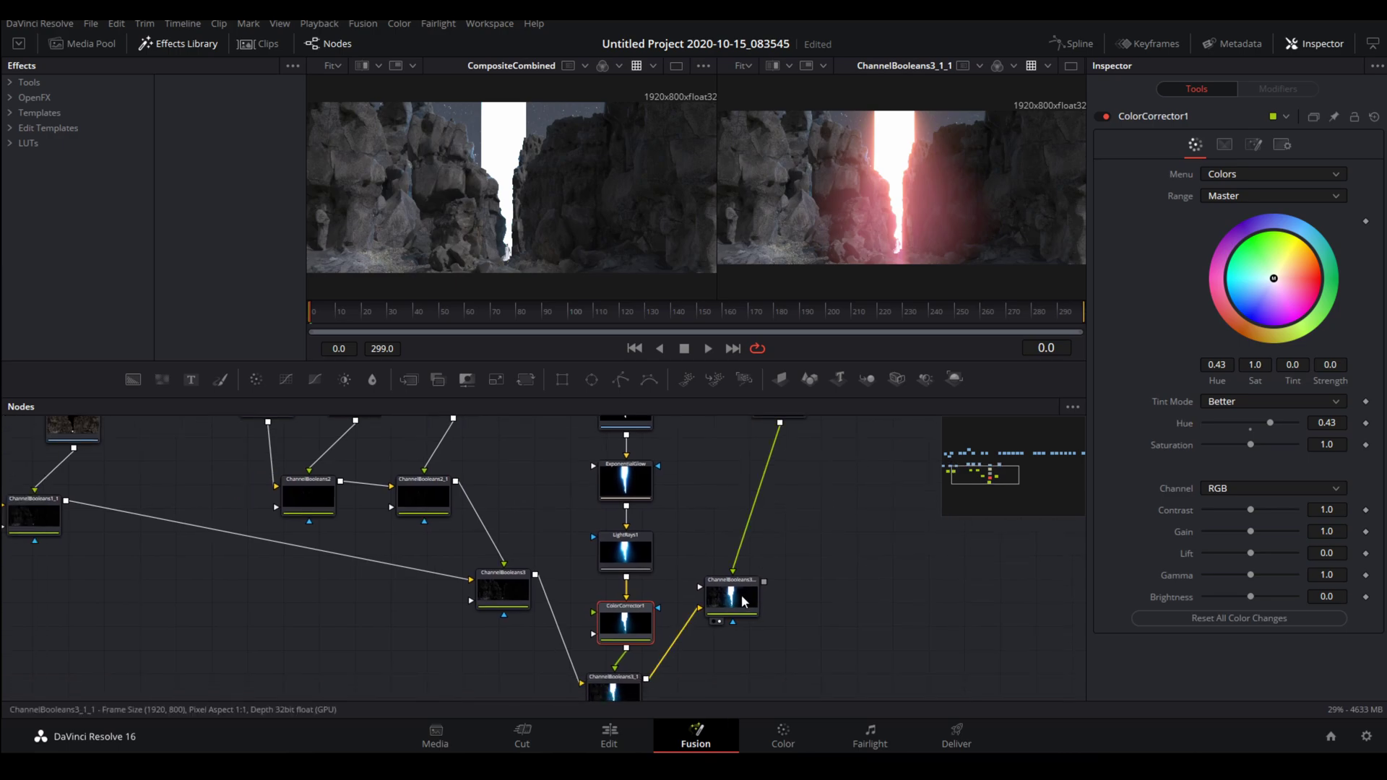
pyautogui.moveTo(740, 601); pyautogui.dragTo(797, 603)
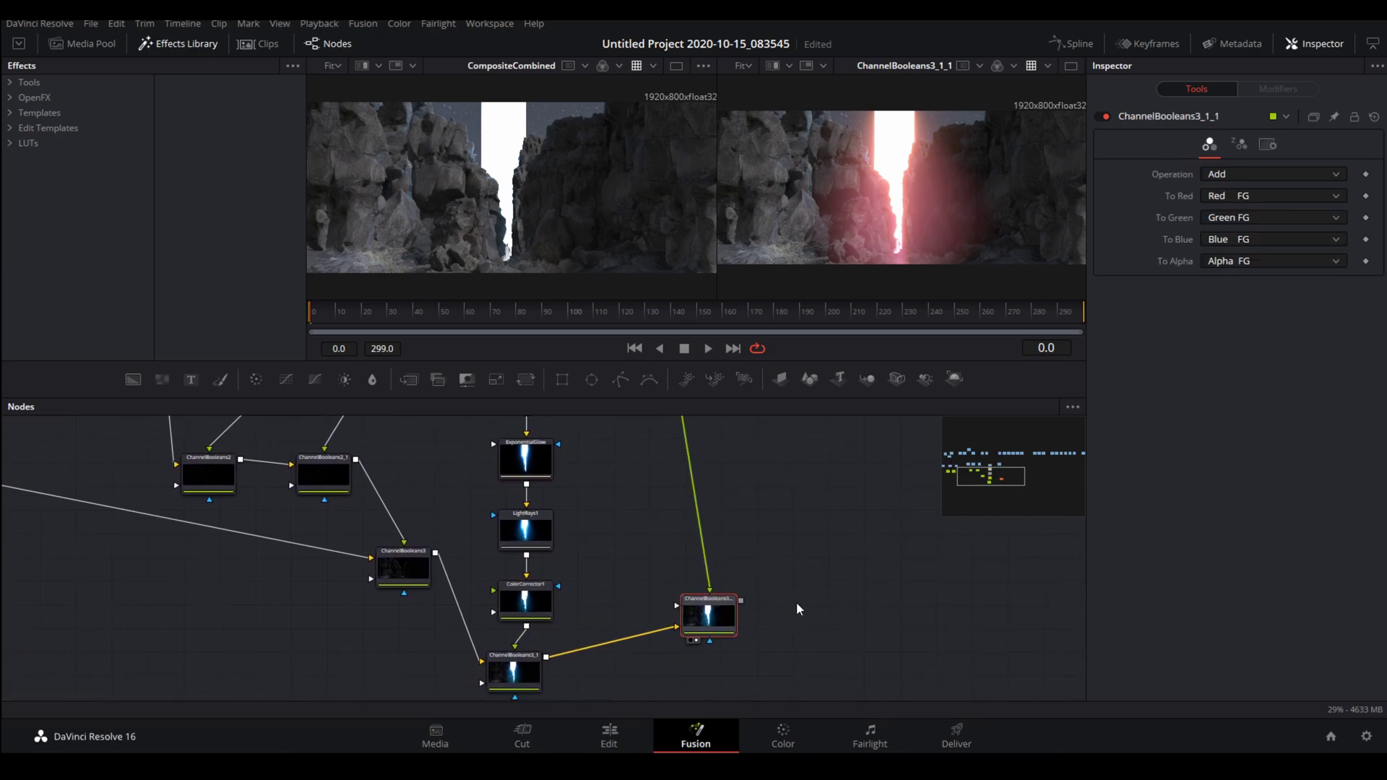
pyautogui.click(1029, 69)
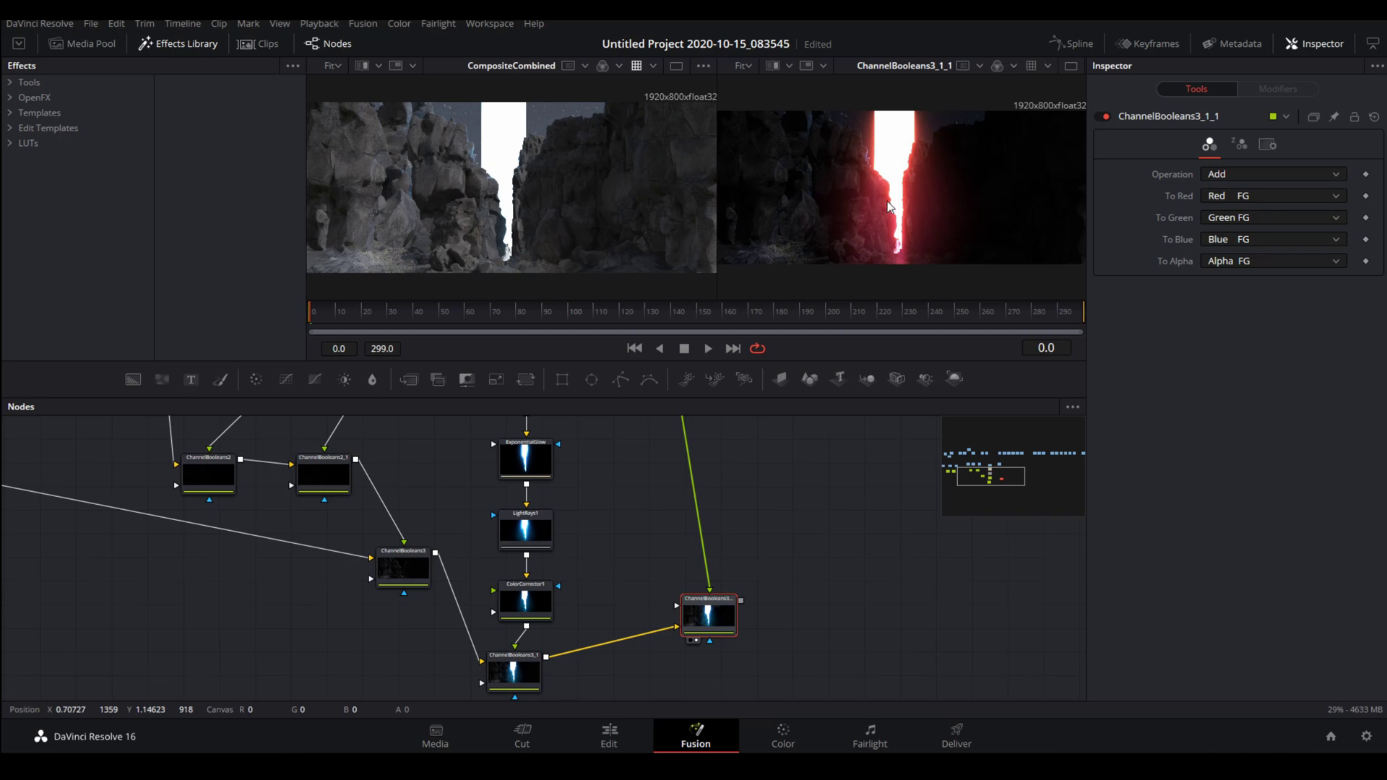
pyautogui.moveTo(724, 607); pyautogui.dragTo(725, 638)
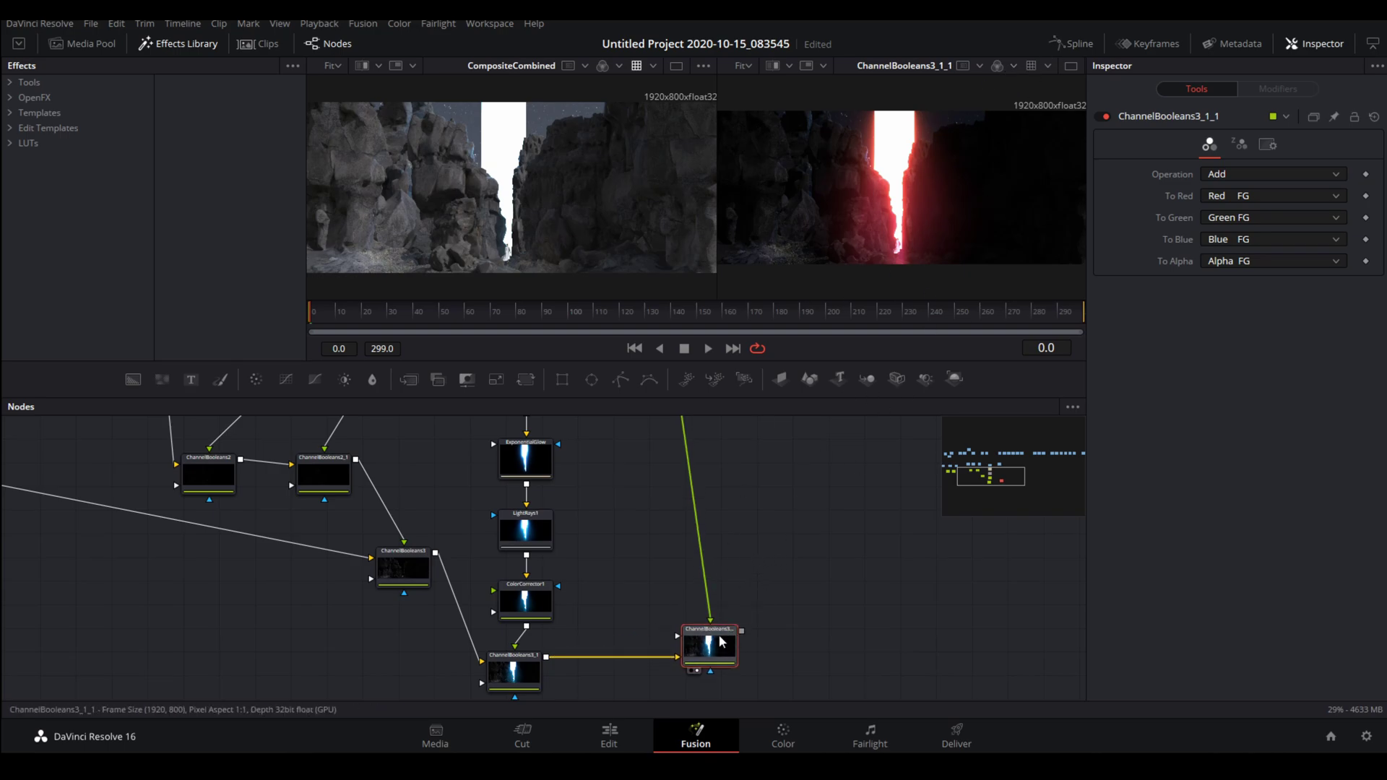
pyautogui.moveTo(709, 638)
pyautogui.mouseDown()
pyautogui.moveTo(675, 632)
pyautogui.moveTo(698, 629)
pyautogui.mouseUp()
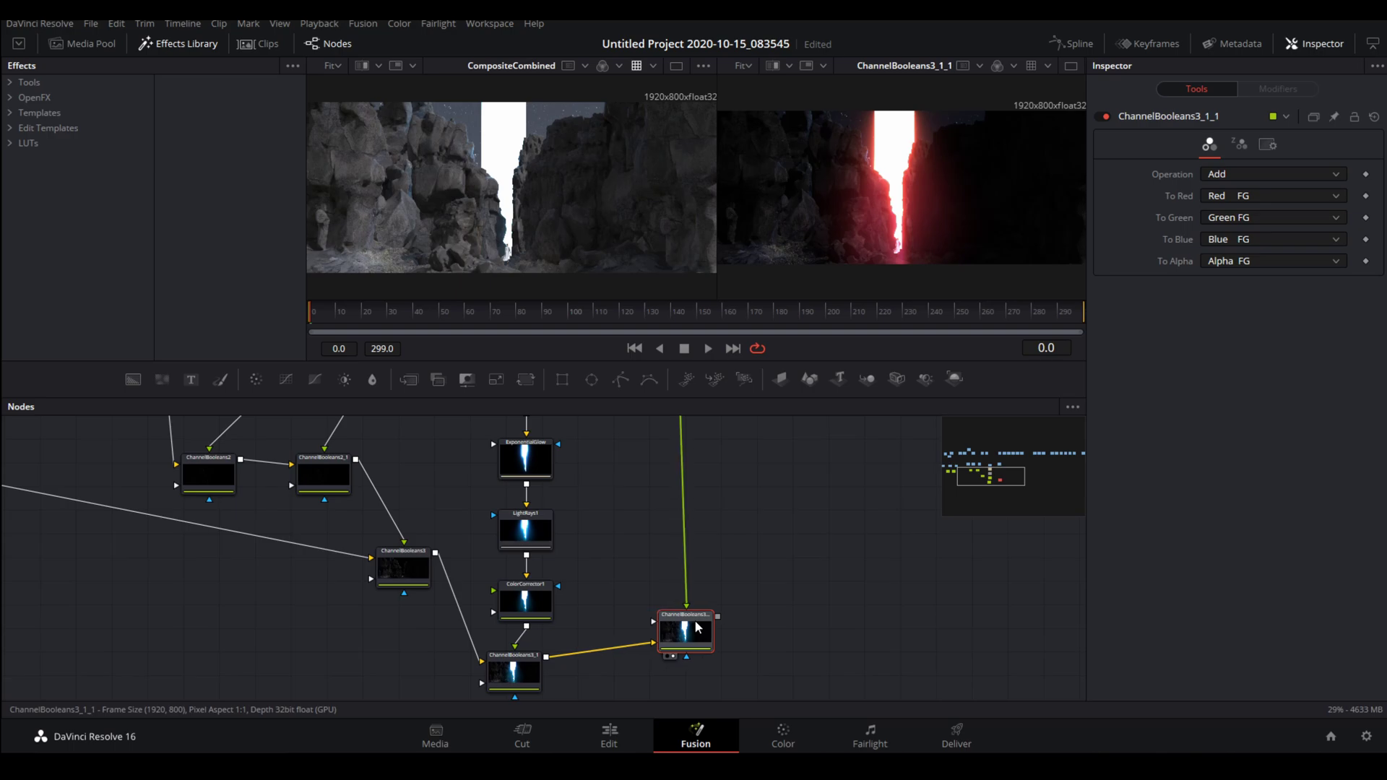
# Add a Gamut node after ChannelBooleans3_1_1 and place it to that node's right
pyautogui.hotkey('shift', 'space')
pyautogui.write('cc')
pyautogui.press('BackSpace')
pyautogui.press('BackSpace')
pyautogui.write('gam')
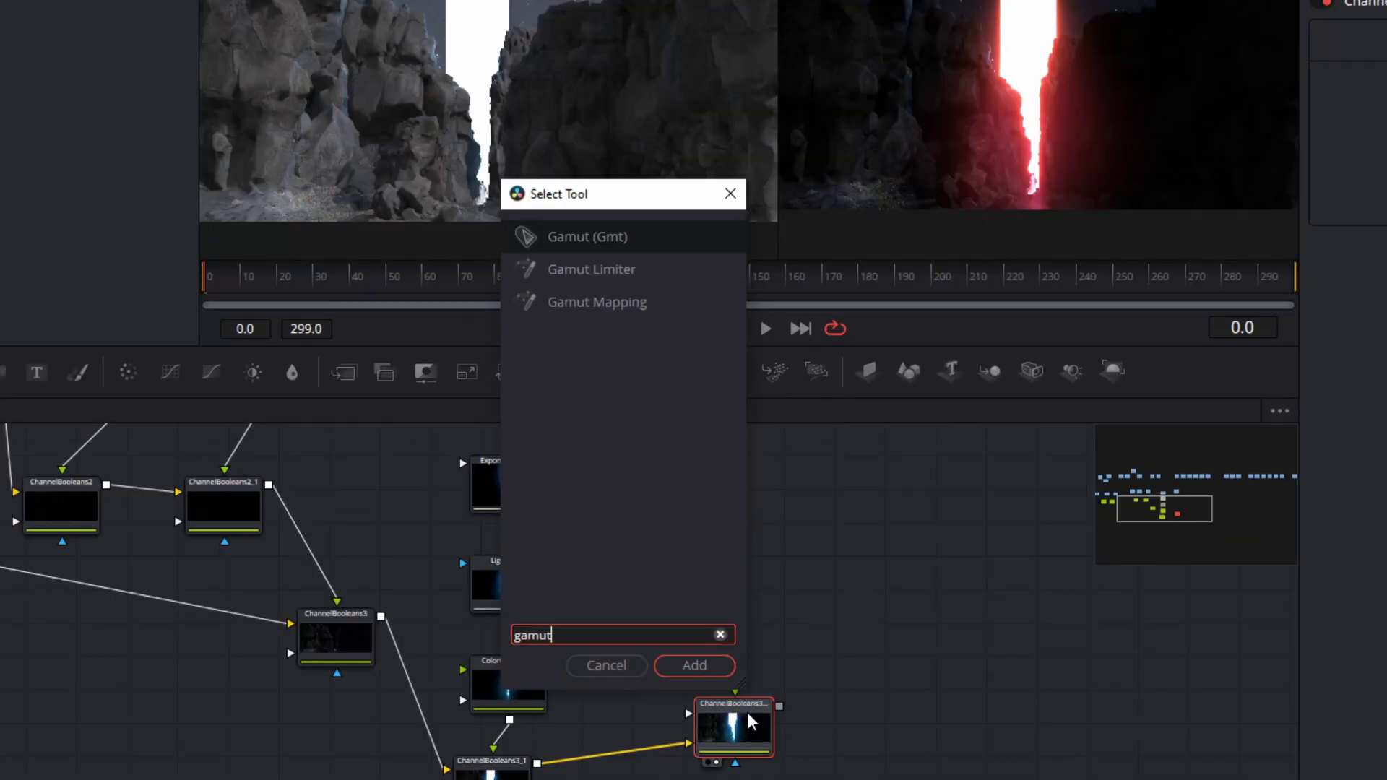
pyautogui.write('ut')
pyautogui.press('Return')
pyautogui.moveTo(734, 736); pyautogui.dragTo(888, 654)
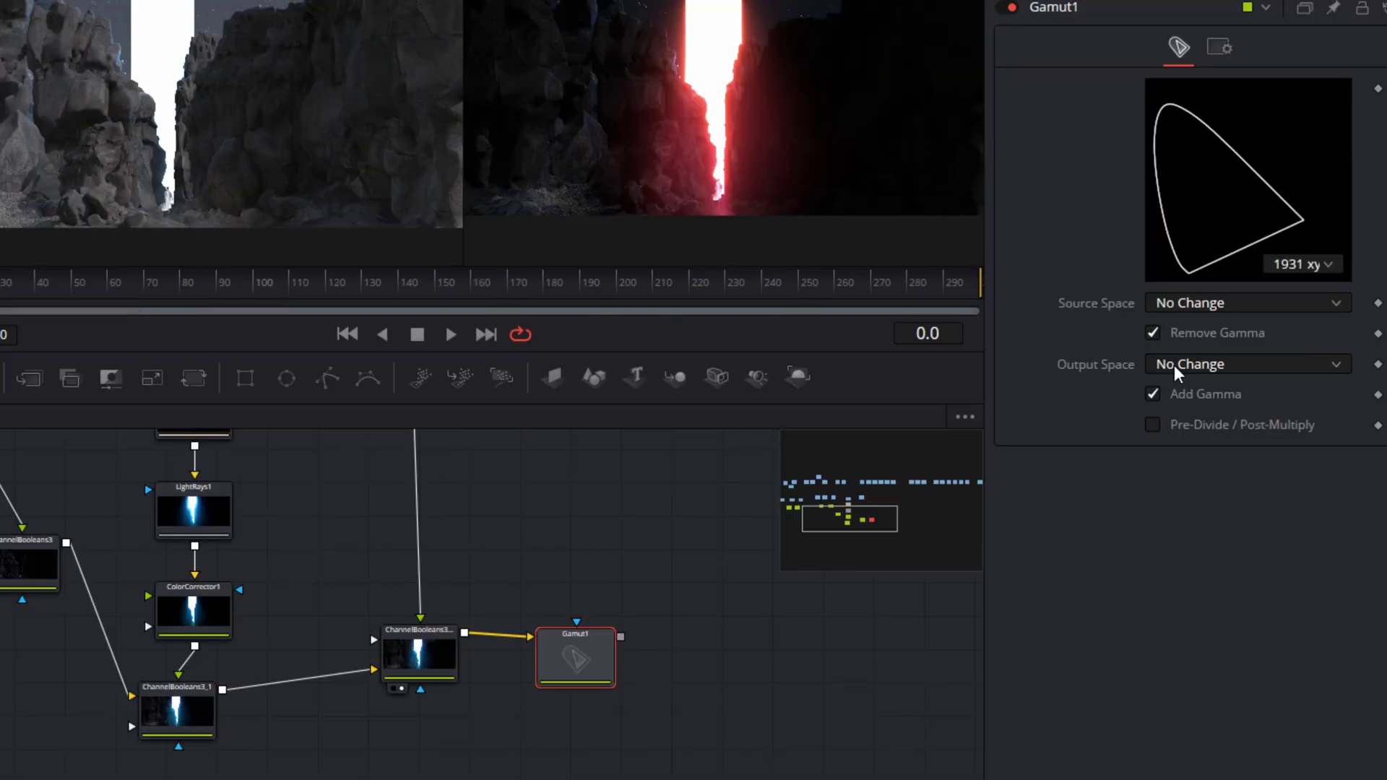
# Set the Gamut node's Output Space to Simplified sRGB and show the node in the second viewer
pyautogui.click(1177, 368)
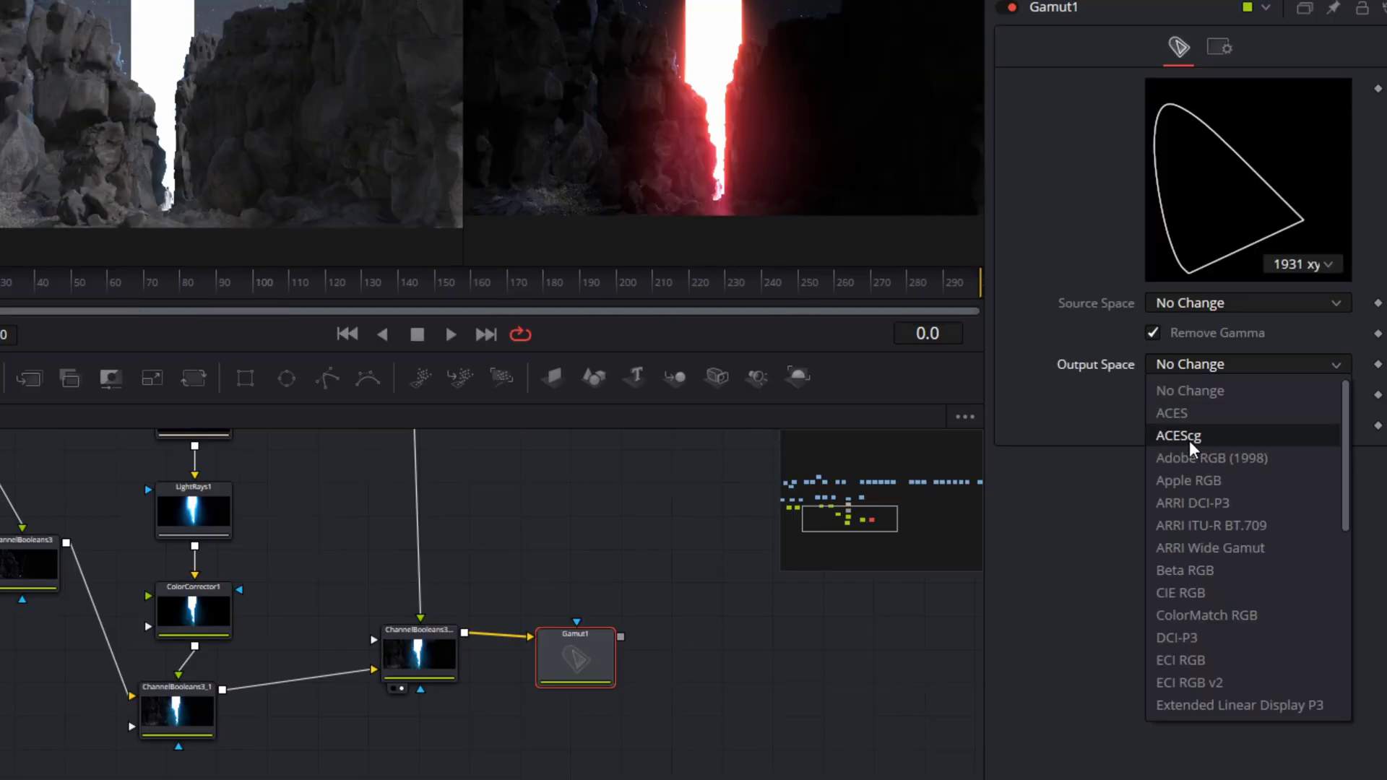
pyautogui.scroll(-5, 1192, 449)
pyautogui.click(1192, 706)
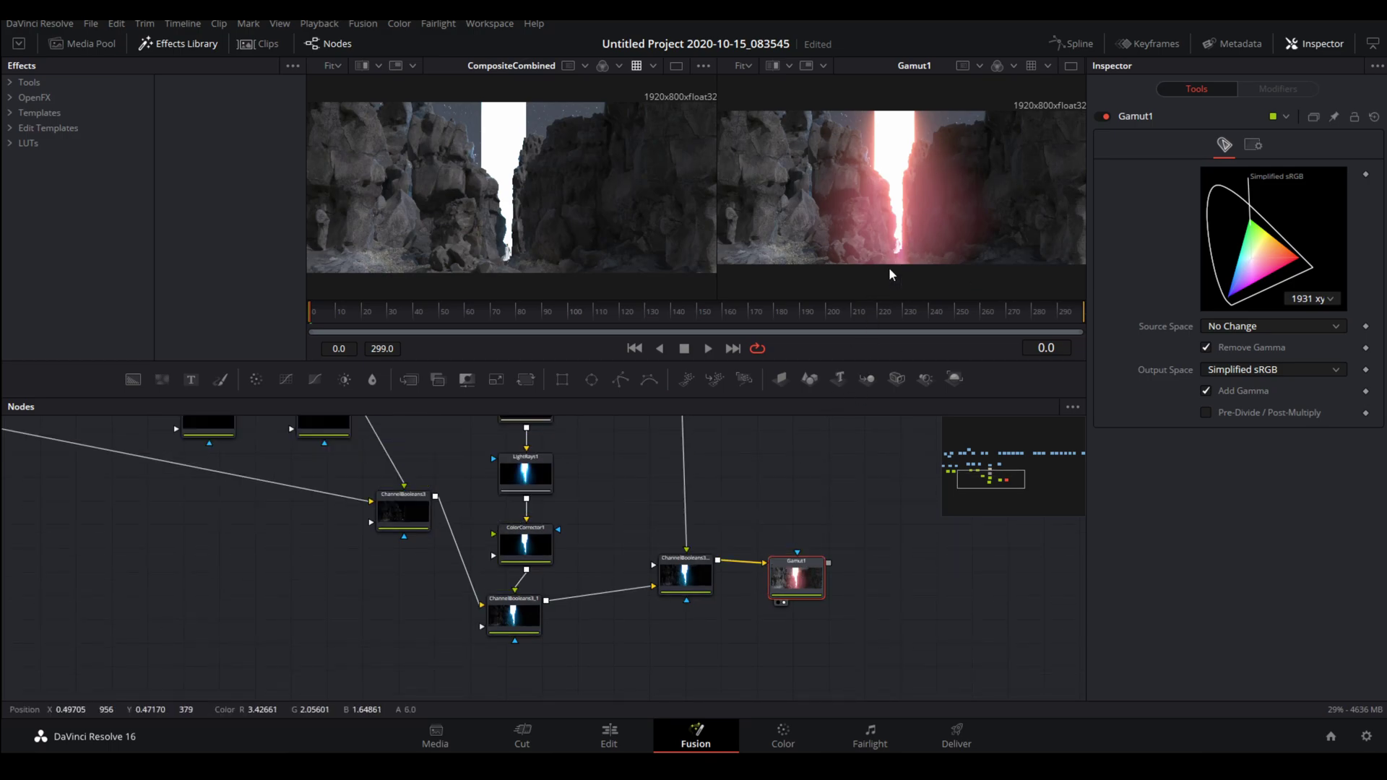
# Place the MediaOut1 node beside Gamut1 and feed Gamut1's output into it
pyautogui.scroll(-5, 792, 517)
pyautogui.scroll(3, 799, 510)
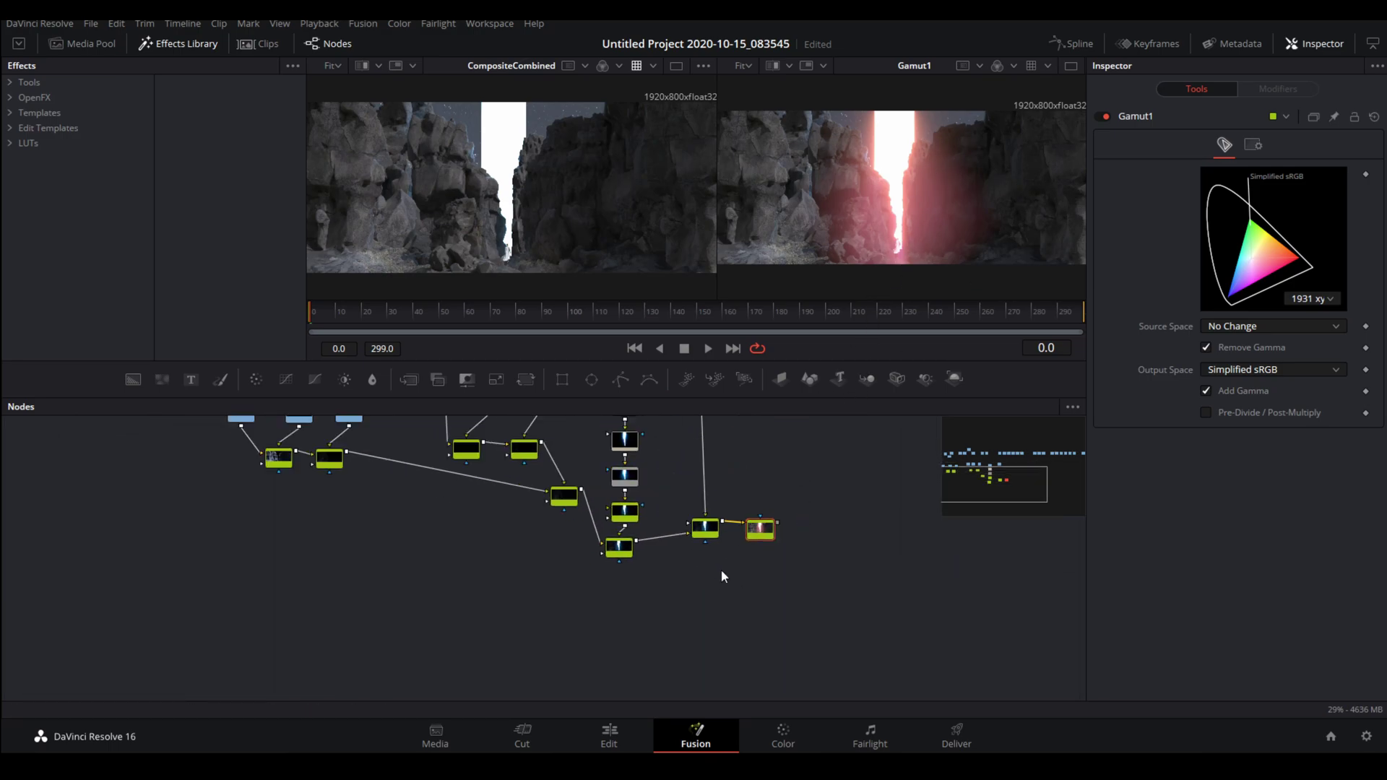
pyautogui.scroll(5, 721, 569)
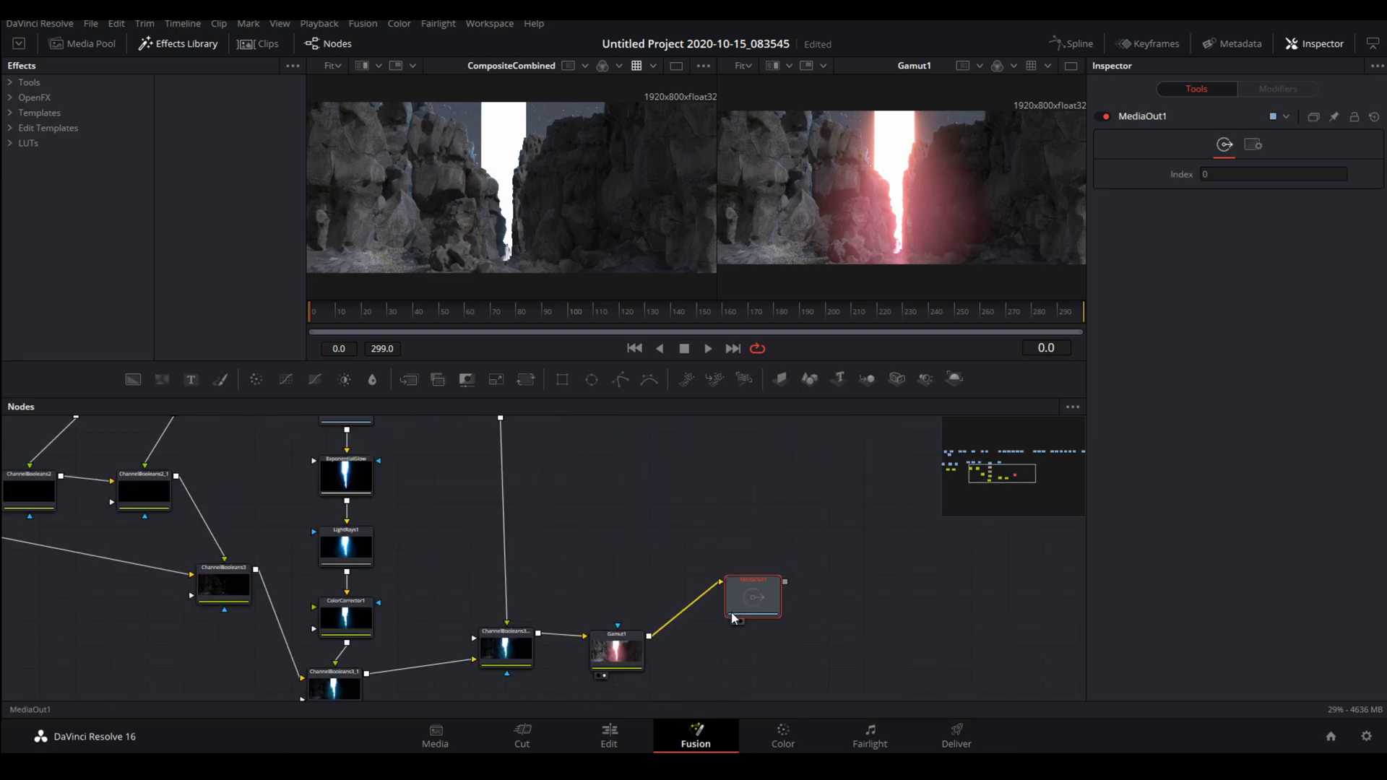
# Switch to the Edit page and preview the Fusion Composition clip at 01:11:21:34
pyautogui.click(617, 737)
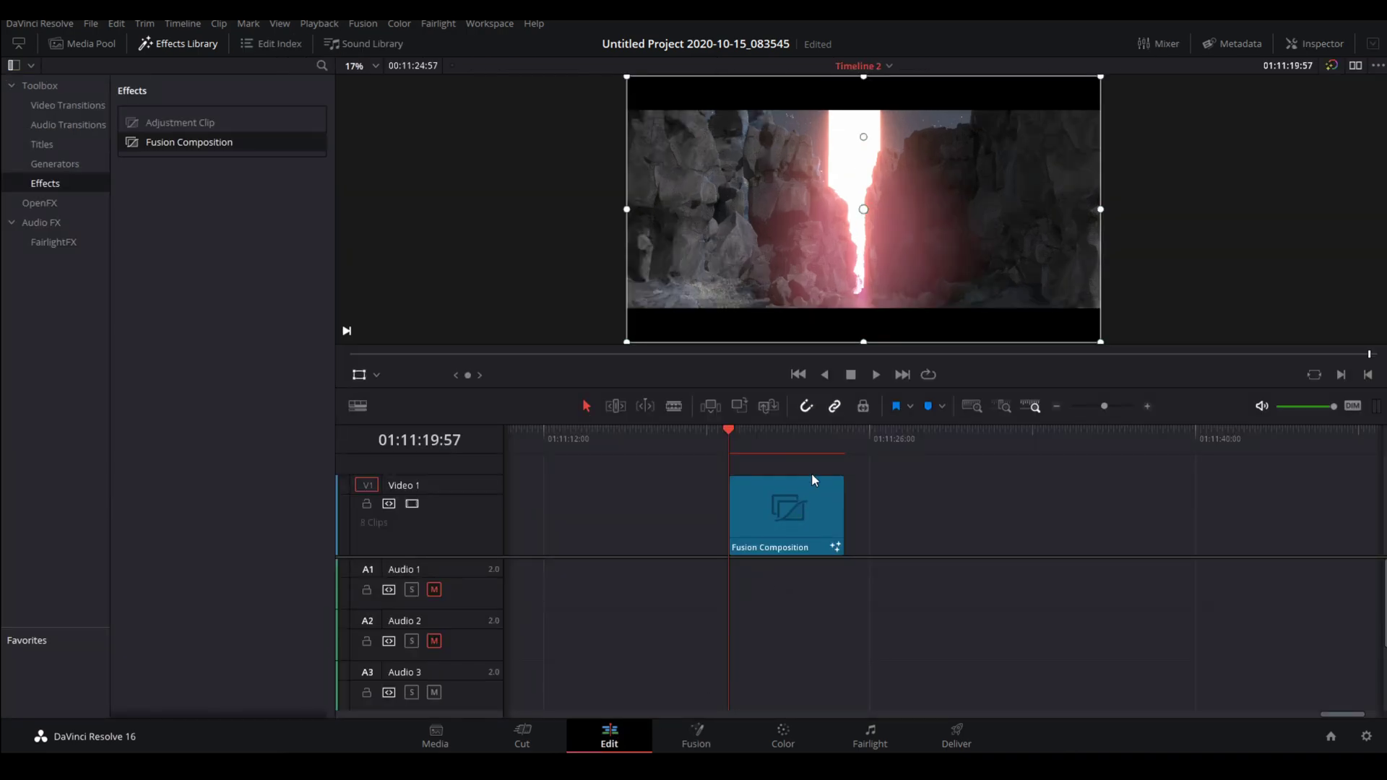
pyautogui.moveTo(767, 439); pyautogui.dragTo(765, 439)
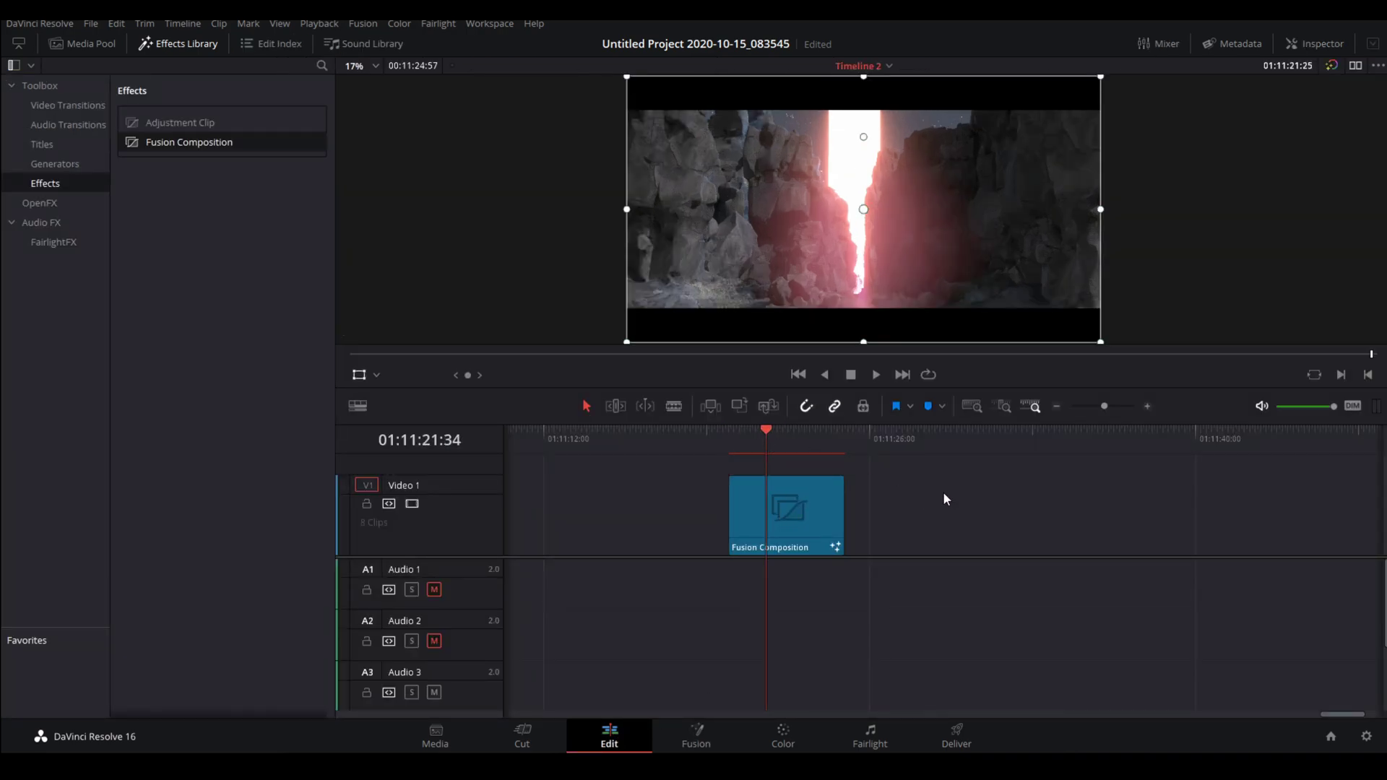